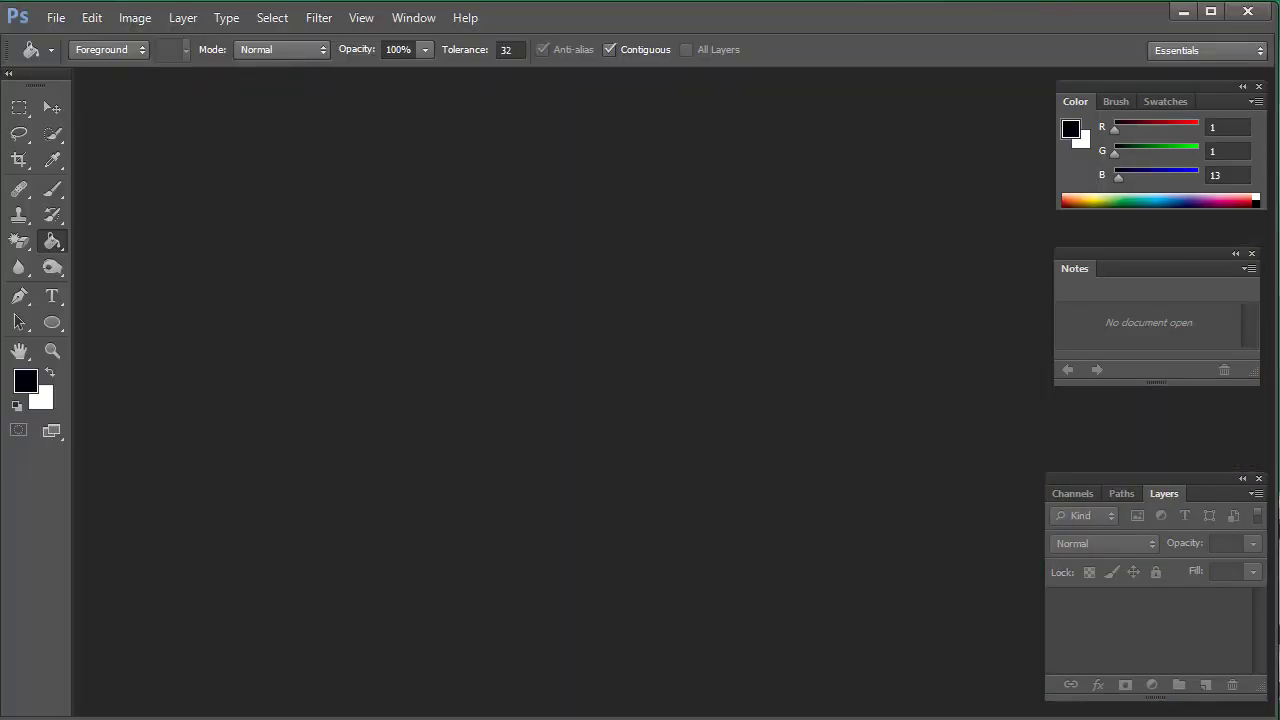
# Browse the healing, crop, eyedropper, eraser, gradient and history brush tools in the toolbar
pyautogui.click(24, 200)
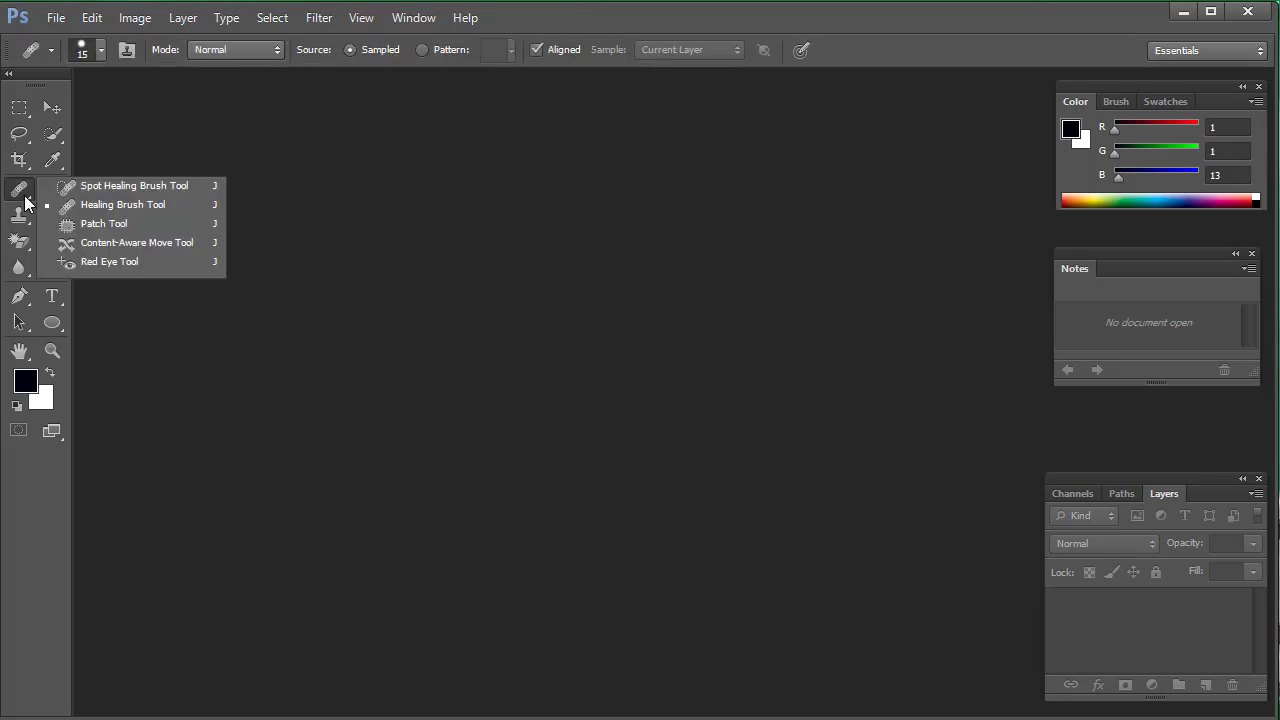
pyautogui.click(18, 160)
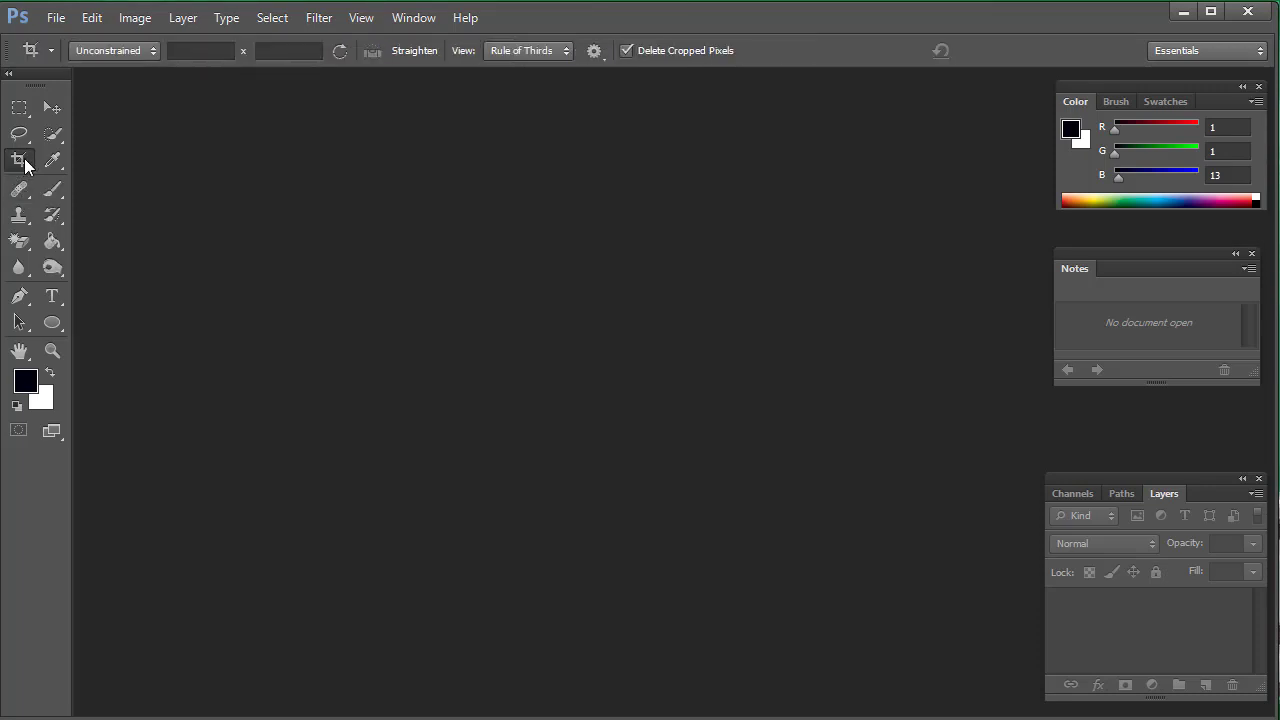
pyautogui.click(53, 163)
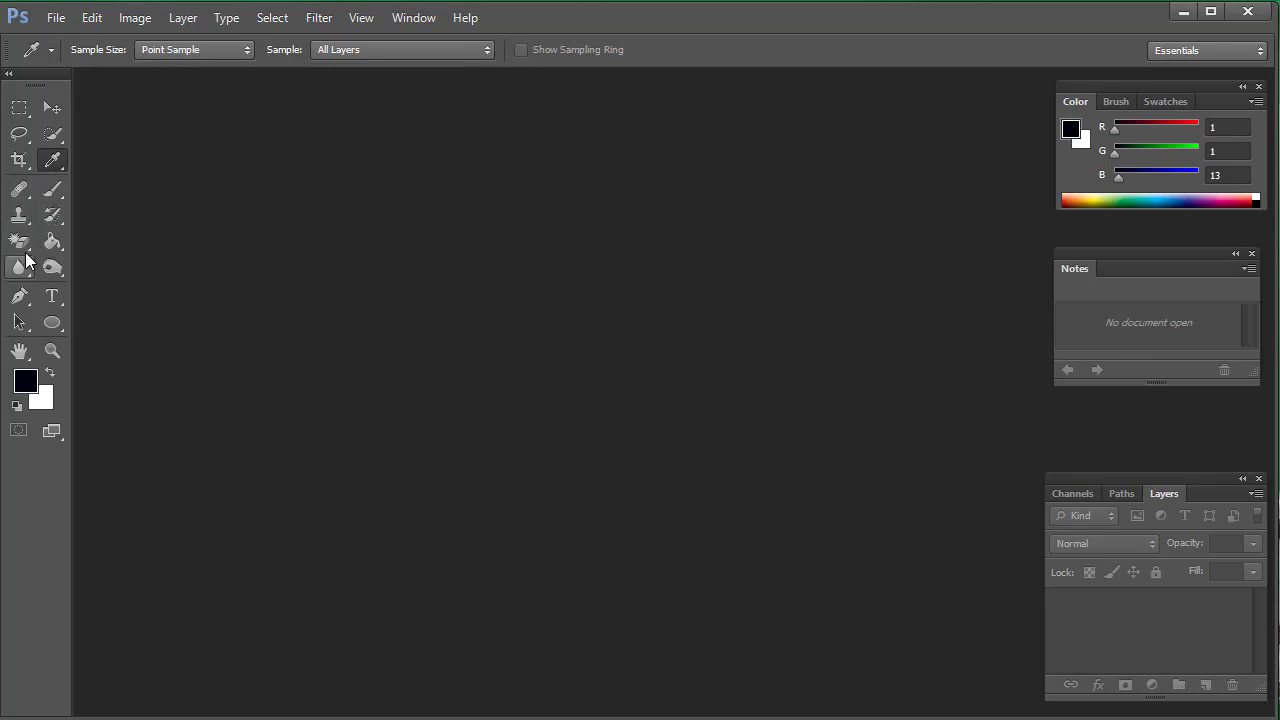
pyautogui.click(20, 240)
pyautogui.click(79, 243)
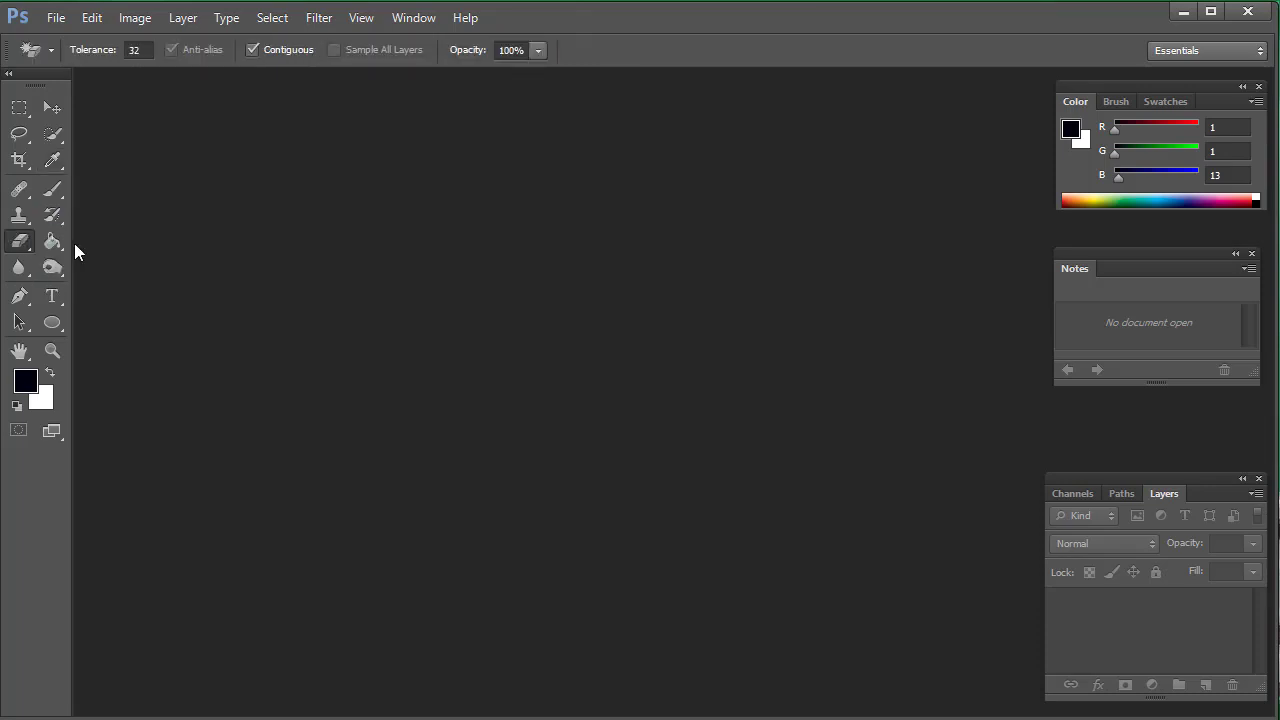
pyautogui.click(51, 244)
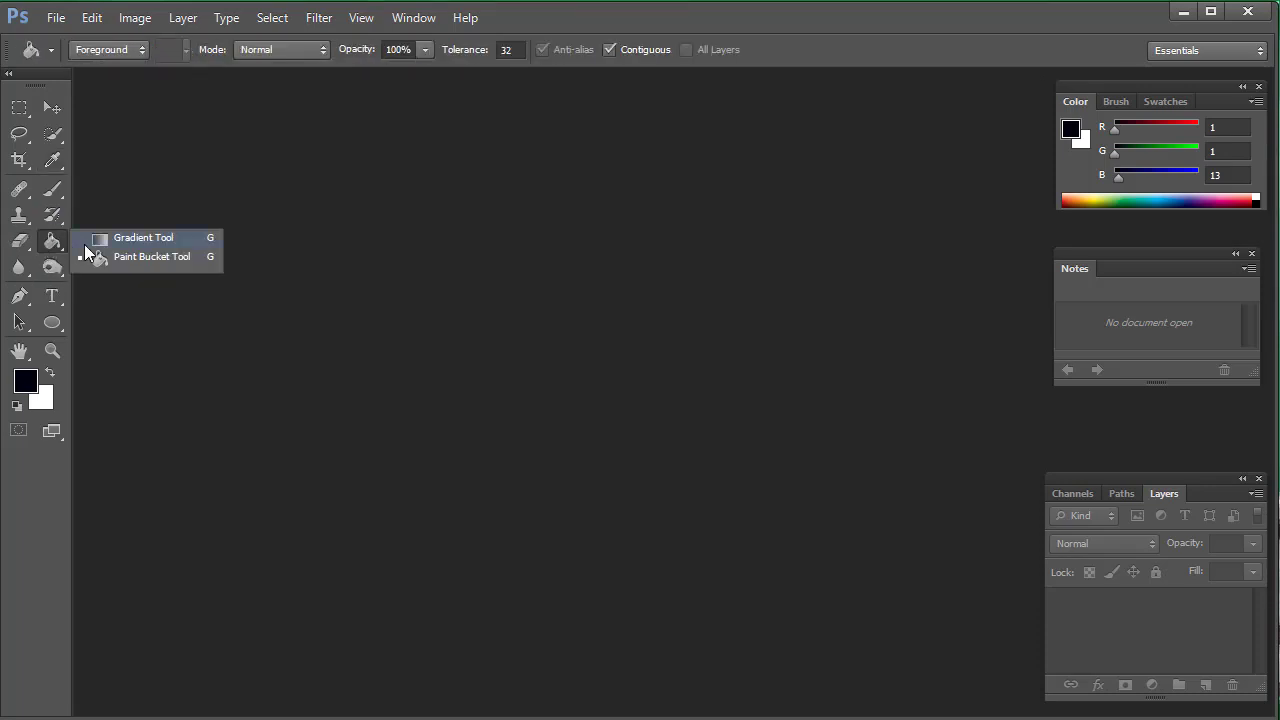
pyautogui.click(92, 238)
pyautogui.click(55, 215)
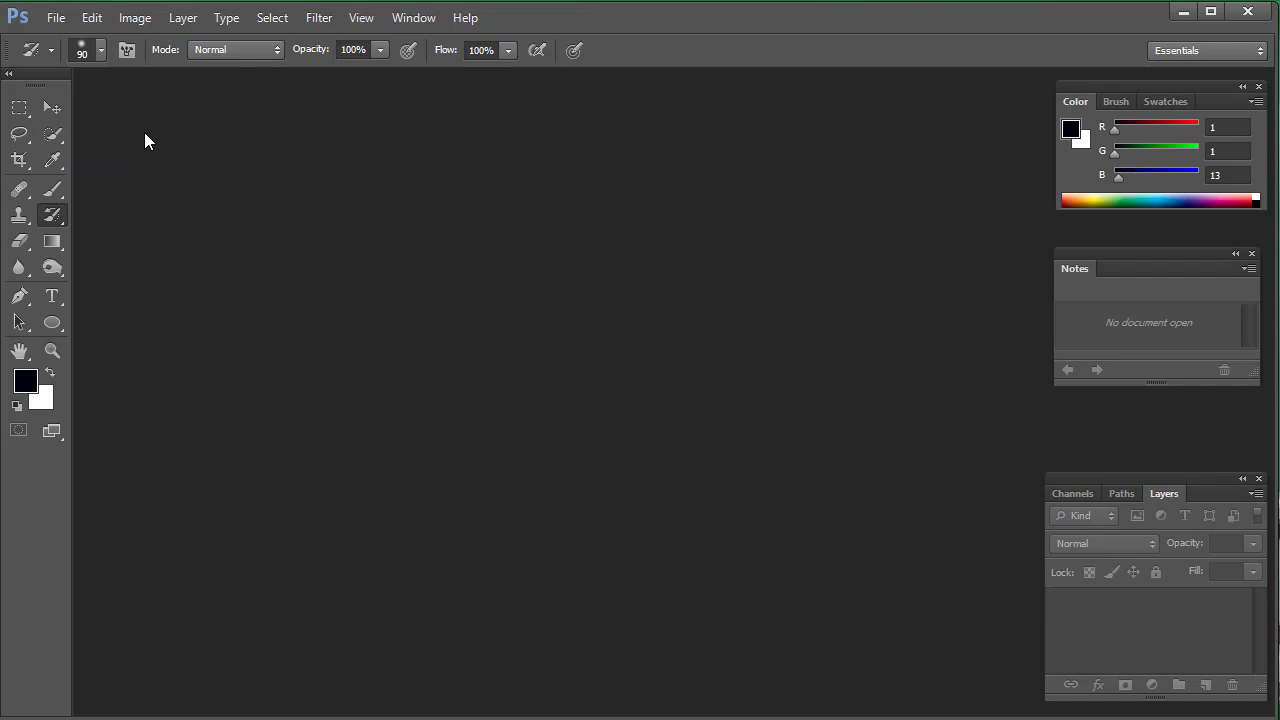
# Open red-eye-in-photo-1200x630.png from the Desktop
pyautogui.doubleClick(188, 180)
pyautogui.scroll(-3, 560, 305)
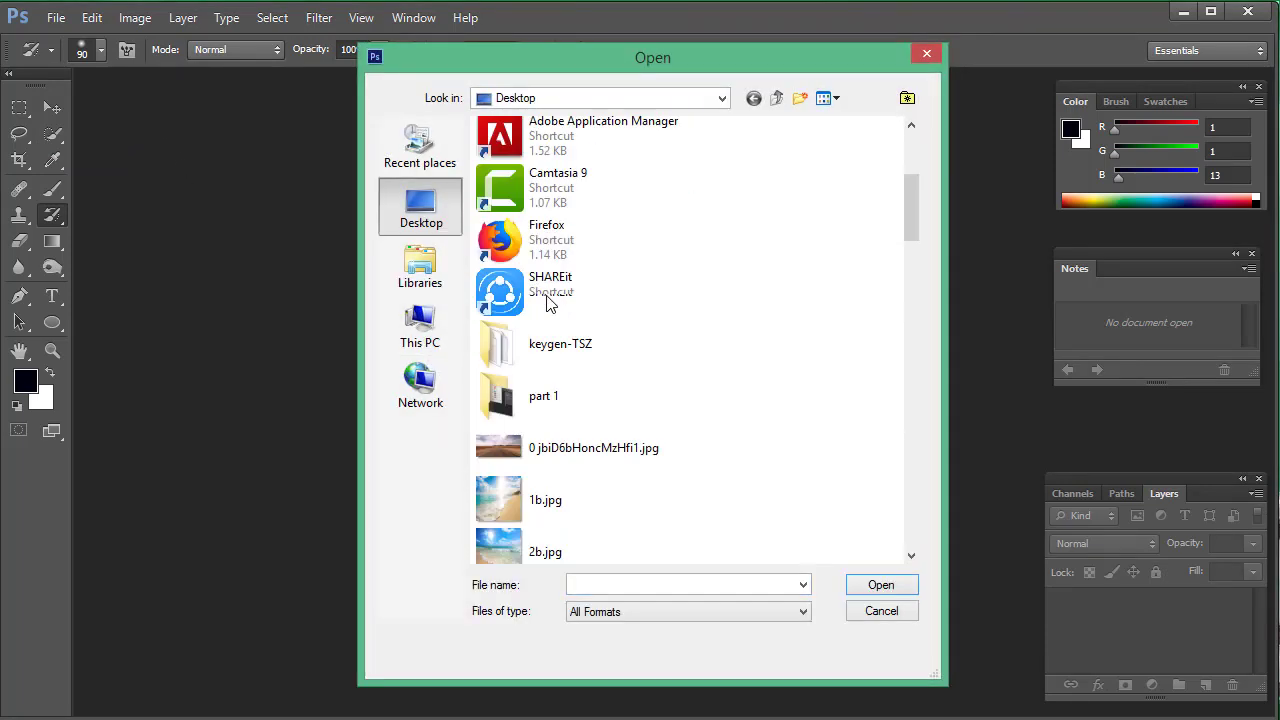
pyautogui.scroll(-5, 548, 305)
pyautogui.scroll(-5, 552, 300)
pyautogui.scroll(-3, 552, 305)
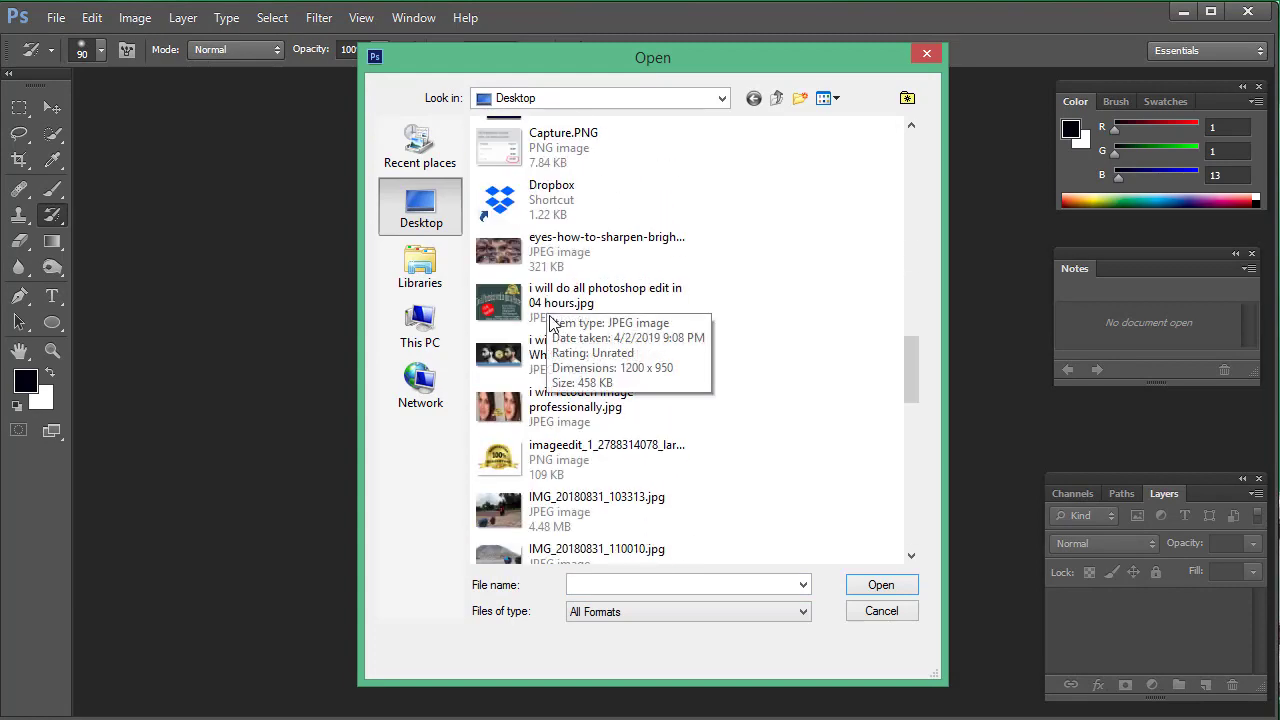
pyautogui.scroll(-5, 550, 322)
pyautogui.scroll(-3, 545, 325)
pyautogui.scroll(-1, 540, 325)
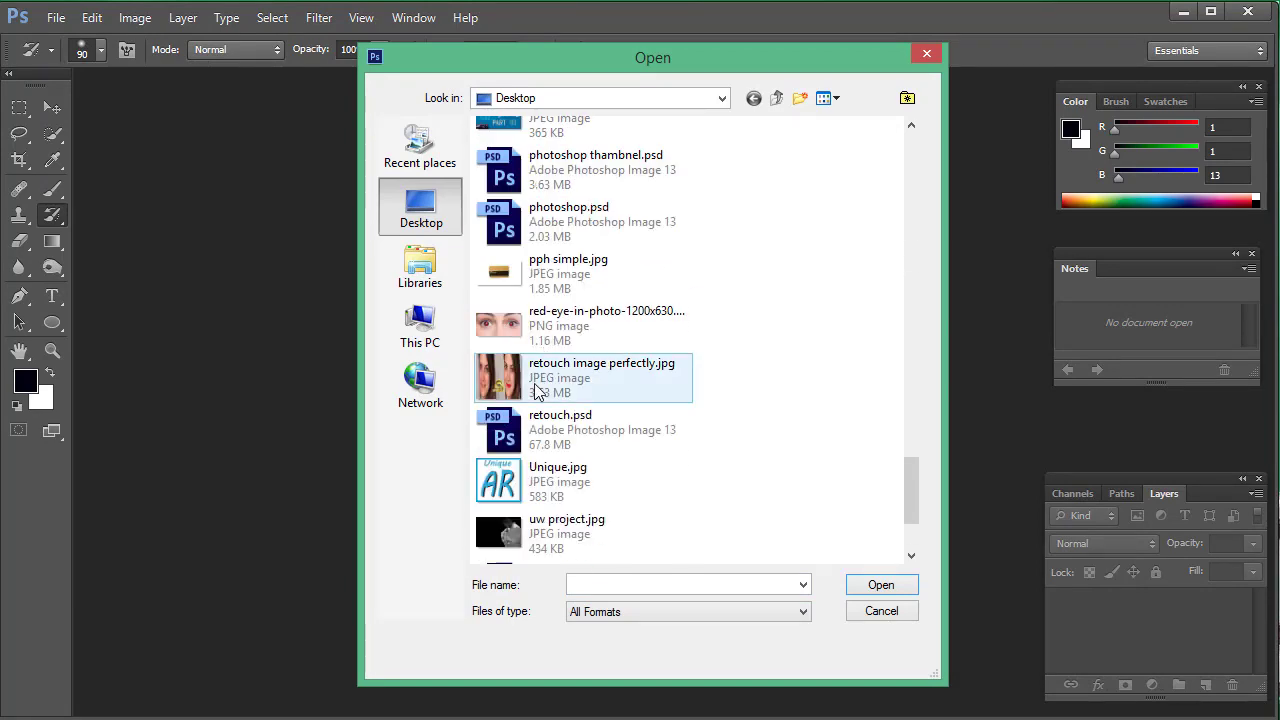
pyautogui.click(533, 326)
pyautogui.click(868, 586)
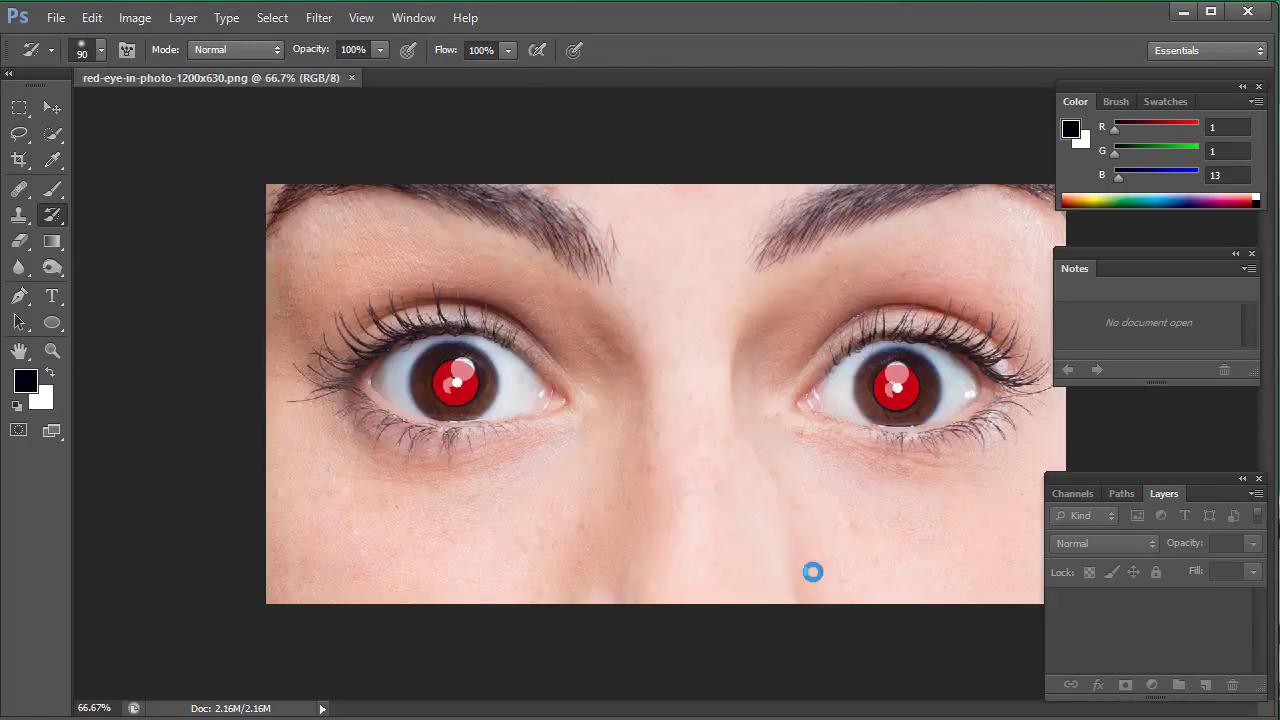
# Darken the red pupils with the Red Eye Tool
pyautogui.click(18, 190)
pyautogui.click(82, 262)
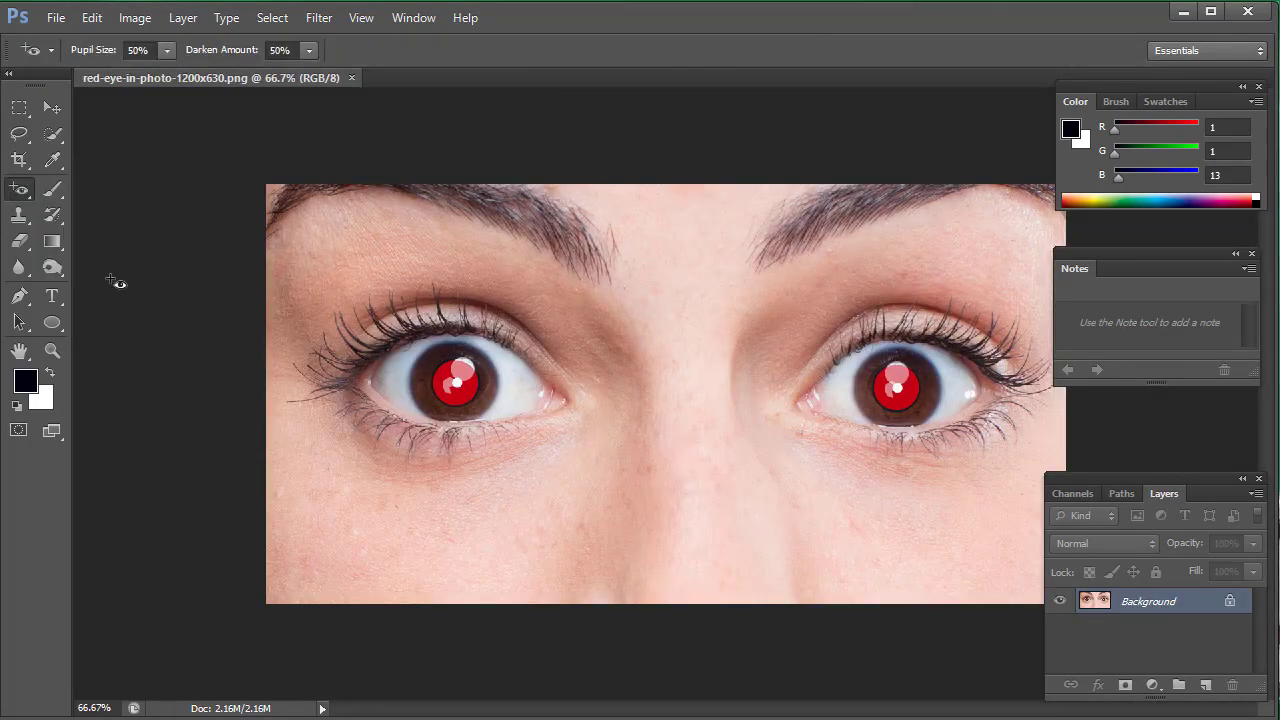
pyautogui.moveTo(314, 292); pyautogui.dragTo(622, 478)
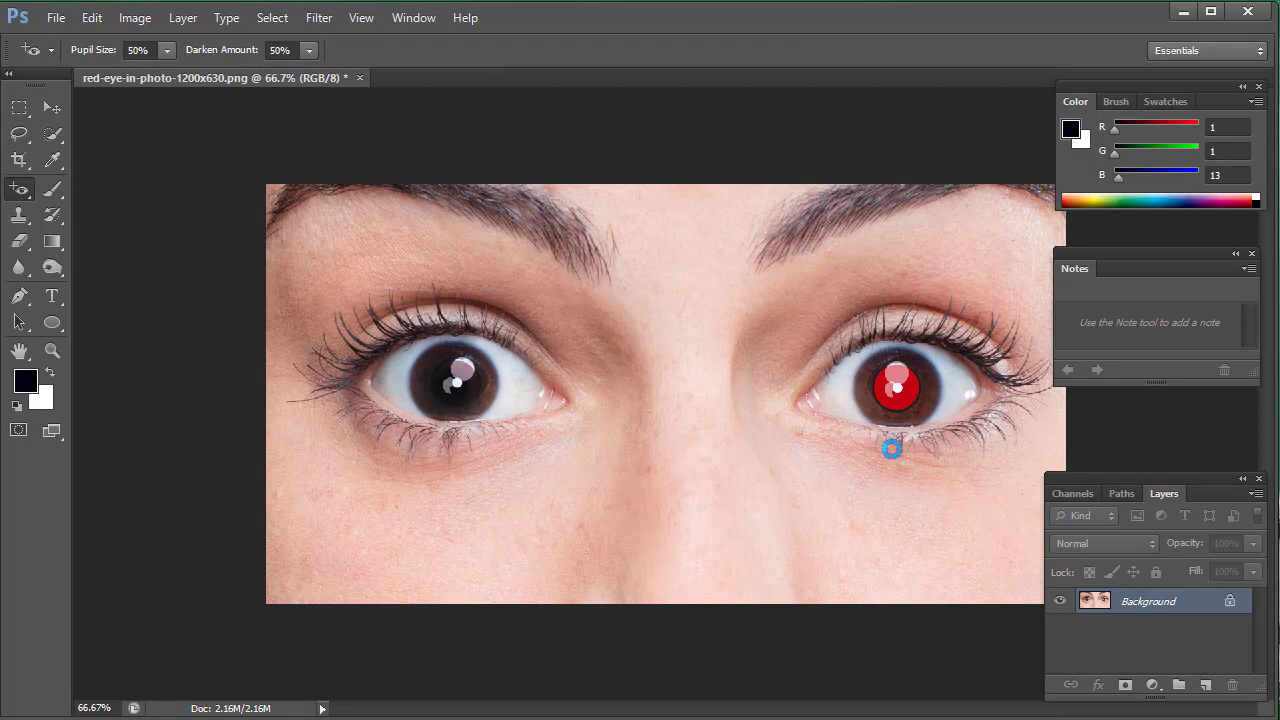
pyautogui.scroll(-2, 731, 272)
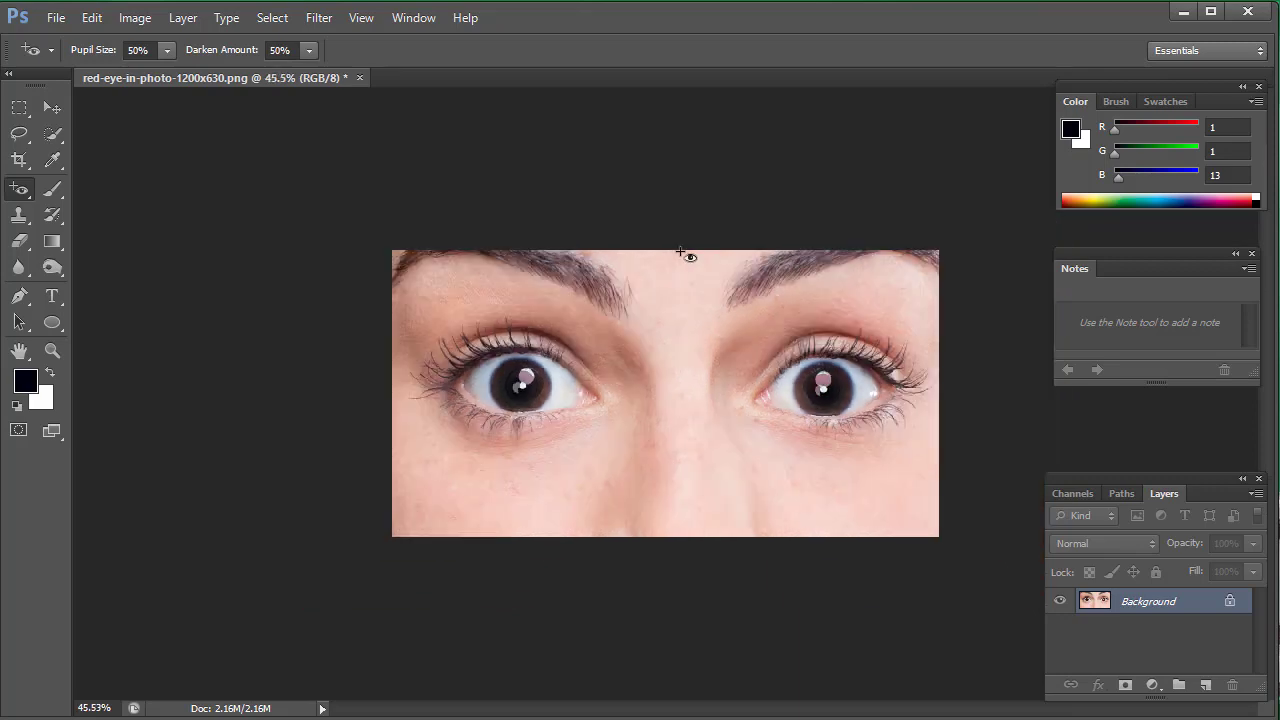
pyautogui.scroll(2, 763, 294)
pyautogui.scroll(-2, 763, 294)
pyautogui.scroll(2, 760, 295)
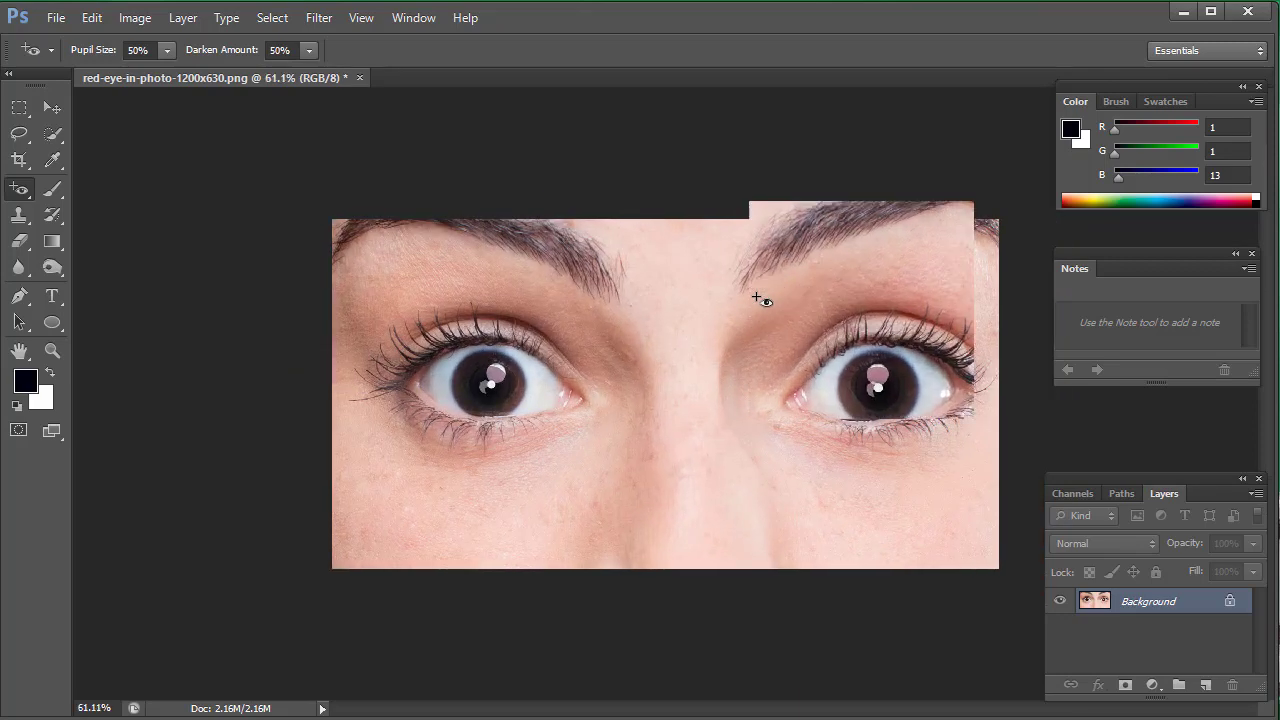
pyautogui.scroll(2, 755, 296)
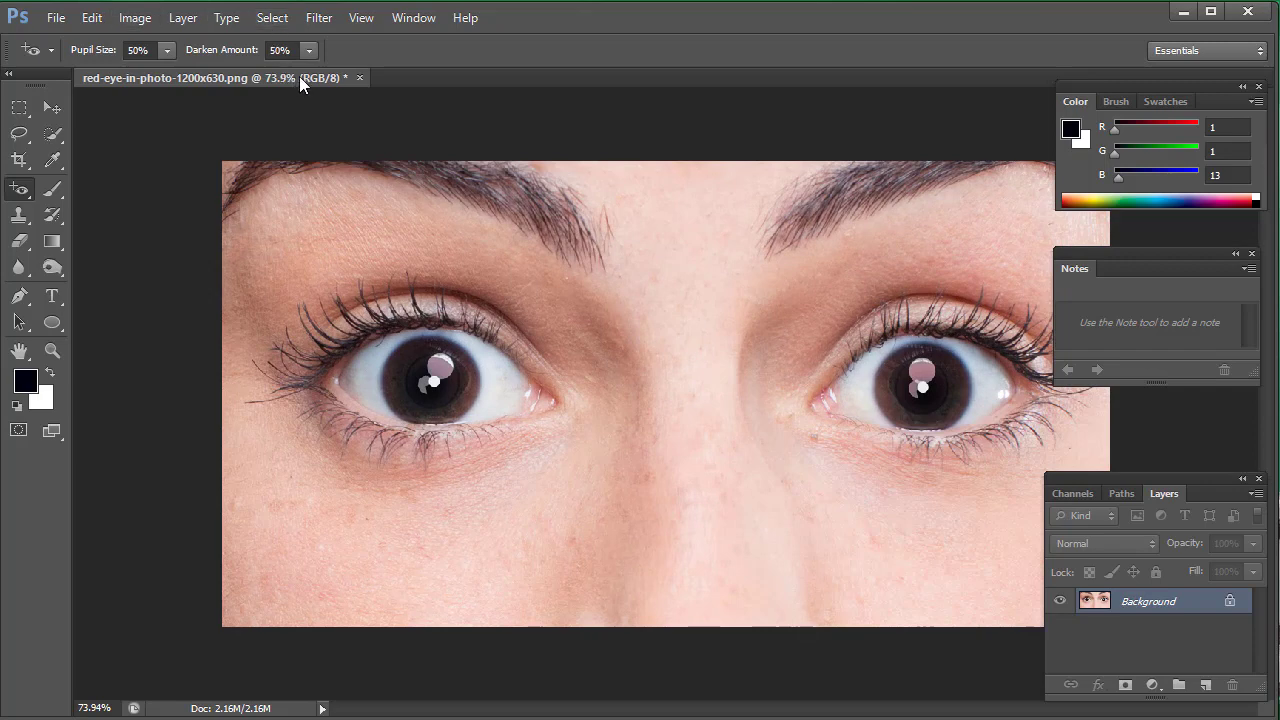
# Close the eyes photo without saving changes
pyautogui.click(359, 79)
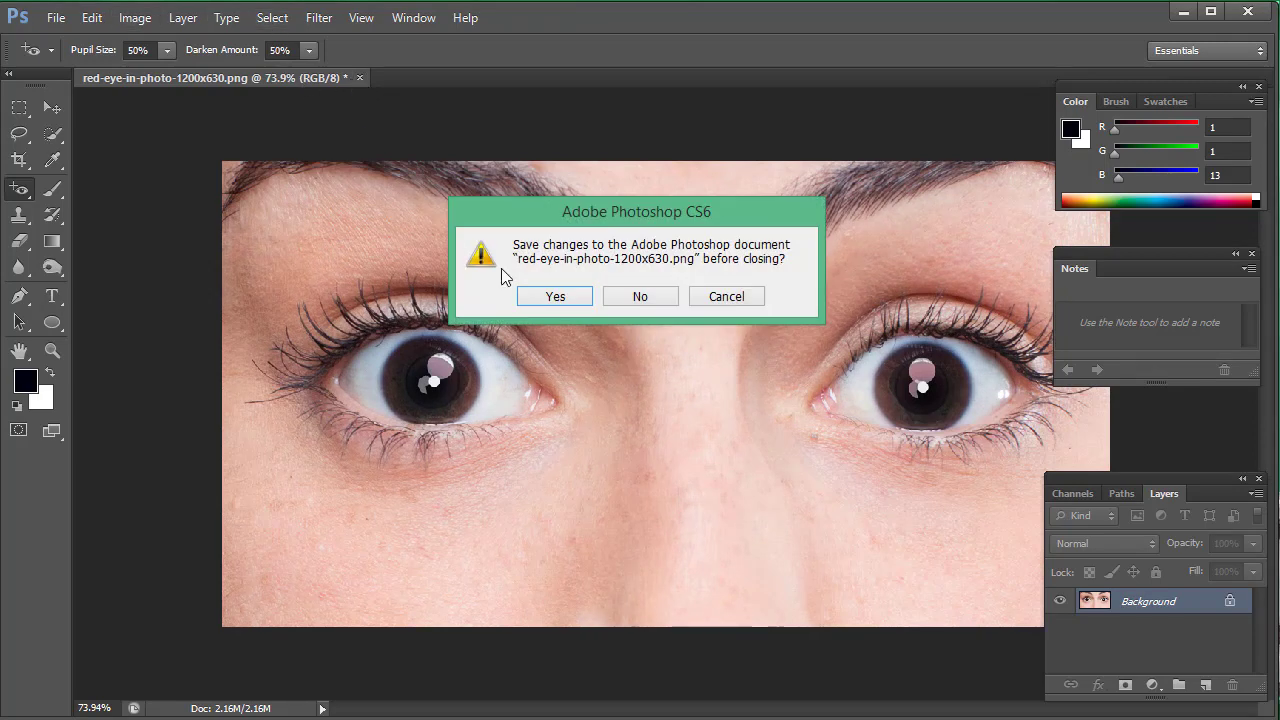
pyautogui.click(654, 301)
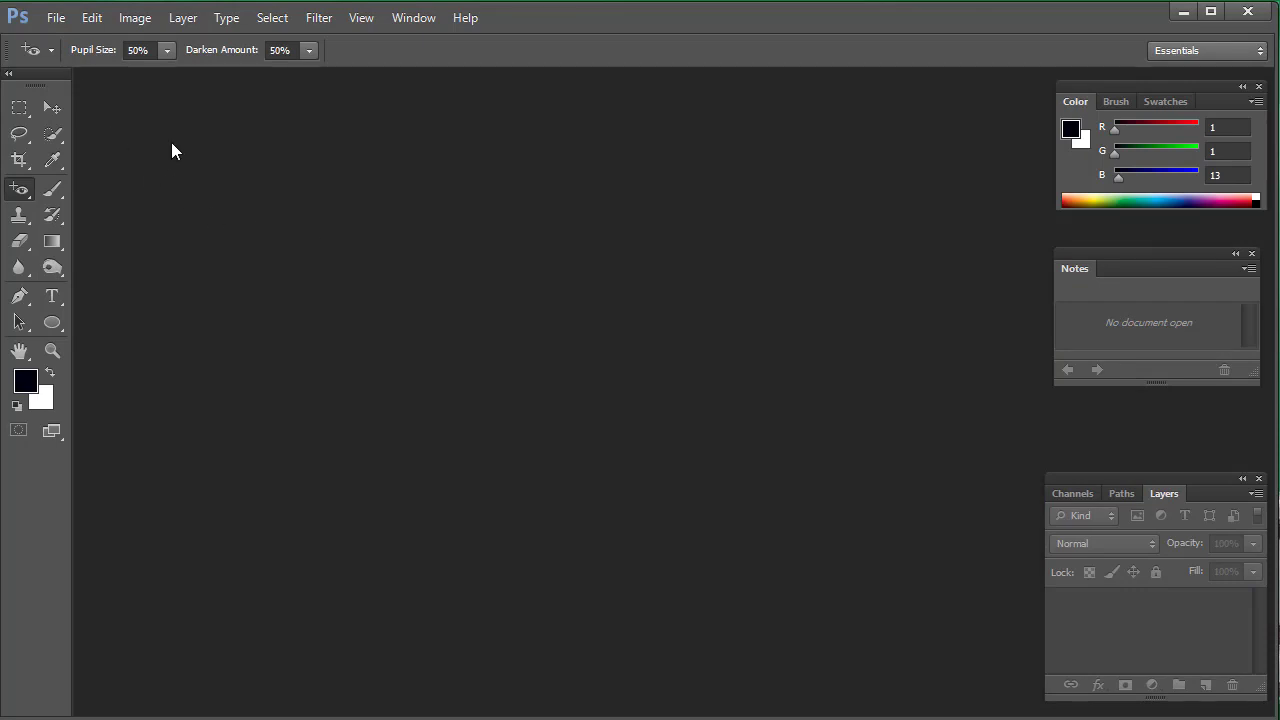
pyautogui.click(62, 213)
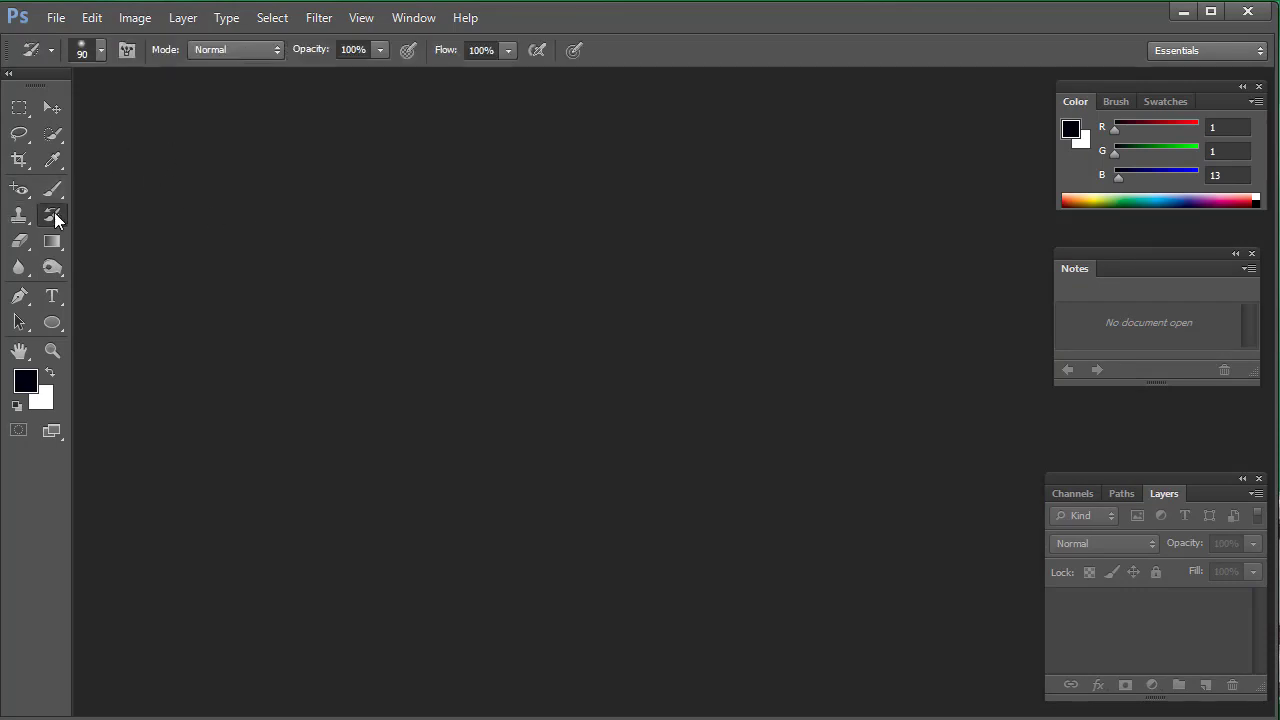
# With Clone Stamp selected, open the sunglasses photo IMG_20180831_110010.jpg
pyautogui.click(20, 216)
pyautogui.doubleClick(292, 204)
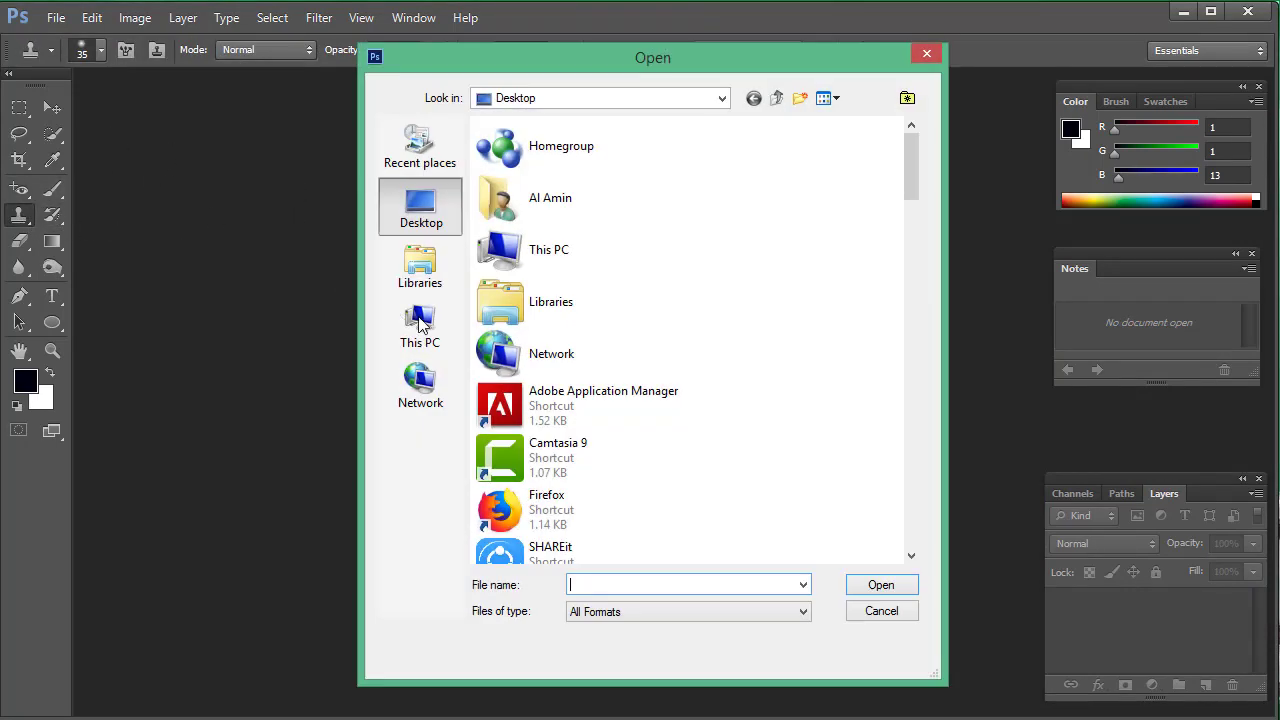
pyautogui.scroll(-5, 510, 365)
pyautogui.scroll(-5, 510, 365)
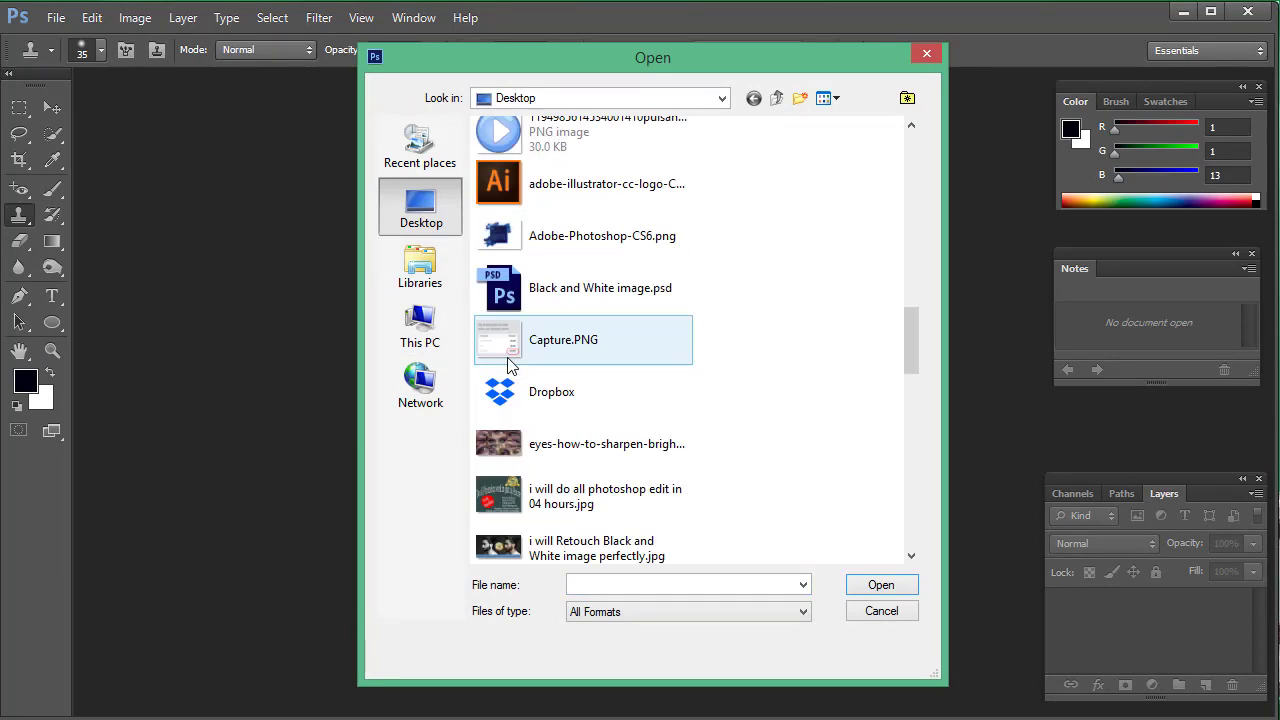
pyautogui.scroll(-5, 510, 365)
pyautogui.scroll(-5, 510, 365)
pyautogui.scroll(-2, 510, 365)
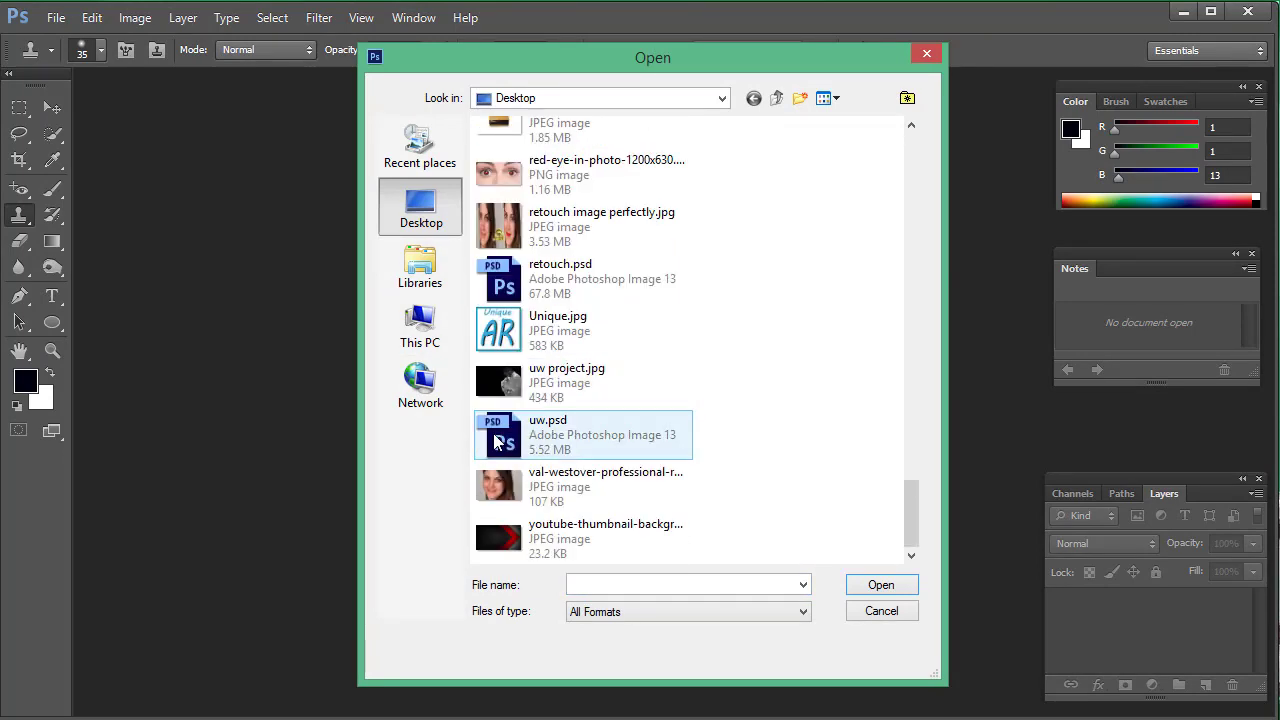
pyautogui.scroll(3, 538, 282)
pyautogui.scroll(5, 538, 282)
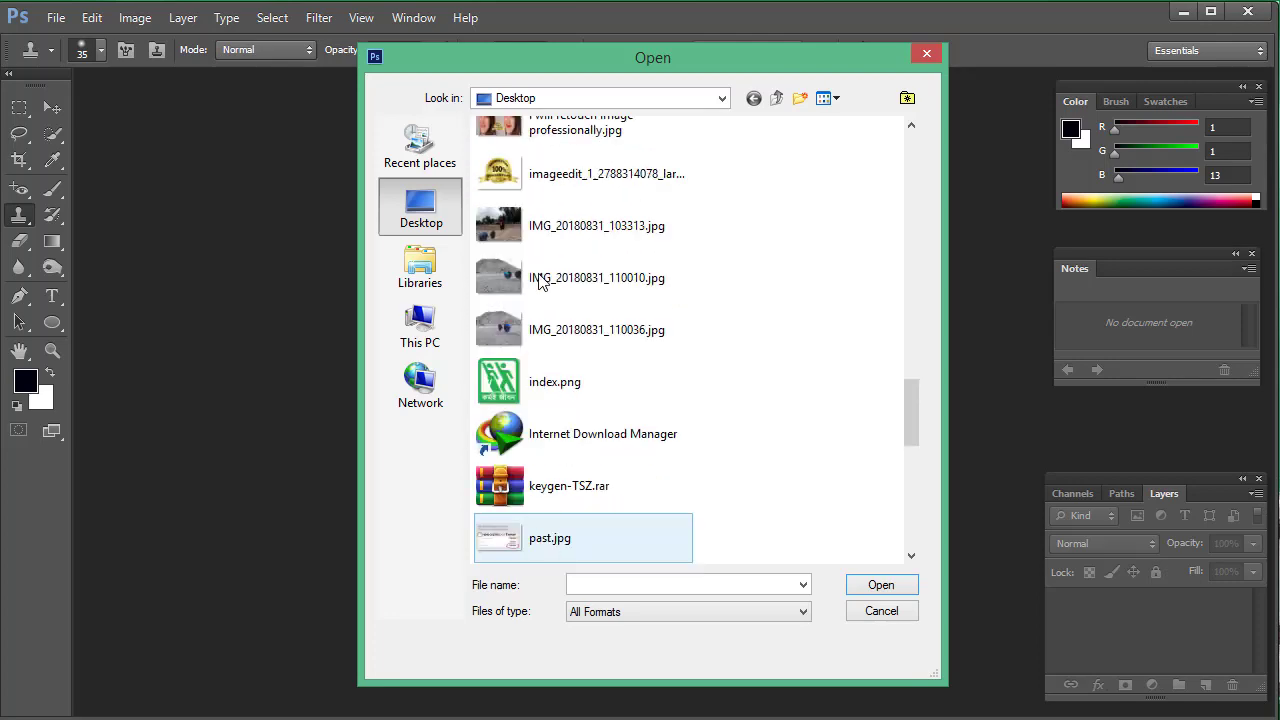
pyautogui.click(540, 288)
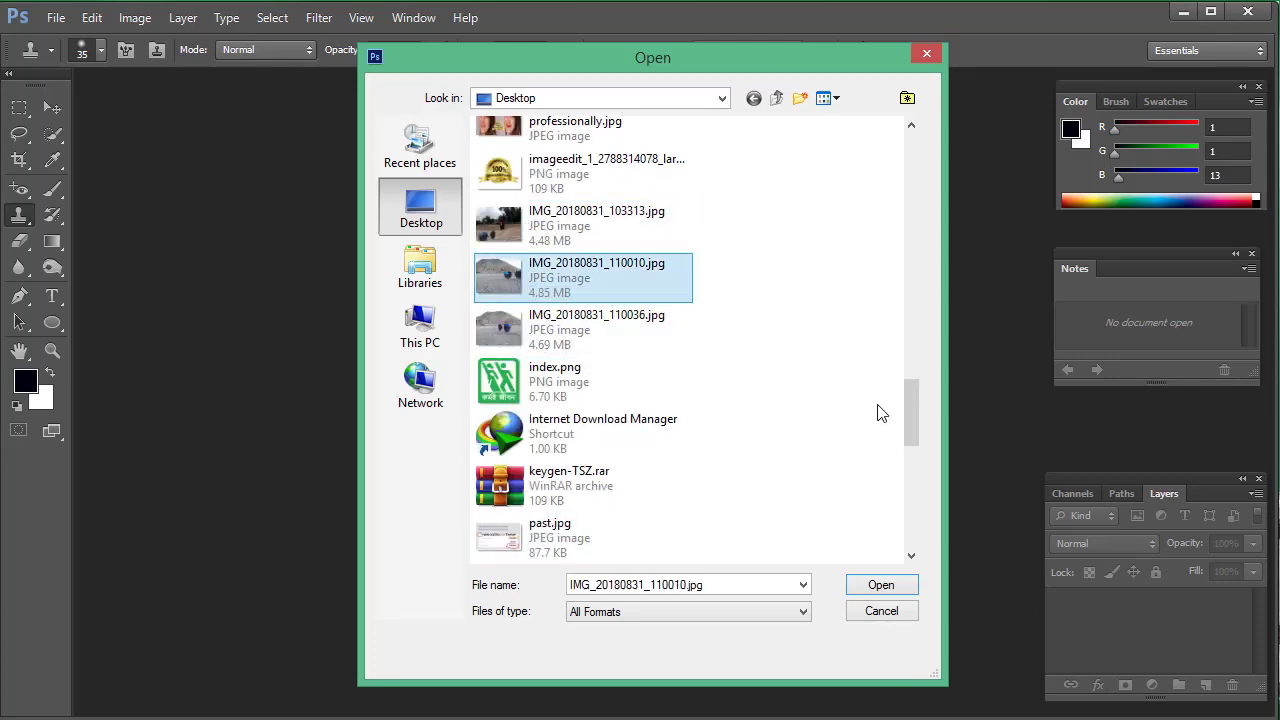
pyautogui.click(868, 593)
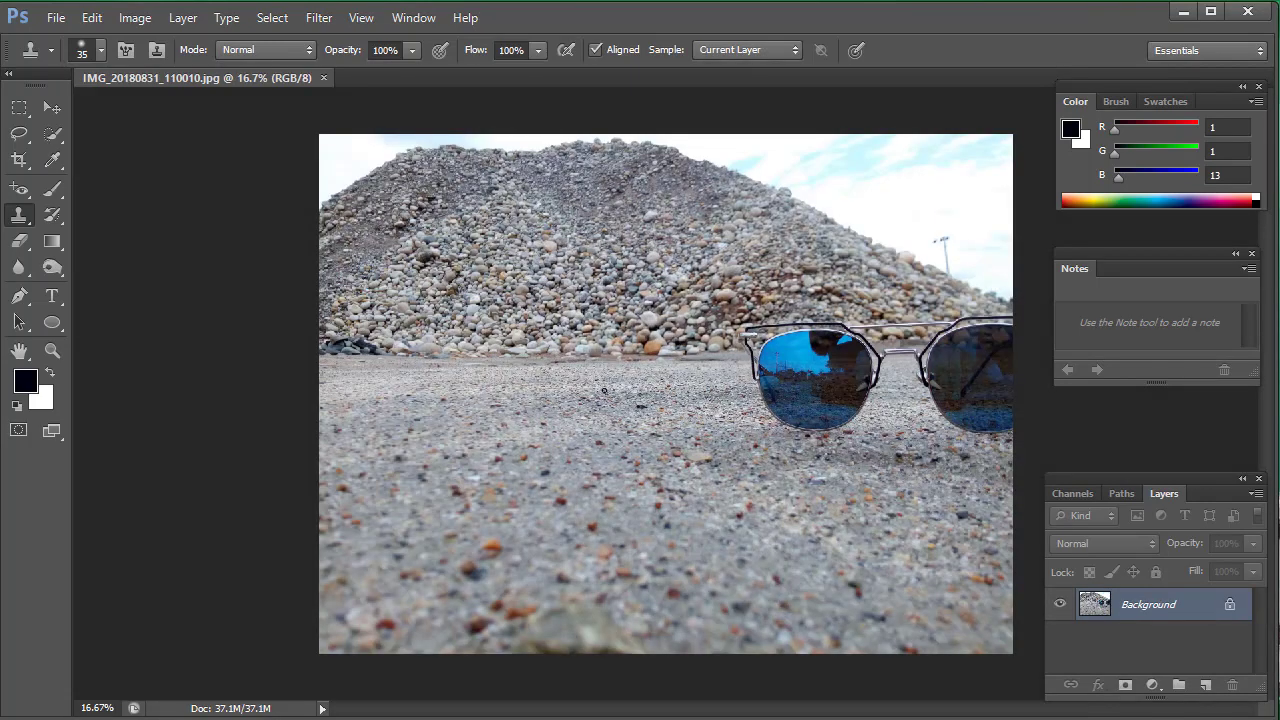
pyautogui.scroll(1, 453, 317)
pyautogui.scroll(2, 320, 271)
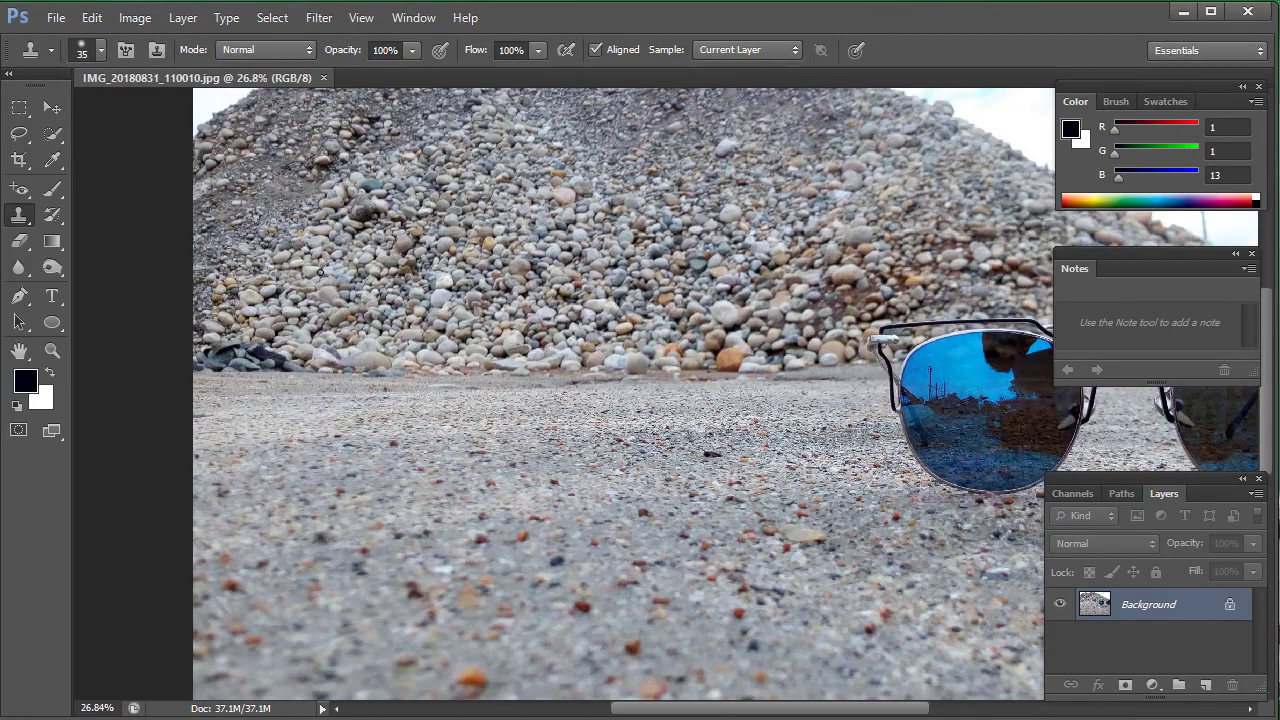
pyautogui.scroll(-2, 469, 303)
pyautogui.scroll(1, 893, 483)
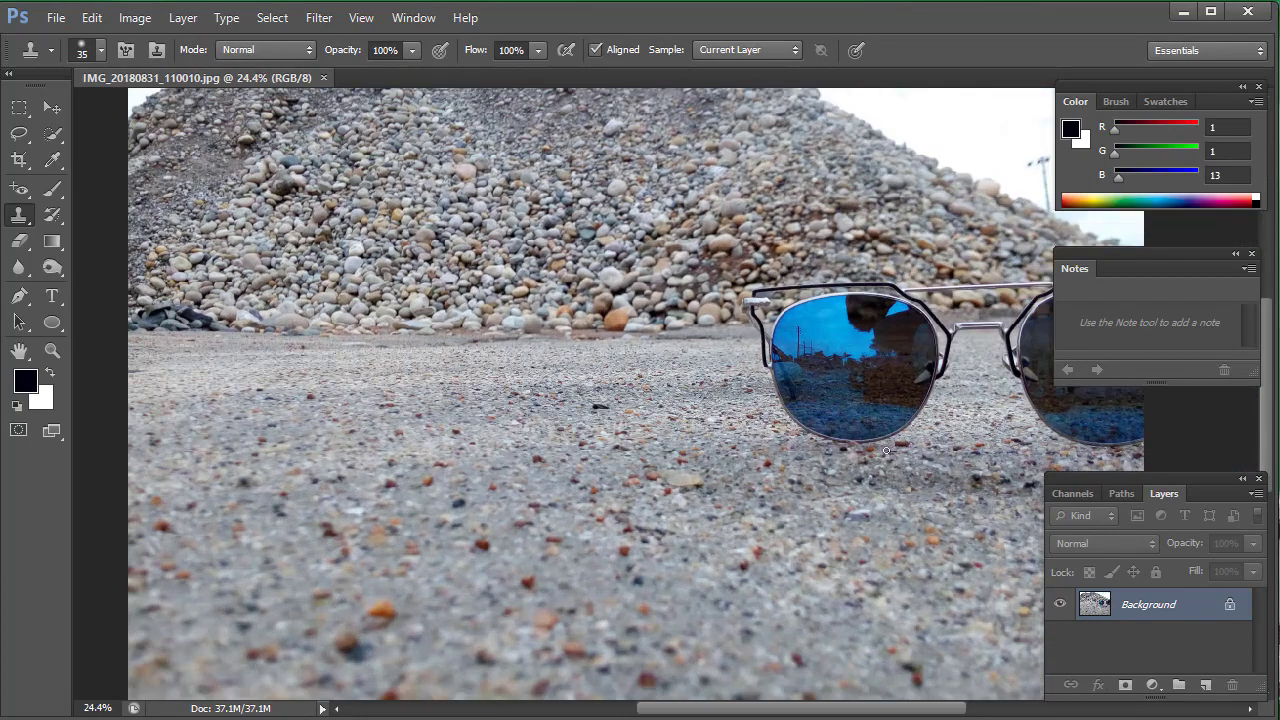
pyautogui.scroll(-1, 870, 450)
pyautogui.scroll(-2, 857, 432)
pyautogui.scroll(1, 1000, 378)
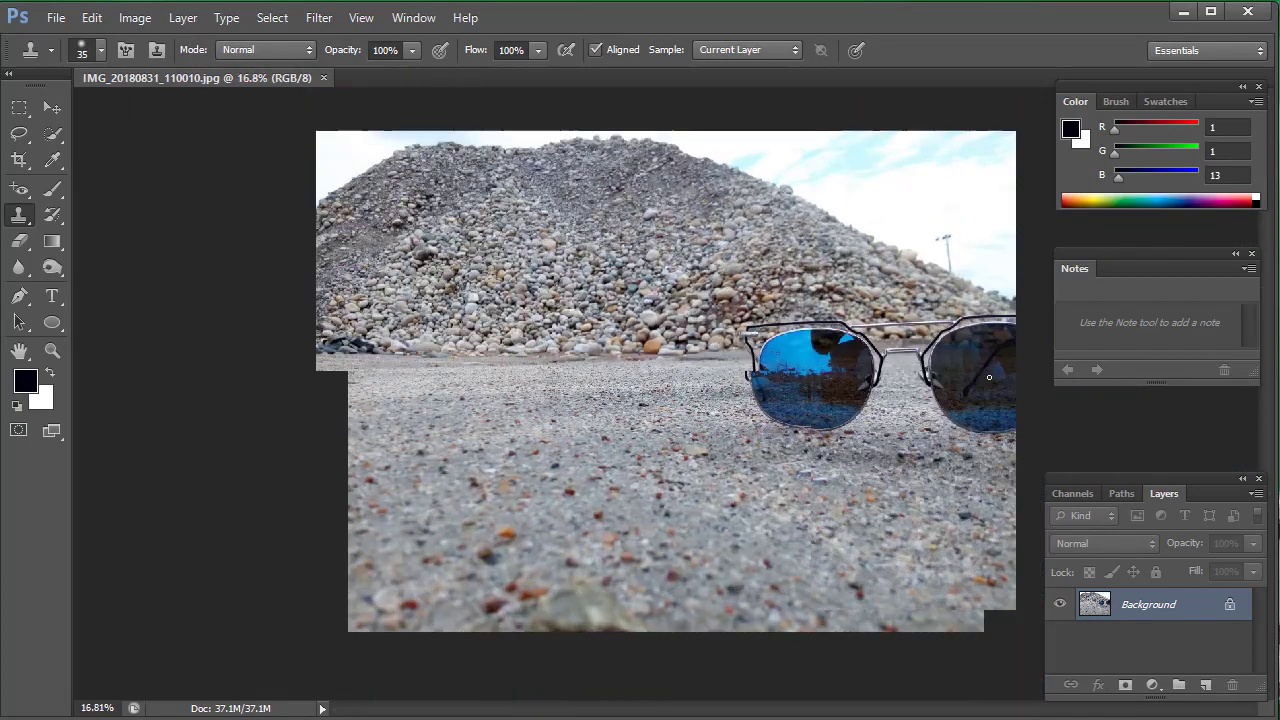
pyautogui.scroll(1, 996, 371)
pyautogui.scroll(1, 670, 410)
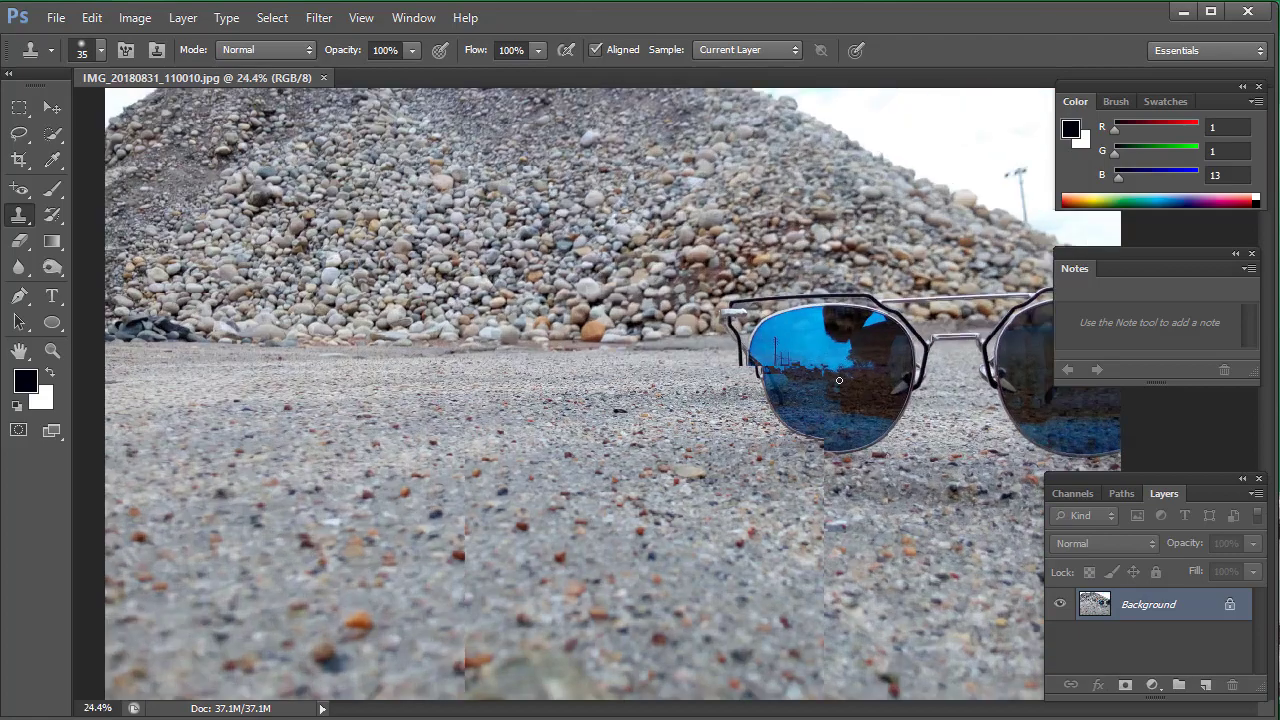
pyautogui.scroll(1, 743, 402)
pyautogui.scroll(-1, 829, 330)
pyautogui.scroll(-1, 825, 350)
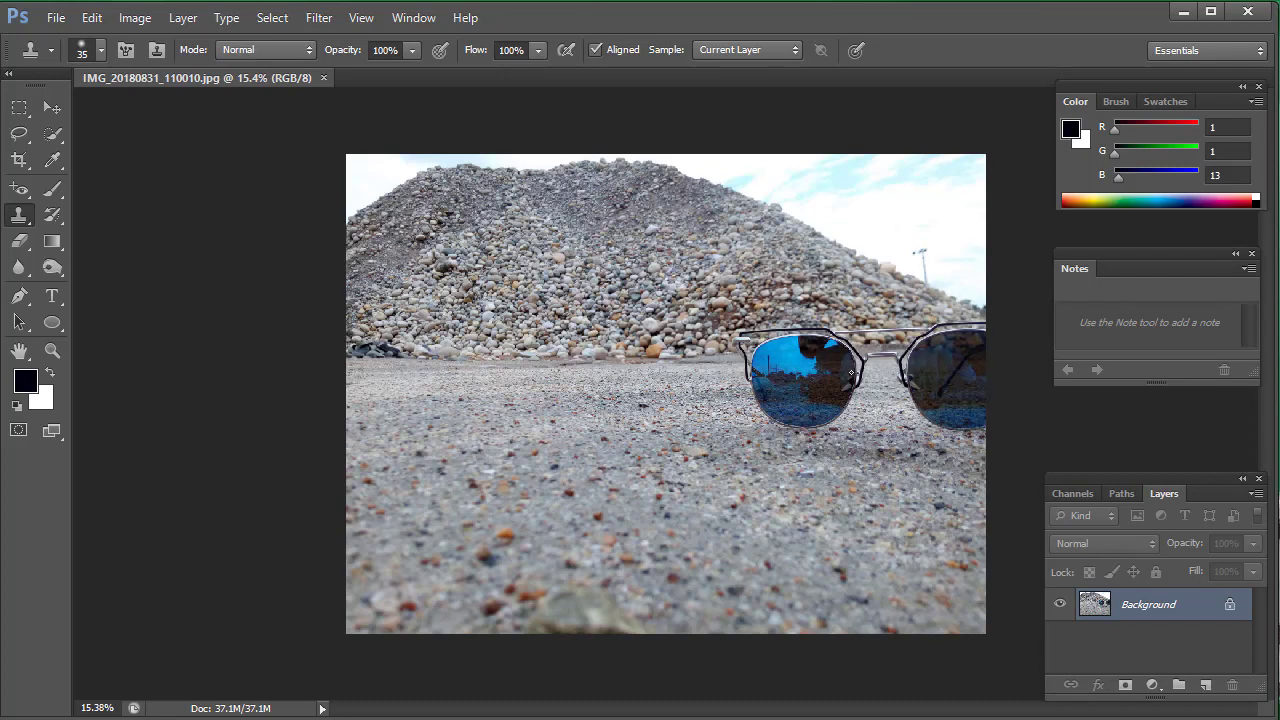
# Select the Clone Stamp Tool with a 500 px brush and zoom to 24.8%
pyautogui.rightClick(8, 222)
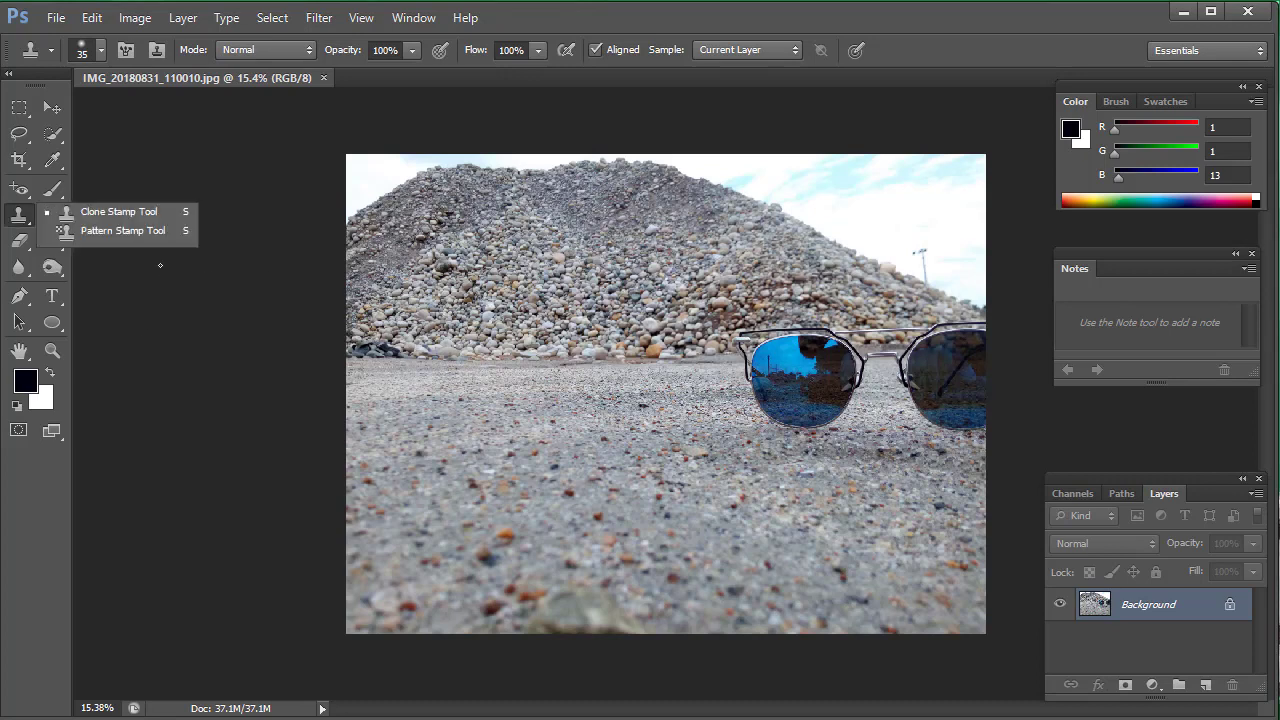
pyautogui.click(127, 214)
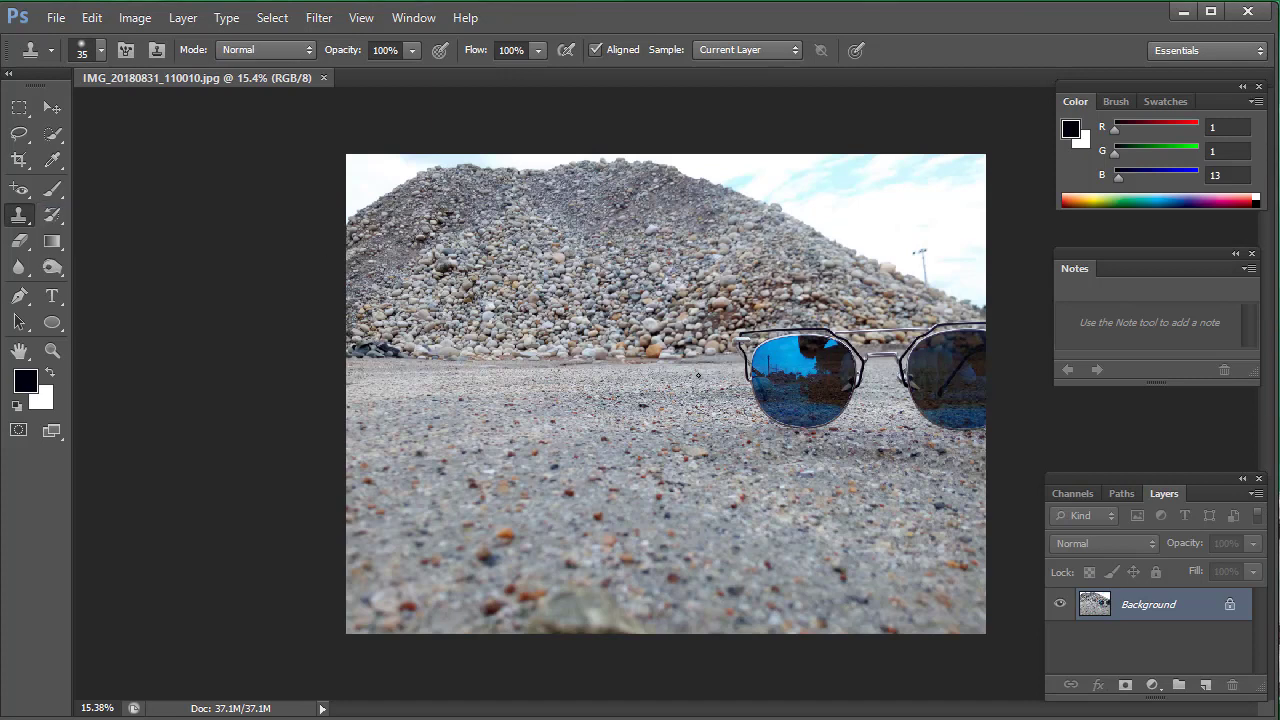
pyautogui.press(']')
pyautogui.press(']')
pyautogui.press(']')
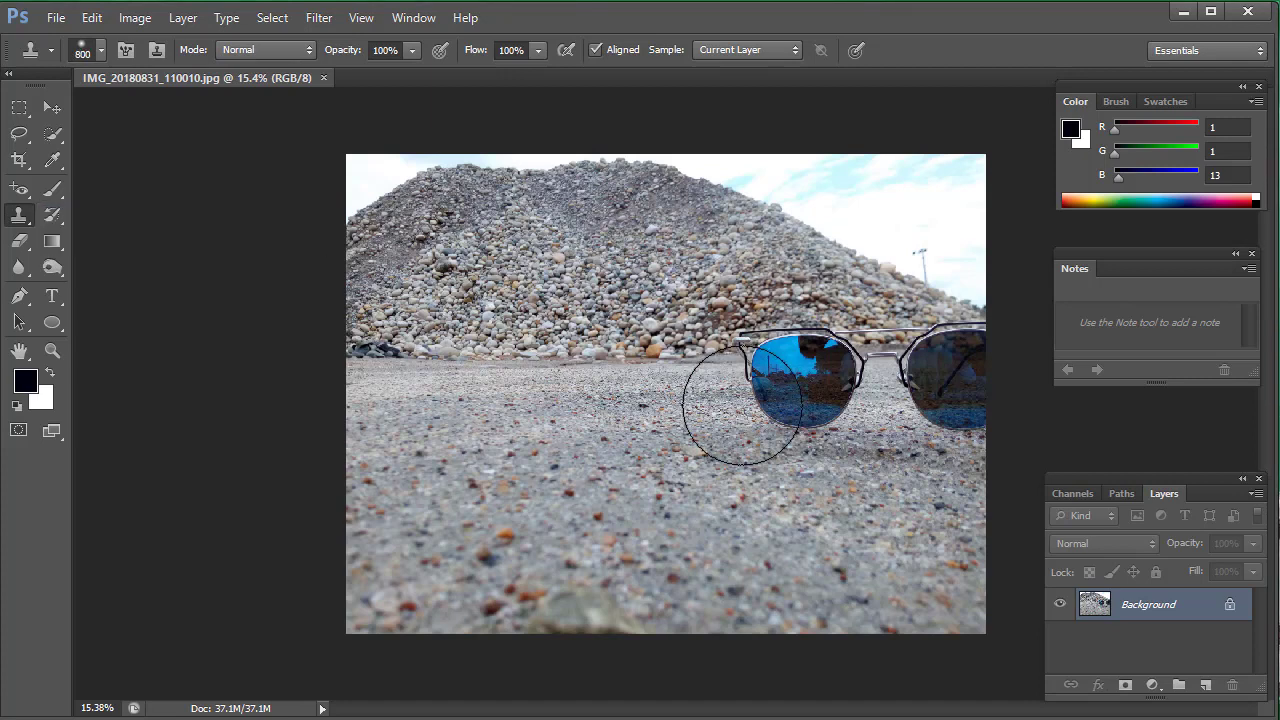
pyautogui.press('[')
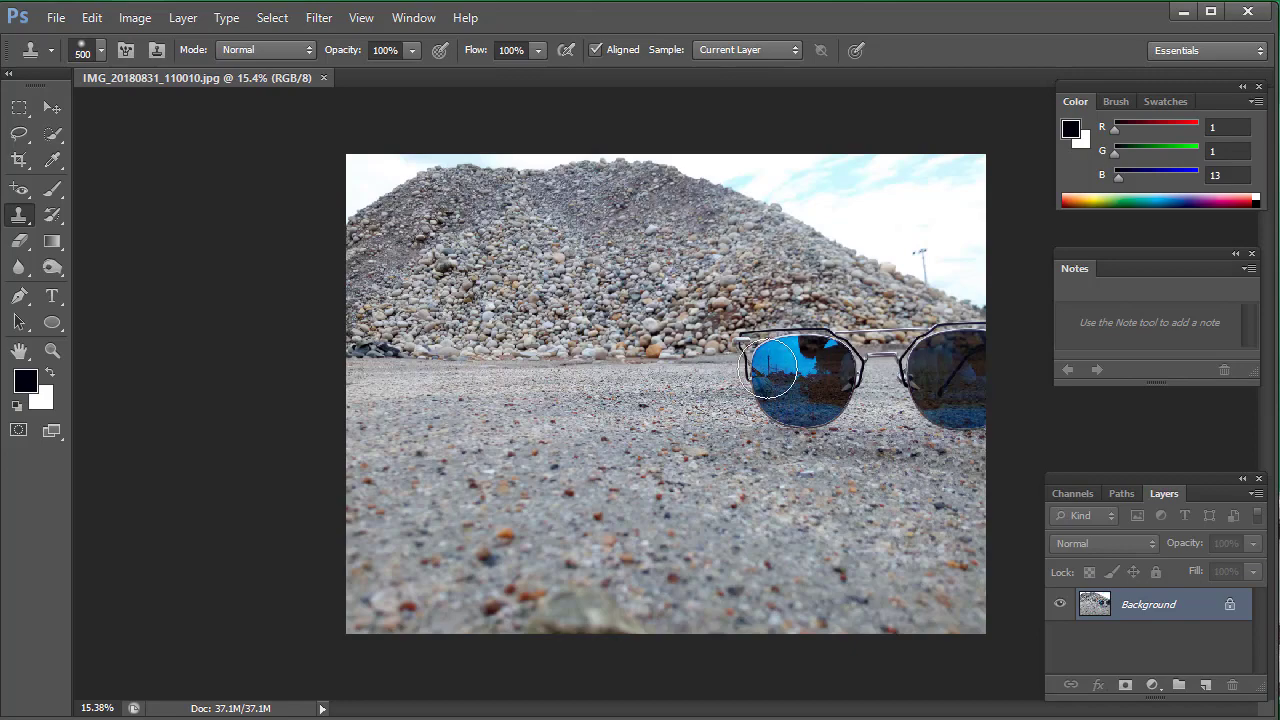
pyautogui.scroll(2, 730, 400)
pyautogui.scroll(2, 715, 398)
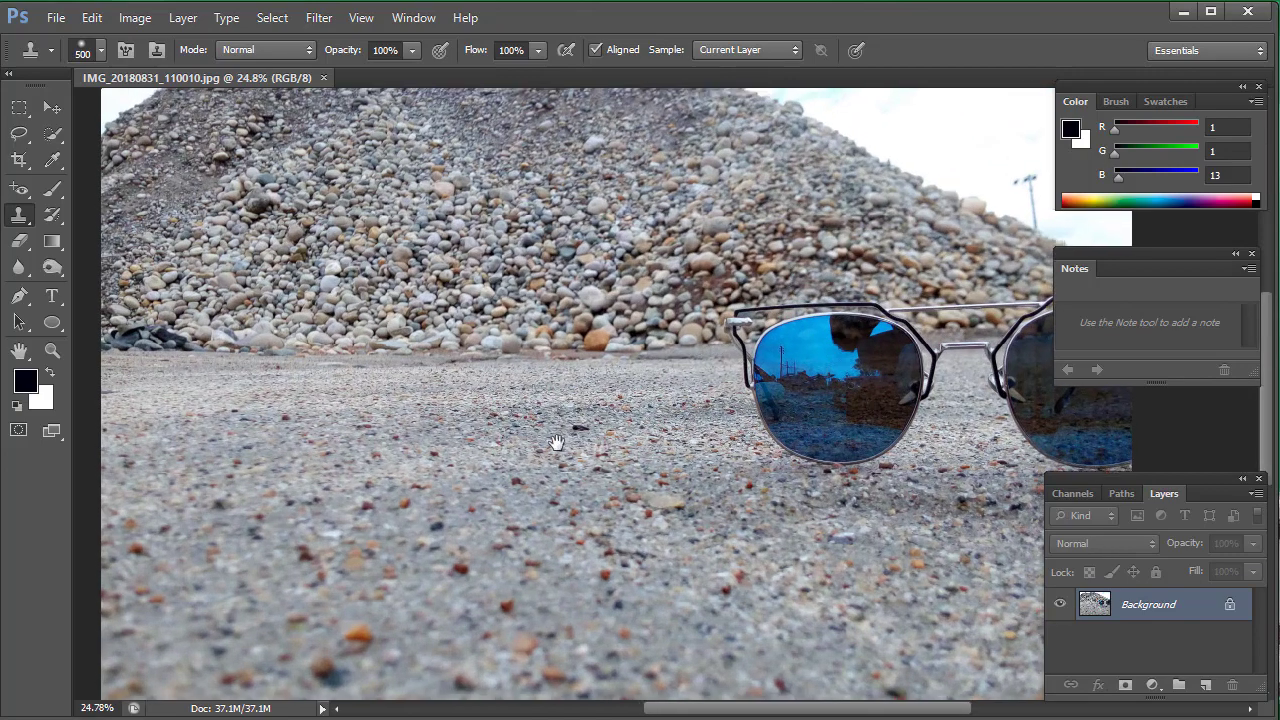
# Sample ground left of the lens and clone it over the lens bottom
pyautogui.moveTo(710, 398); pyautogui.dragTo(370, 465)
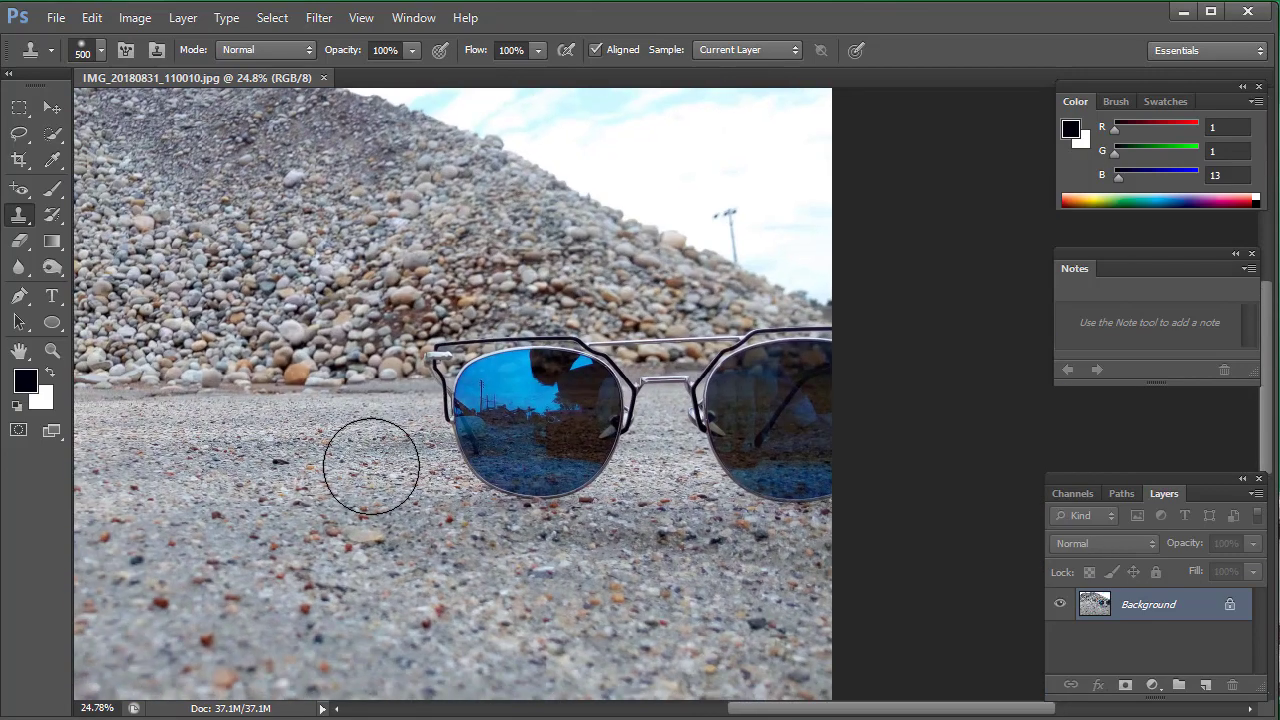
pyautogui.keyDown('alt'); pyautogui.click(392, 455); pyautogui.keyUp('alt')
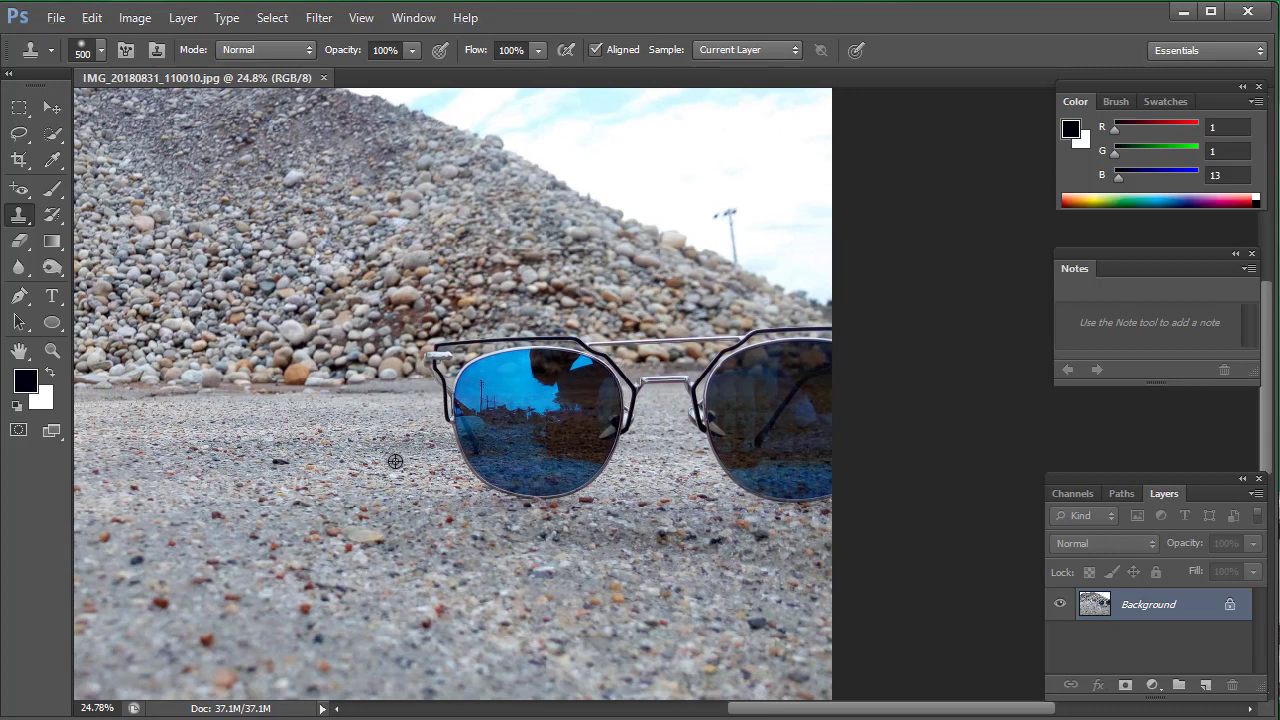
pyautogui.moveTo(440, 462); pyautogui.dragTo(596, 473)
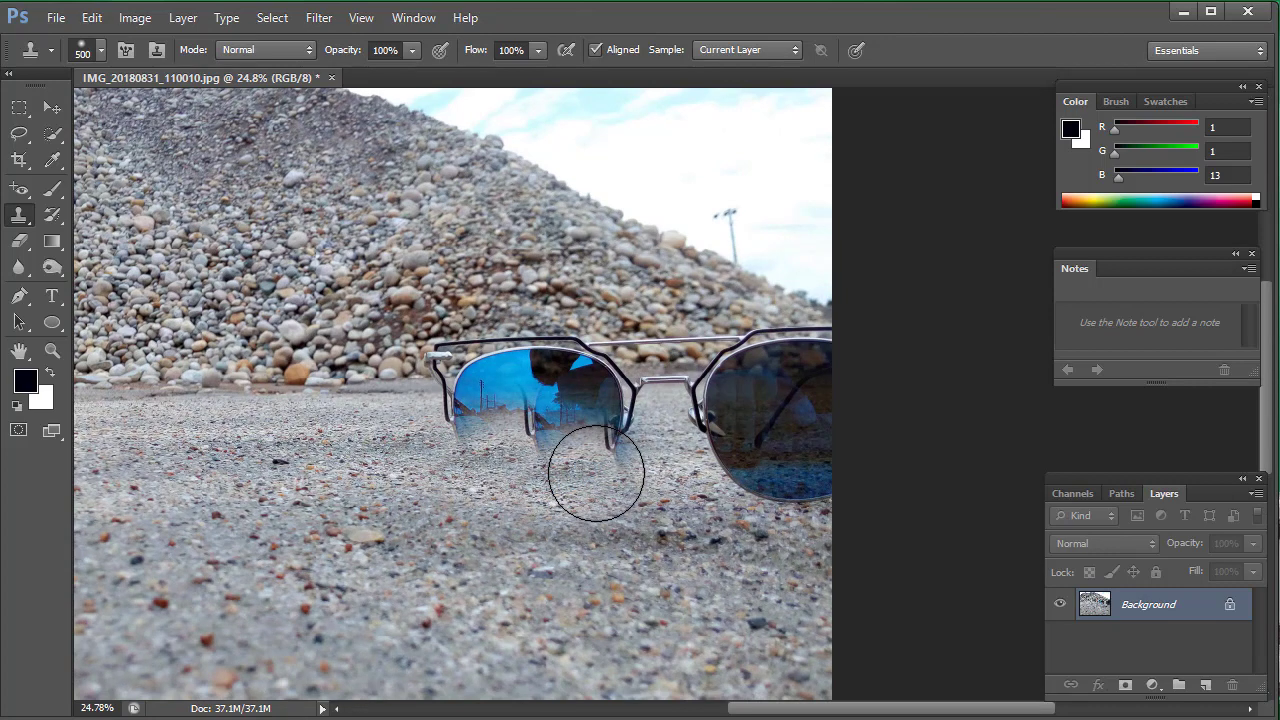
# Clone gravel over the left lens, undoing one bad stroke and resampling near the pebble horizon
pyautogui.keyDown('alt'); pyautogui.click(374, 445); pyautogui.keyUp('alt')
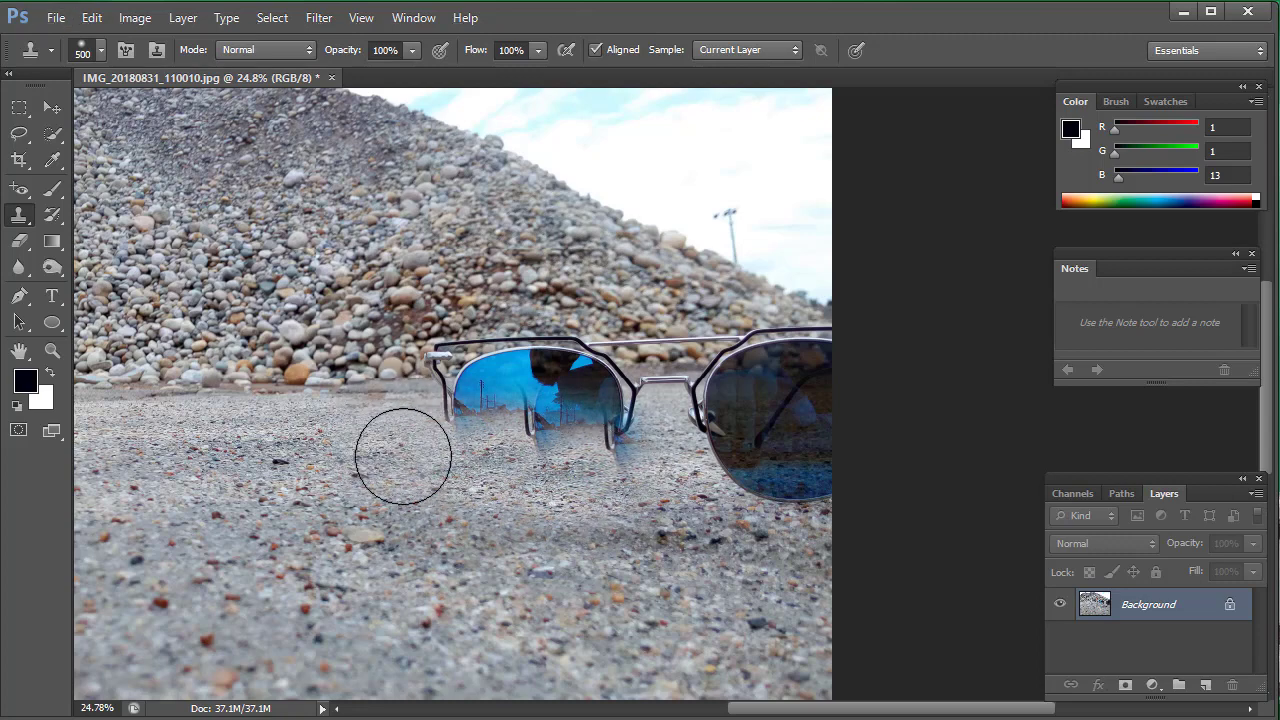
pyautogui.moveTo(406, 449); pyautogui.dragTo(454, 397)
pyautogui.hotkey('ctrl', 'z')
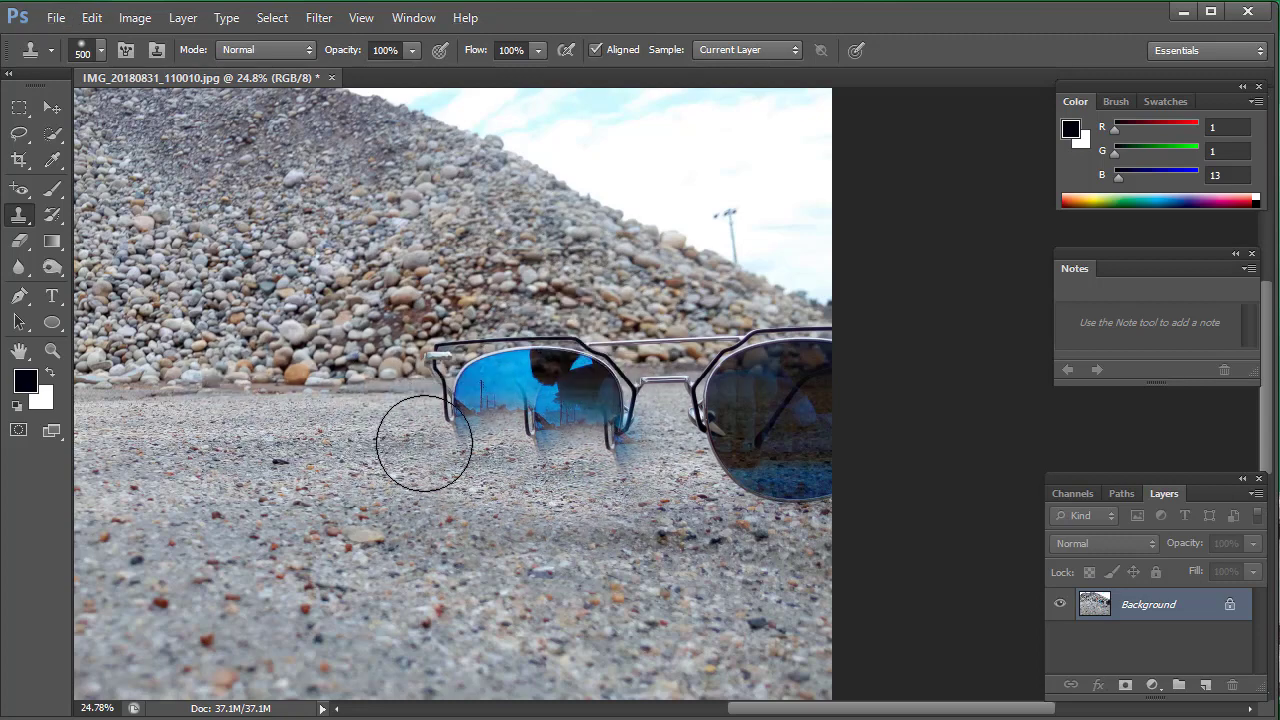
pyautogui.keyDown('alt'); pyautogui.click(362, 449); pyautogui.keyUp('alt')
pyautogui.moveTo(410, 450); pyautogui.dragTo(420, 453)
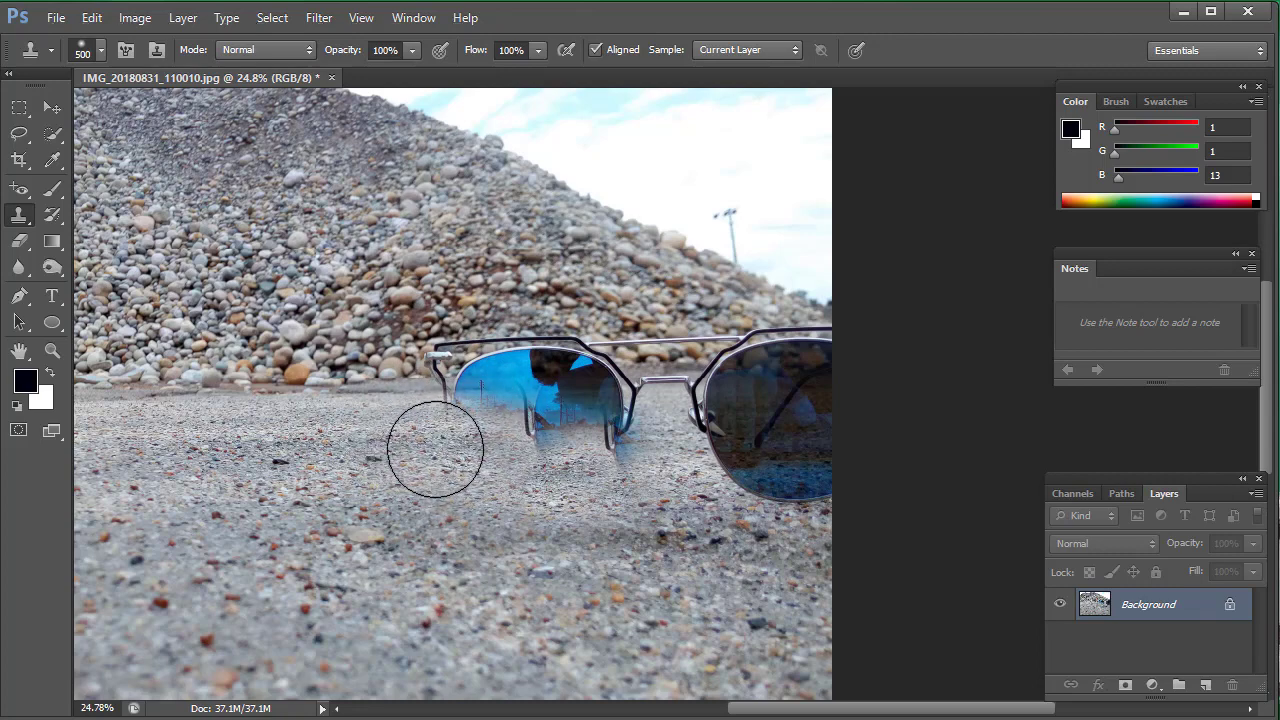
pyautogui.keyDown('alt'); pyautogui.click(344, 450); pyautogui.keyUp('alt')
pyautogui.moveTo(451, 443); pyautogui.dragTo(674, 457)
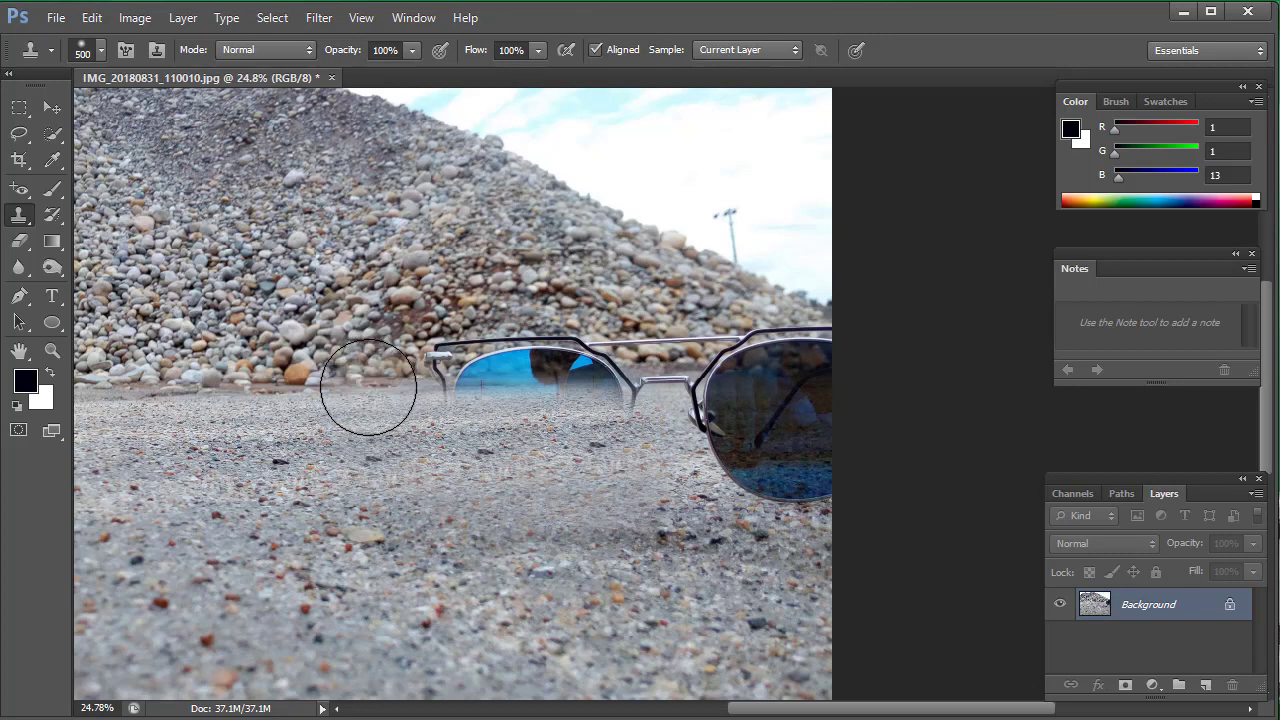
pyautogui.keyDown('alt'); pyautogui.click(388, 383); pyautogui.keyUp('alt')
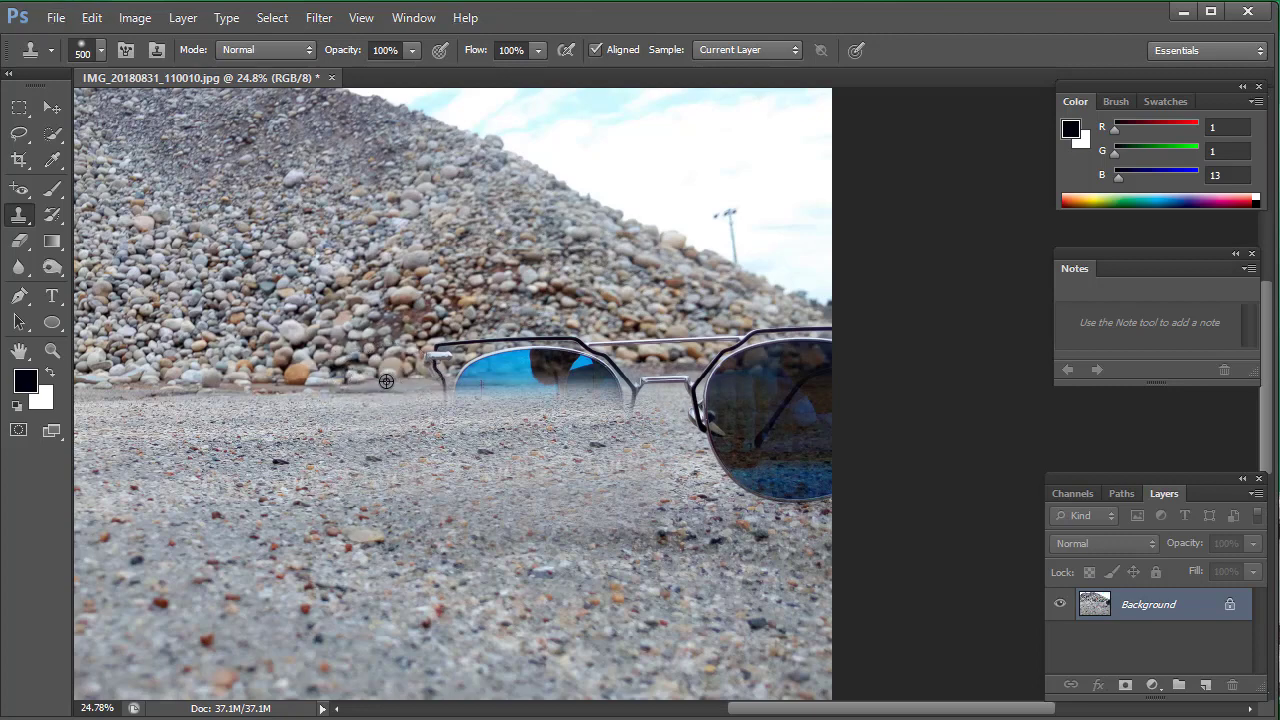
# Cover the rest of the left lens, the right lens edge and the left frame with cloned ground
pyautogui.moveTo(423, 386); pyautogui.dragTo(571, 386)
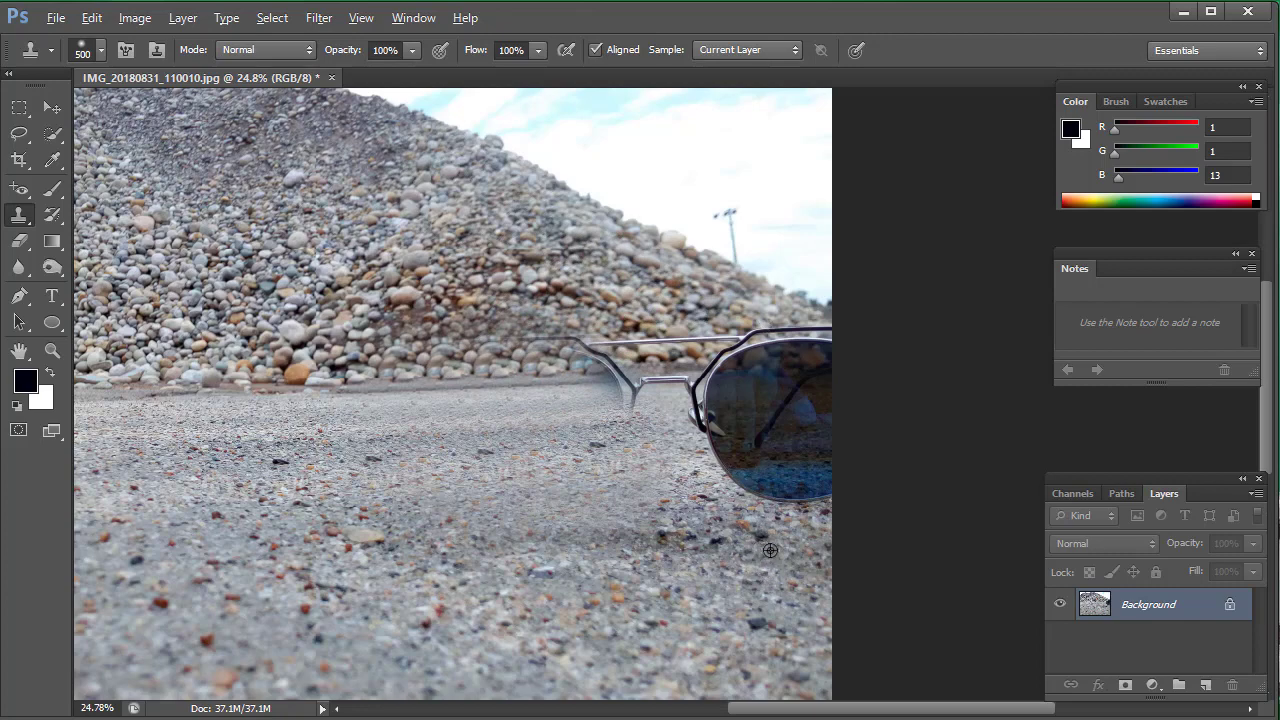
pyautogui.moveTo(794, 508)
pyautogui.mouseDown()
pyautogui.moveTo(774, 449)
pyautogui.moveTo(745, 421)
pyautogui.moveTo(740, 434)
pyautogui.moveTo(794, 552)
pyautogui.moveTo(823, 449)
pyautogui.moveTo(806, 400)
pyautogui.moveTo(740, 400)
pyautogui.moveTo(721, 420)
pyautogui.mouseUp()
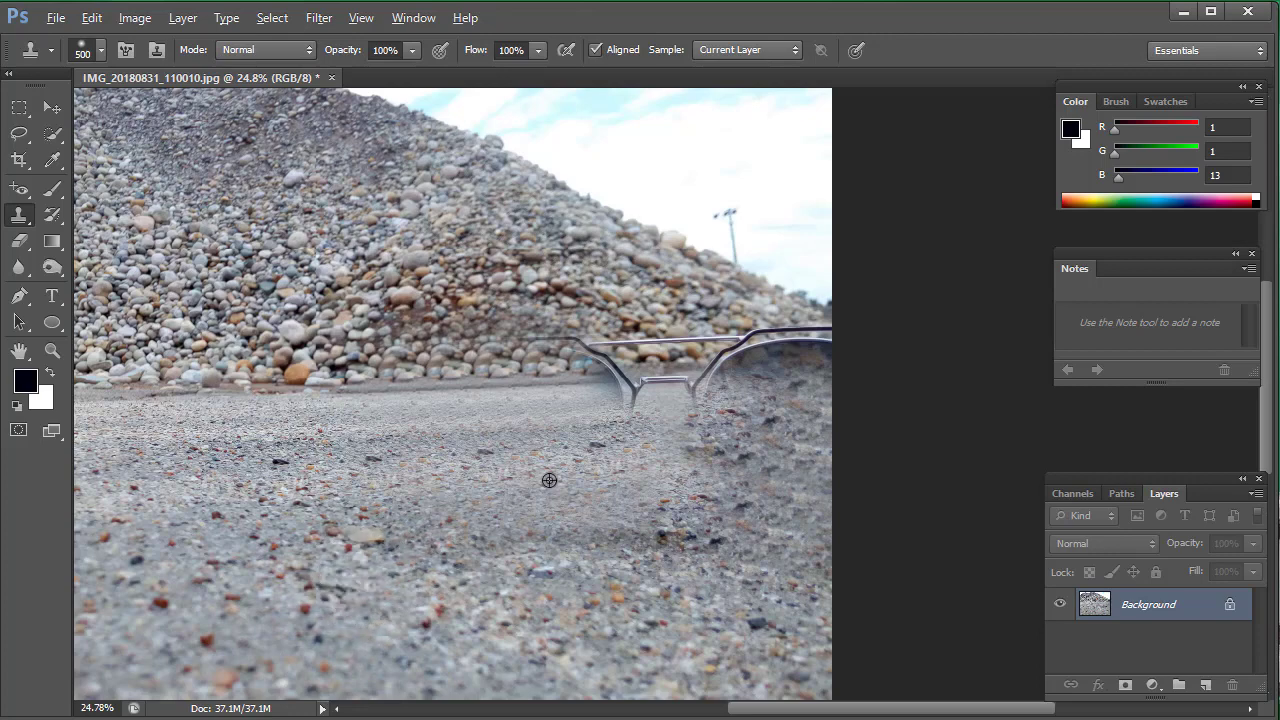
pyautogui.keyDown('alt'); pyautogui.click(458, 322); pyautogui.keyUp('alt')
pyautogui.moveTo(525, 345)
pyautogui.mouseDown()
pyautogui.moveTo(570, 350)
pyautogui.moveTo(625, 330)
pyautogui.moveTo(609, 331)
pyautogui.moveTo(631, 349)
pyautogui.moveTo(580, 338)
pyautogui.mouseUp()
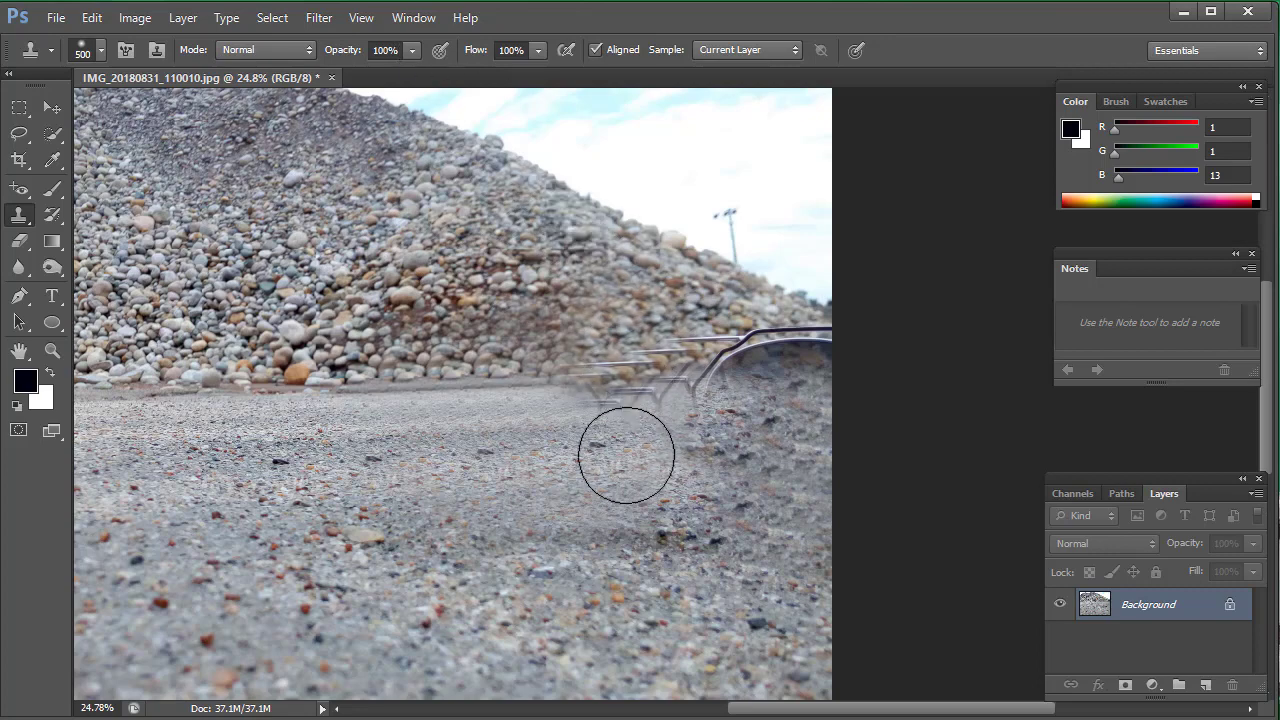
# Clone over the remaining frame lines and fill the area behind the glasses with rocks
pyautogui.moveTo(671, 508)
pyautogui.mouseDown()
pyautogui.moveTo(674, 414)
pyautogui.moveTo(656, 403)
pyautogui.moveTo(594, 420)
pyautogui.mouseUp()
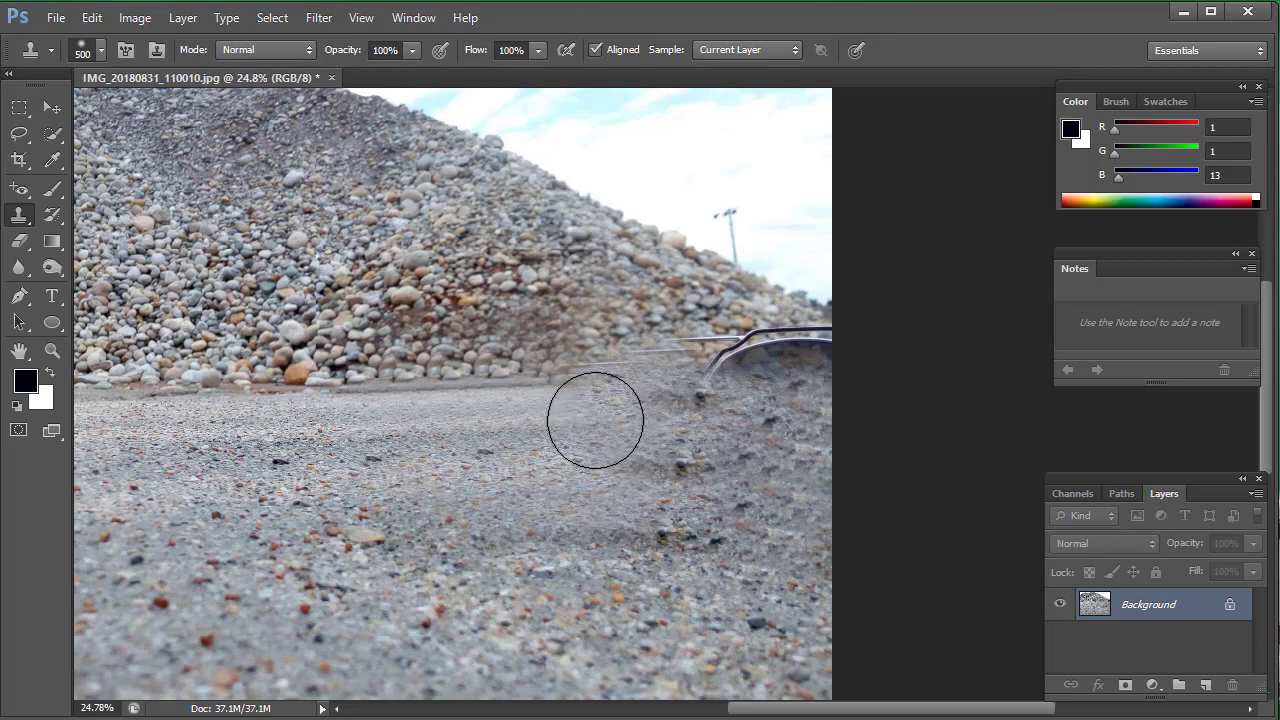
pyautogui.moveTo(716, 397); pyautogui.dragTo(794, 377)
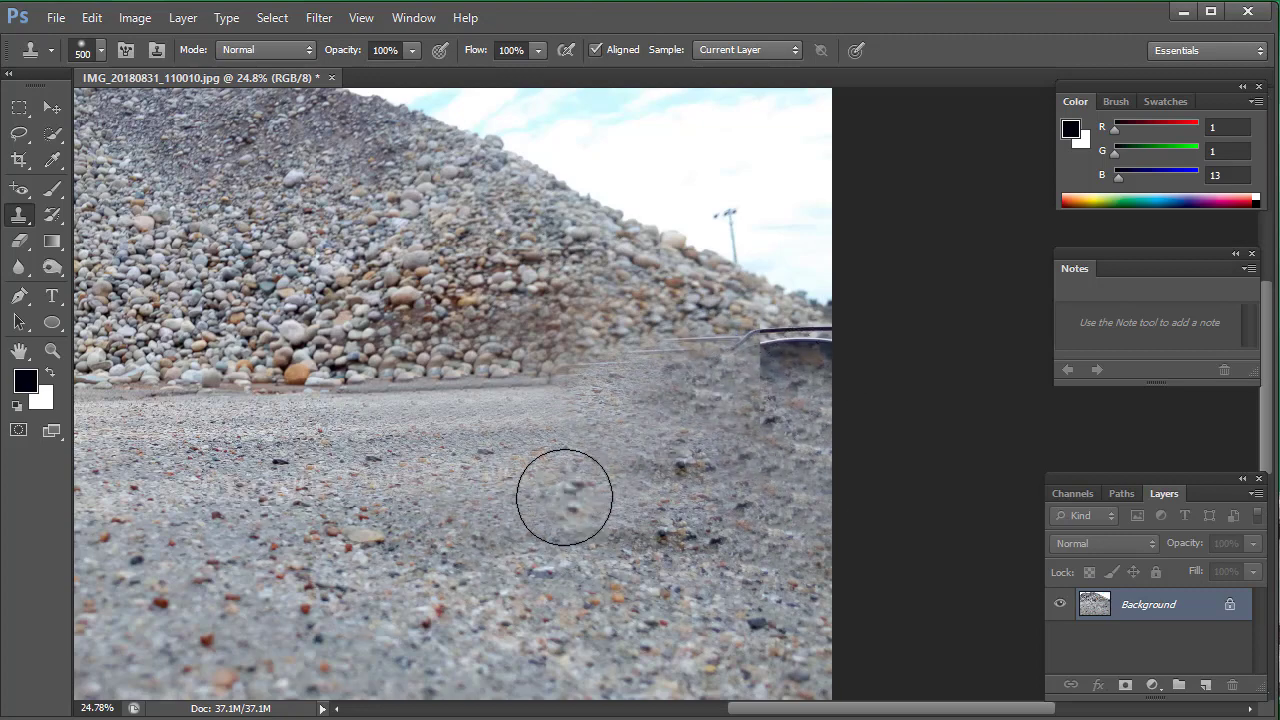
pyautogui.moveTo(803, 363)
pyautogui.mouseDown()
pyautogui.moveTo(760, 355)
pyautogui.moveTo(740, 380)
pyautogui.mouseUp()
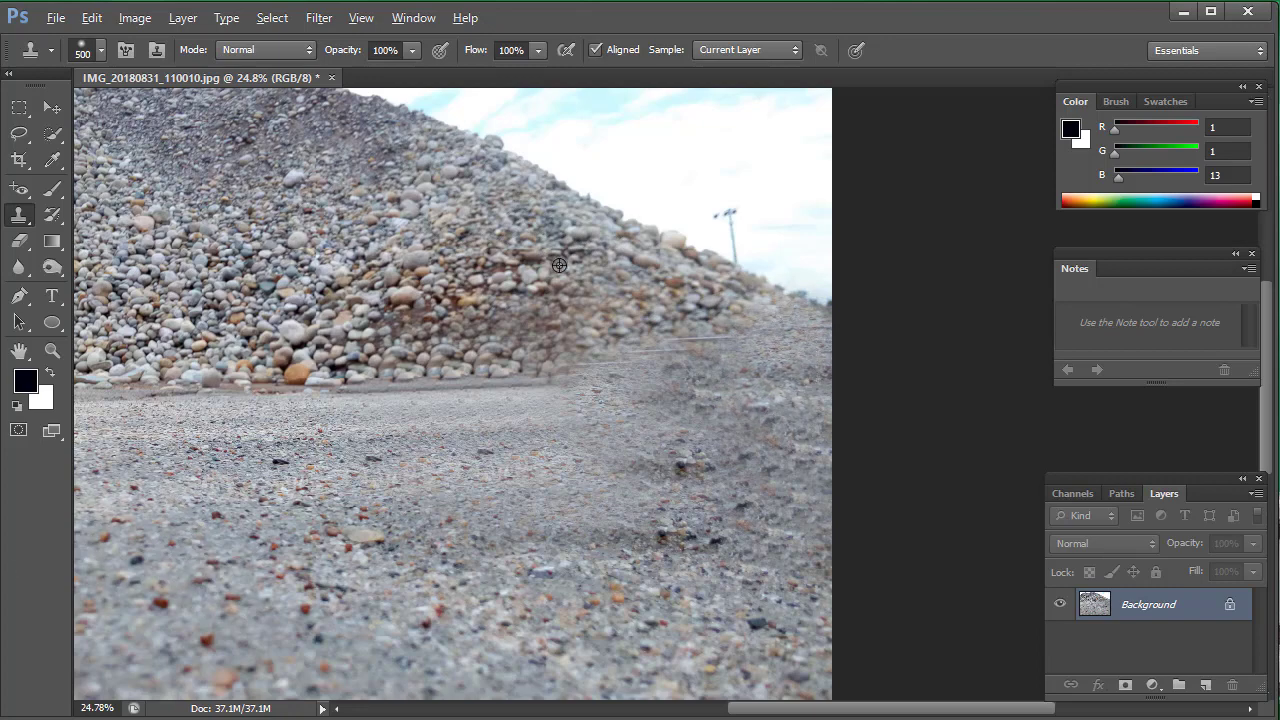
pyautogui.keyDown('alt'); pyautogui.click(698, 278); pyautogui.keyUp('alt')
pyautogui.moveTo(745, 300); pyautogui.dragTo(801, 340)
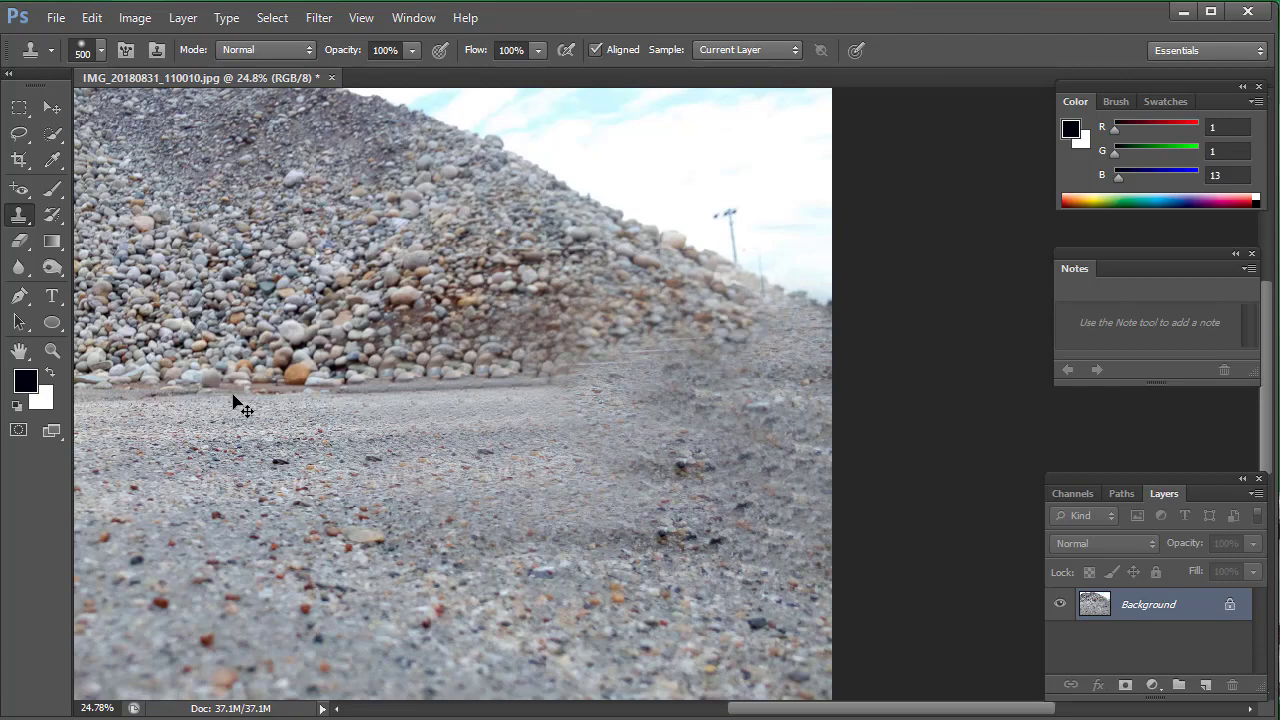
# Resample ground and blend away the vertical seam near the right edge
pyautogui.scroll(-3, 448, 402)
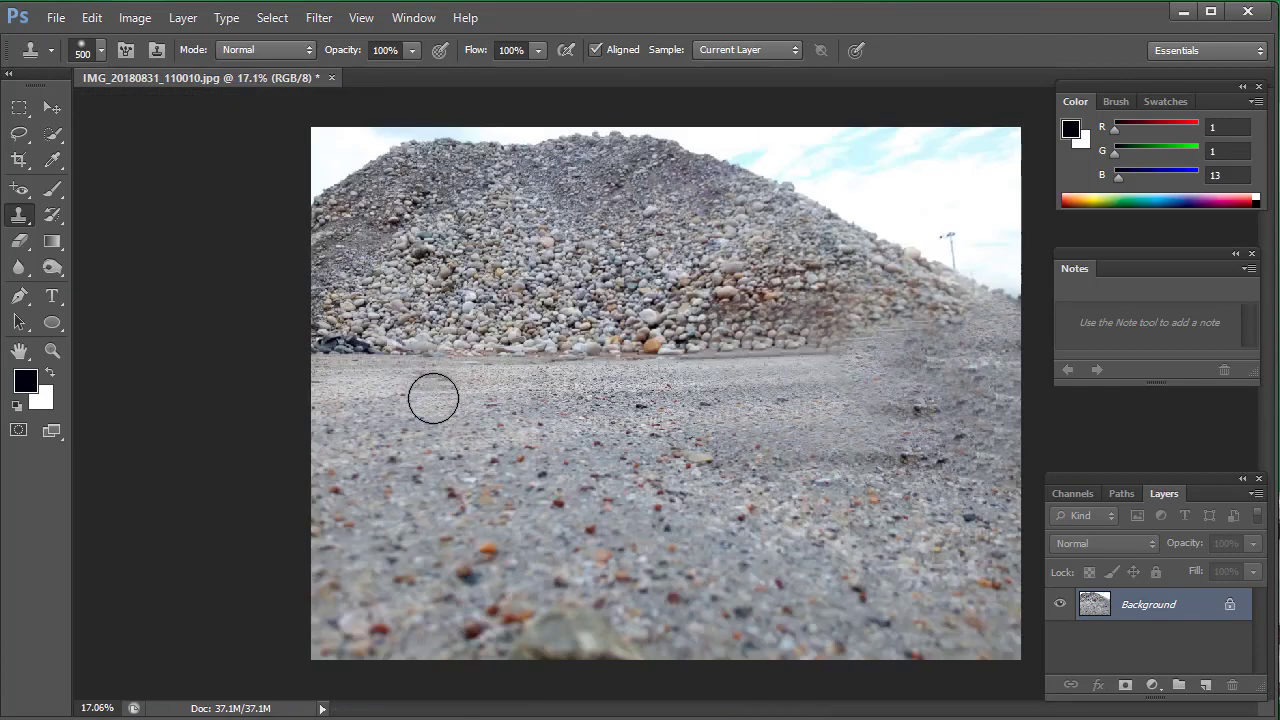
pyautogui.scroll(-2, 431, 394)
pyautogui.scroll(1, 437, 400)
pyautogui.scroll(2, 486, 351)
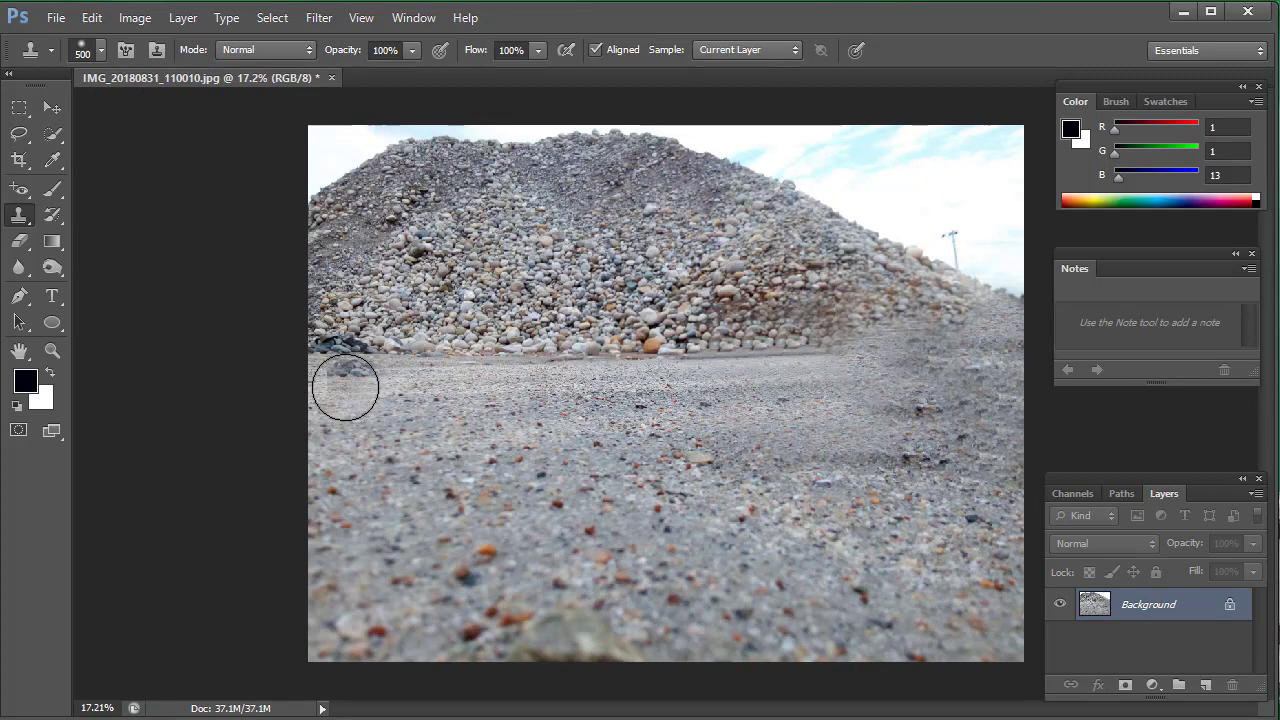
pyautogui.keyDown('alt'); pyautogui.click(345, 387); pyautogui.keyUp('alt')
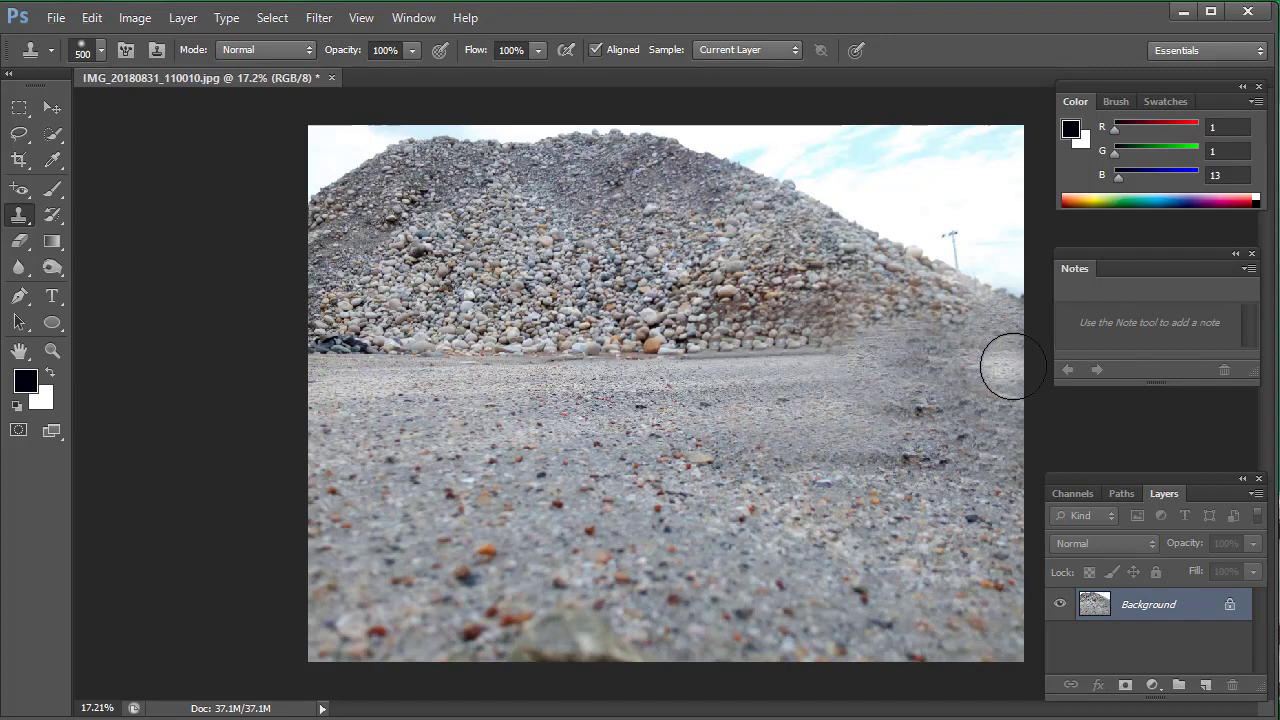
pyautogui.moveTo(1013, 366); pyautogui.dragTo(980, 366)
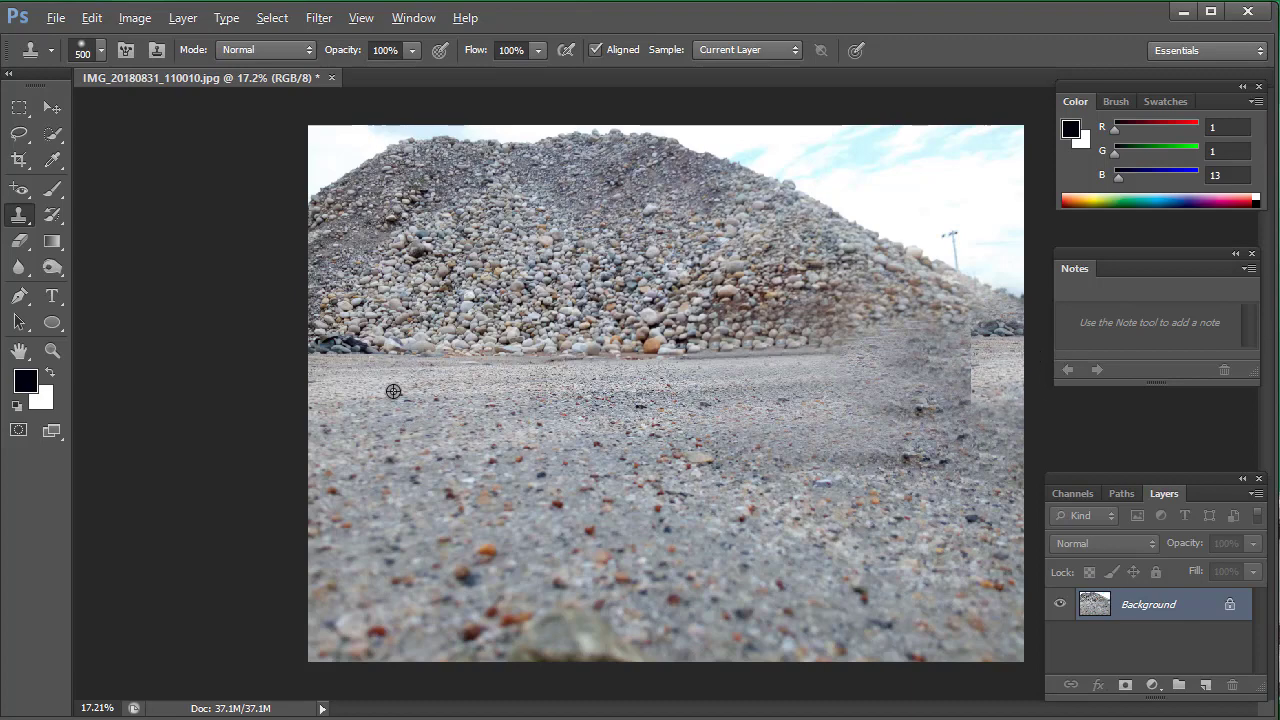
pyautogui.moveTo(934, 374)
pyautogui.mouseDown()
pyautogui.moveTo(971, 363)
pyautogui.moveTo(869, 369)
pyautogui.moveTo(974, 409)
pyautogui.moveTo(980, 440)
pyautogui.mouseUp()
pyautogui.moveTo(911, 404)
pyautogui.mouseDown()
pyautogui.moveTo(829, 374)
pyautogui.moveTo(851, 371)
pyautogui.moveTo(881, 424)
pyautogui.moveTo(943, 406)
pyautogui.moveTo(1013, 416)
pyautogui.mouseUp()
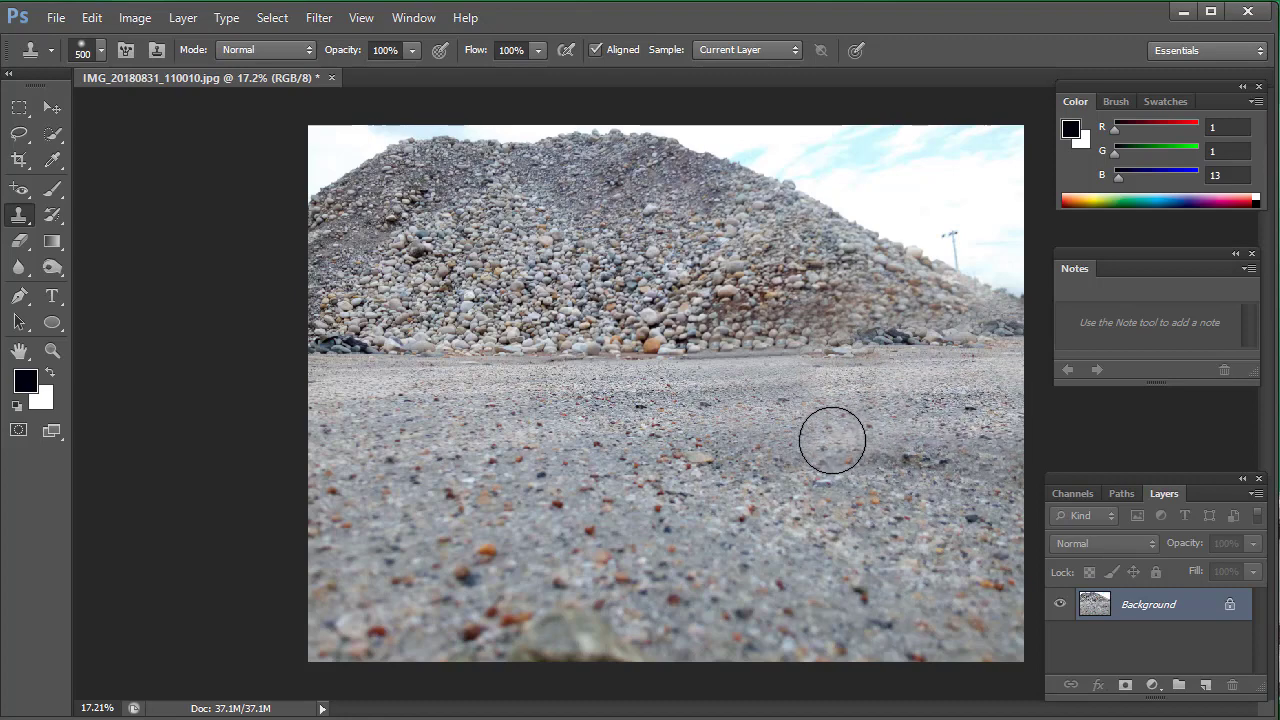
# Zoom around to check the cleaned gravel scene and bring up the stamping tools list
pyautogui.scroll(-1, 806, 386)
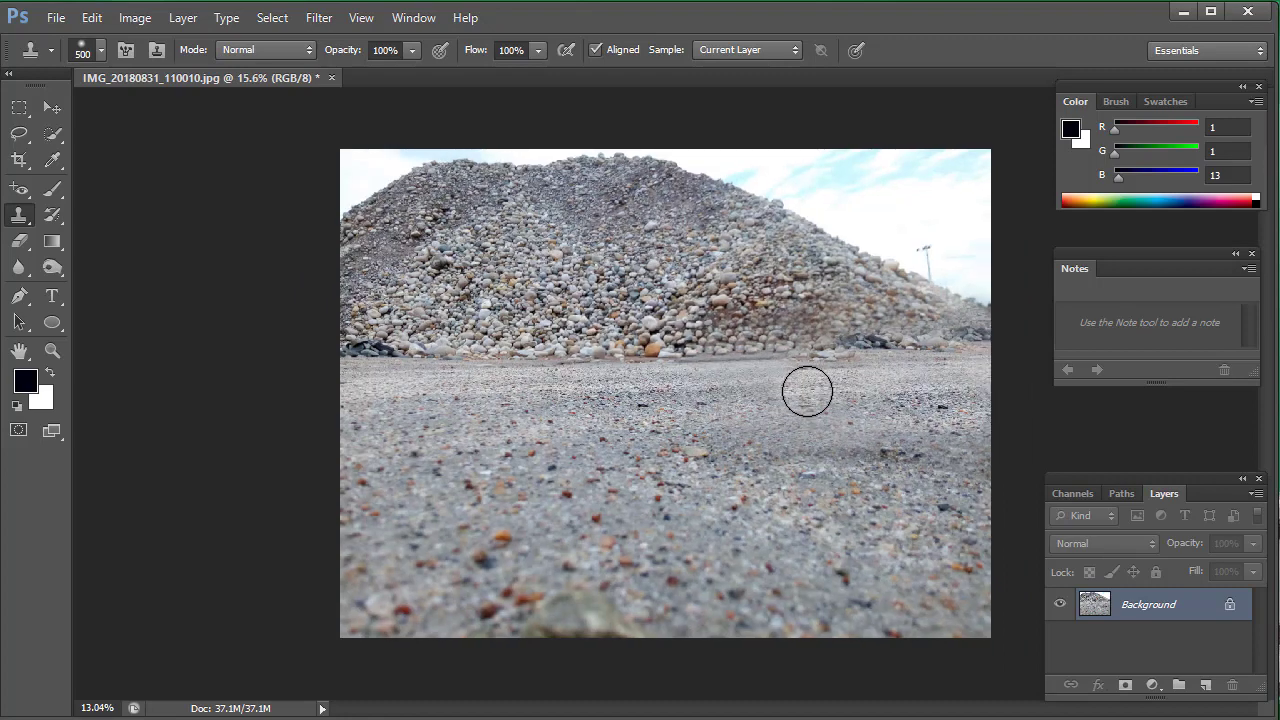
pyautogui.scroll(-3, 806, 386)
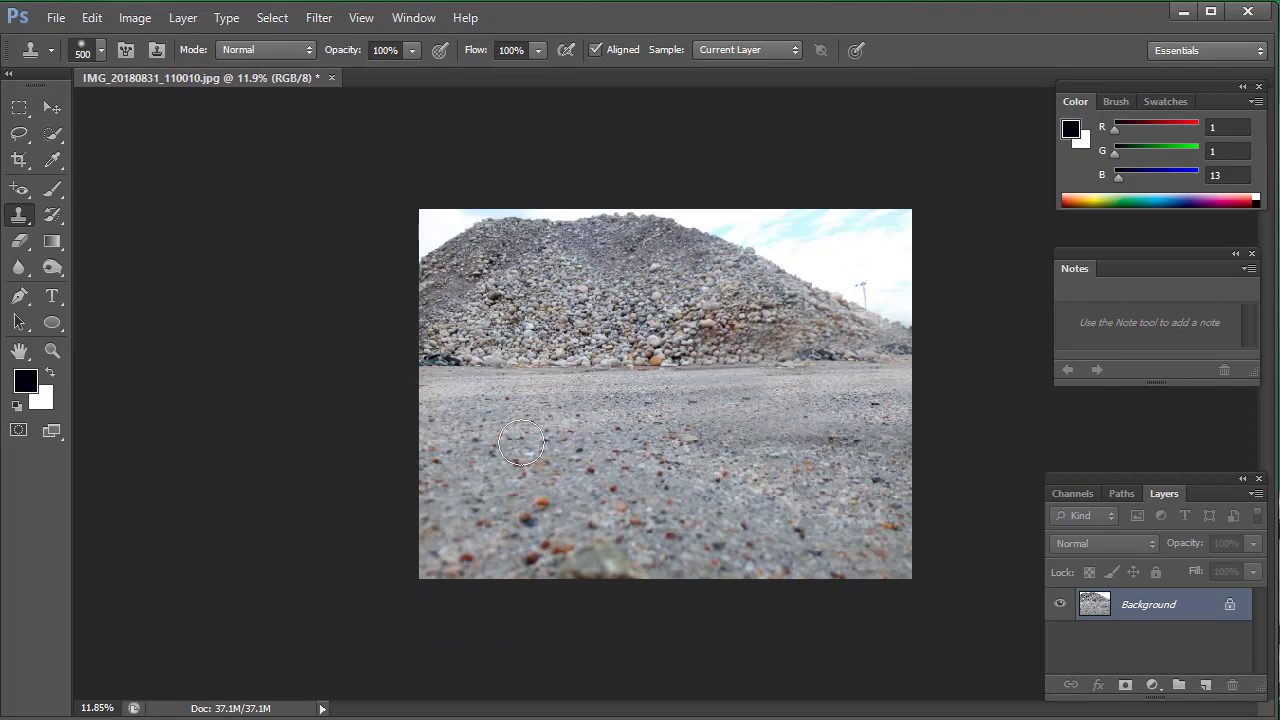
pyautogui.scroll(-2, 776, 345)
pyautogui.scroll(2, 776, 345)
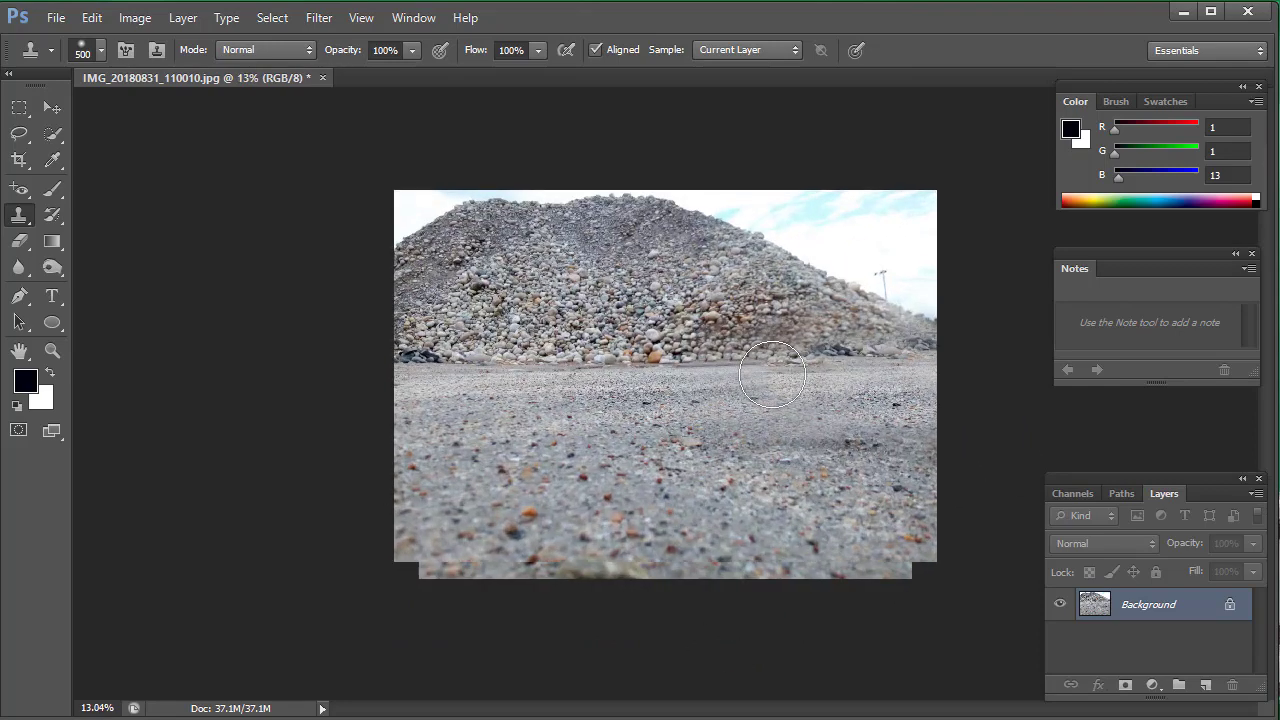
pyautogui.scroll(1, 776, 345)
pyautogui.scroll(2, 776, 345)
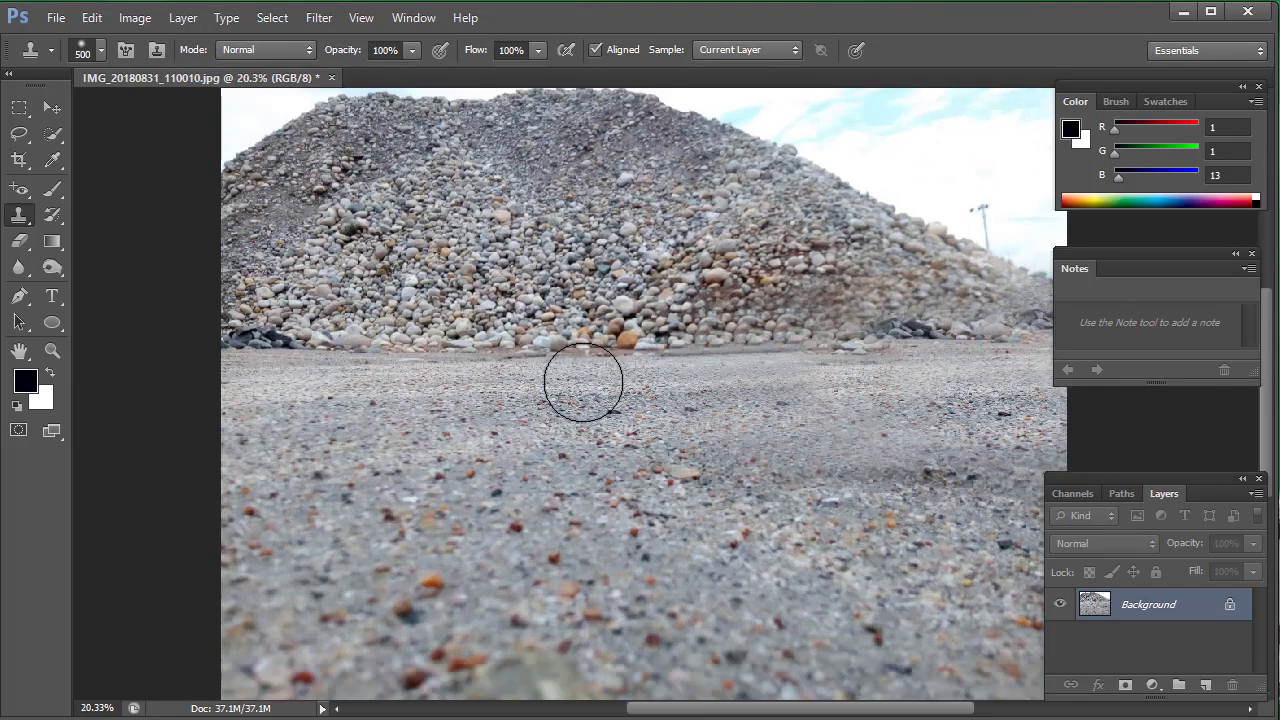
pyautogui.scroll(-1, 583, 380)
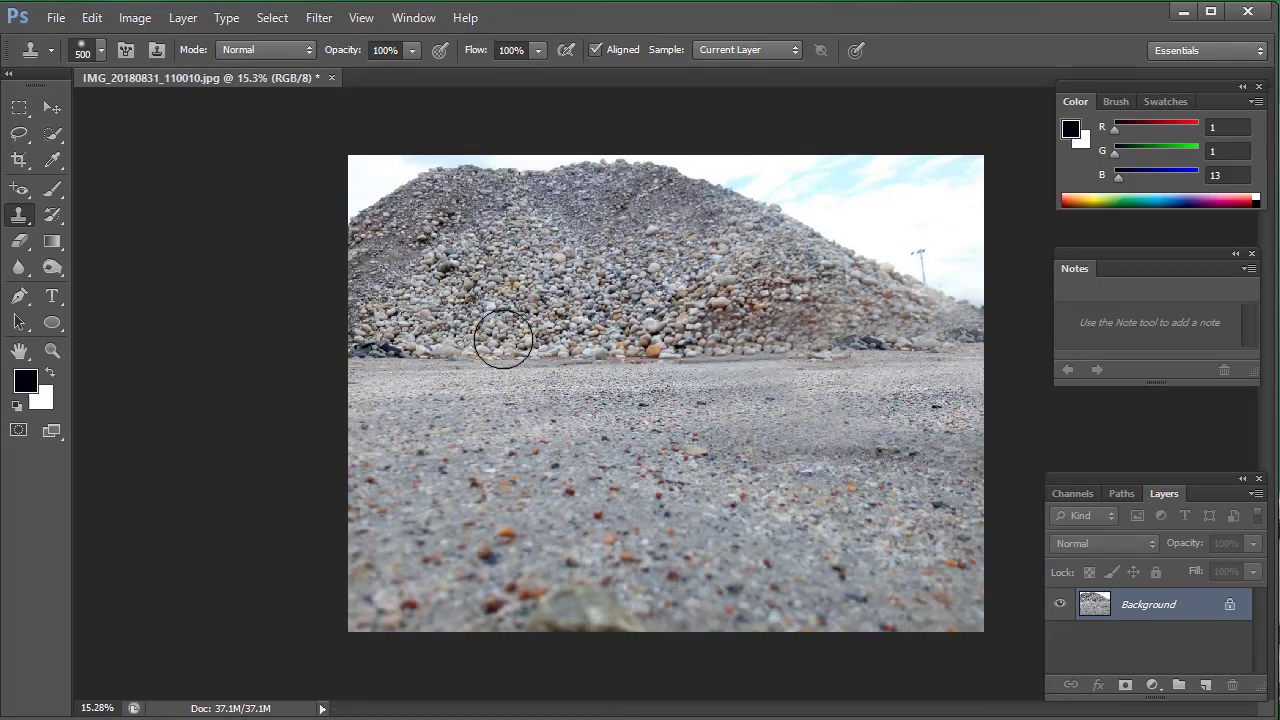
pyautogui.rightClick(27, 225)
# Switch to the Pattern Stamp Tool and choose the rainbow pattern
pyautogui.click(75, 232)
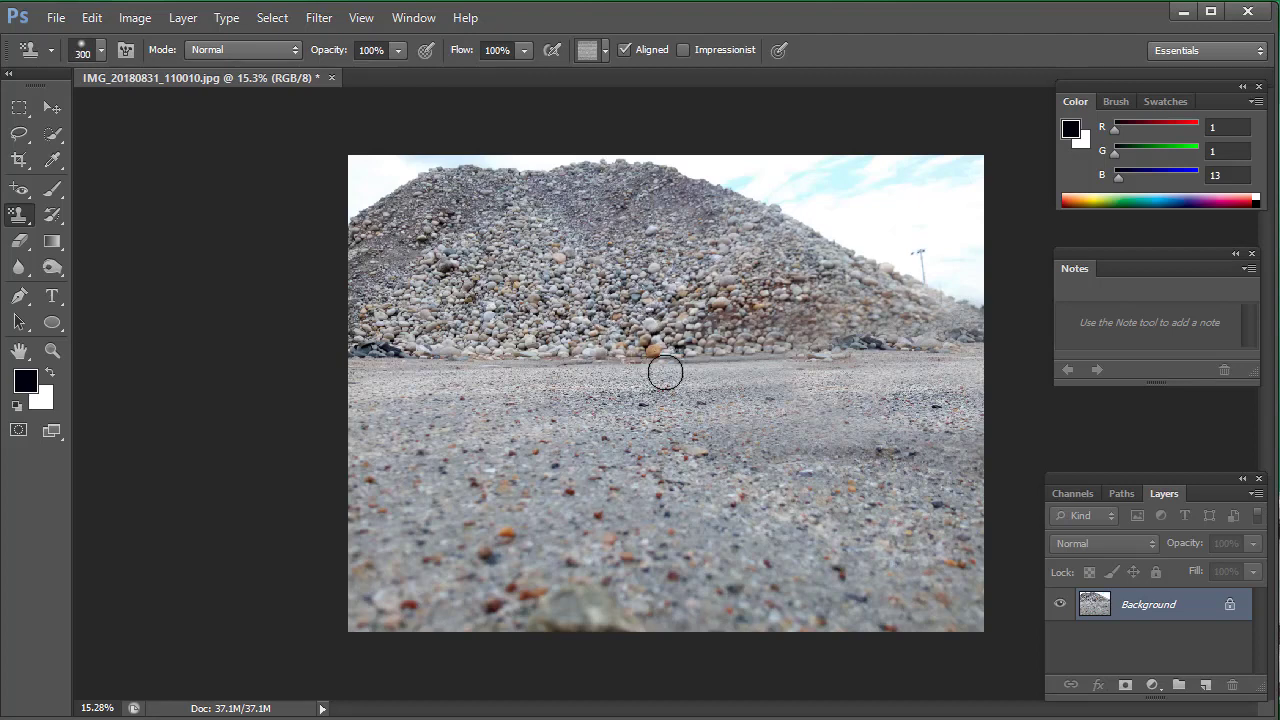
pyautogui.moveTo(597, 459)
pyautogui.mouseDown()
pyautogui.moveTo(674, 463)
pyautogui.moveTo(670, 419)
pyautogui.mouseUp()
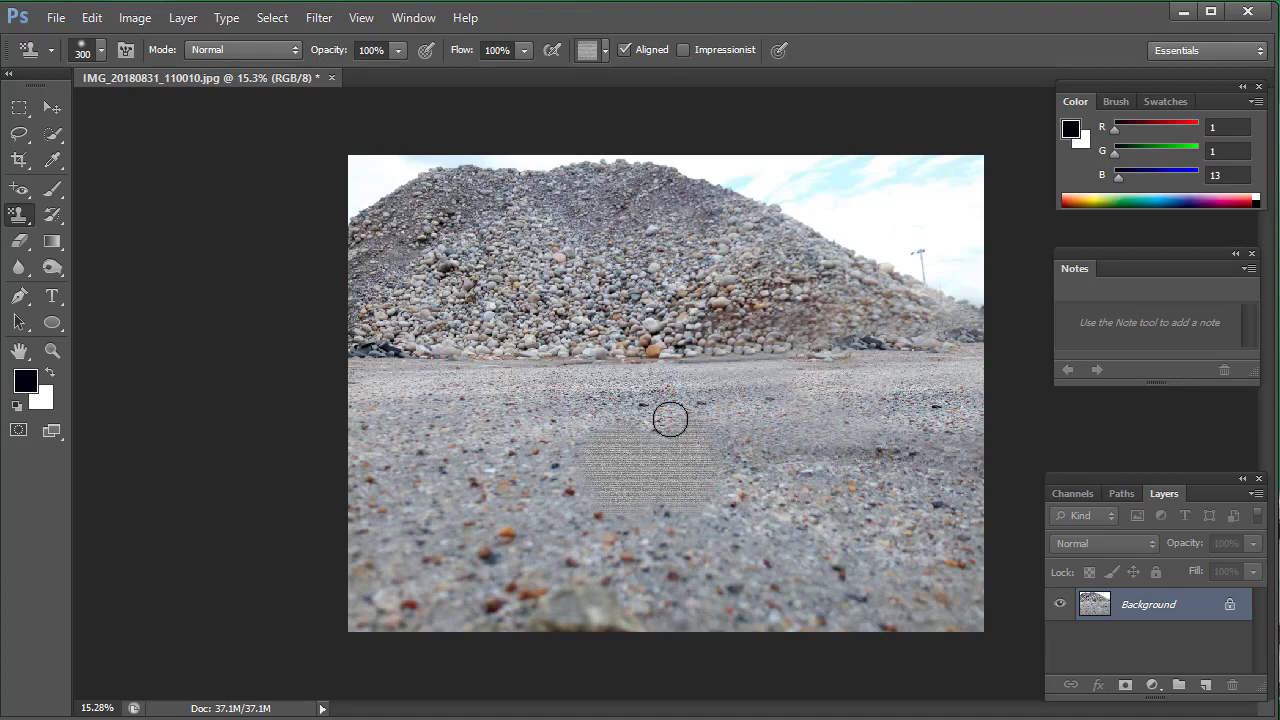
pyautogui.click(600, 52)
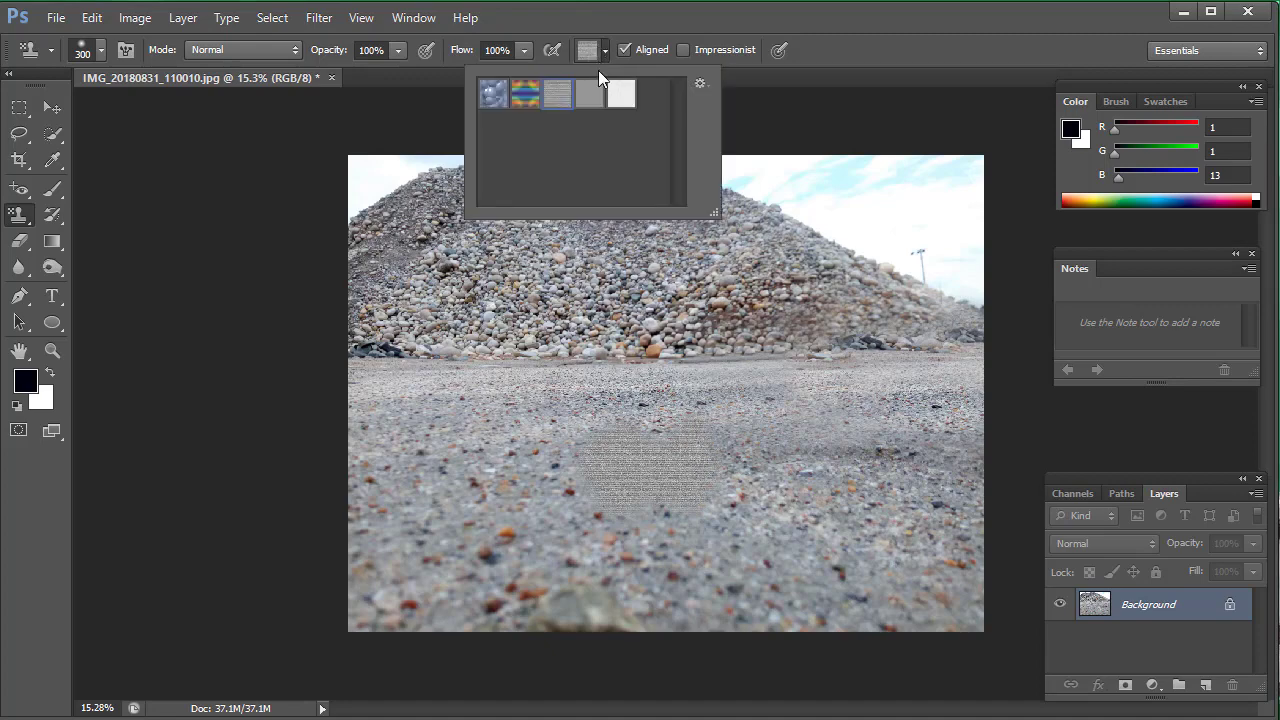
pyautogui.click(611, 469)
# Stamp the rainbow pattern across the lower centre gravel, then return to Clone Stamp
pyautogui.moveTo(611, 469)
pyautogui.mouseDown()
pyautogui.moveTo(634, 474)
pyautogui.moveTo(623, 429)
pyautogui.moveTo(586, 511)
pyautogui.moveTo(700, 500)
pyautogui.moveTo(711, 463)
pyautogui.moveTo(663, 480)
pyautogui.mouseUp()
pyautogui.moveTo(583, 505)
pyautogui.mouseDown()
pyautogui.moveTo(566, 477)
pyautogui.moveTo(471, 514)
pyautogui.moveTo(496, 506)
pyautogui.mouseUp()
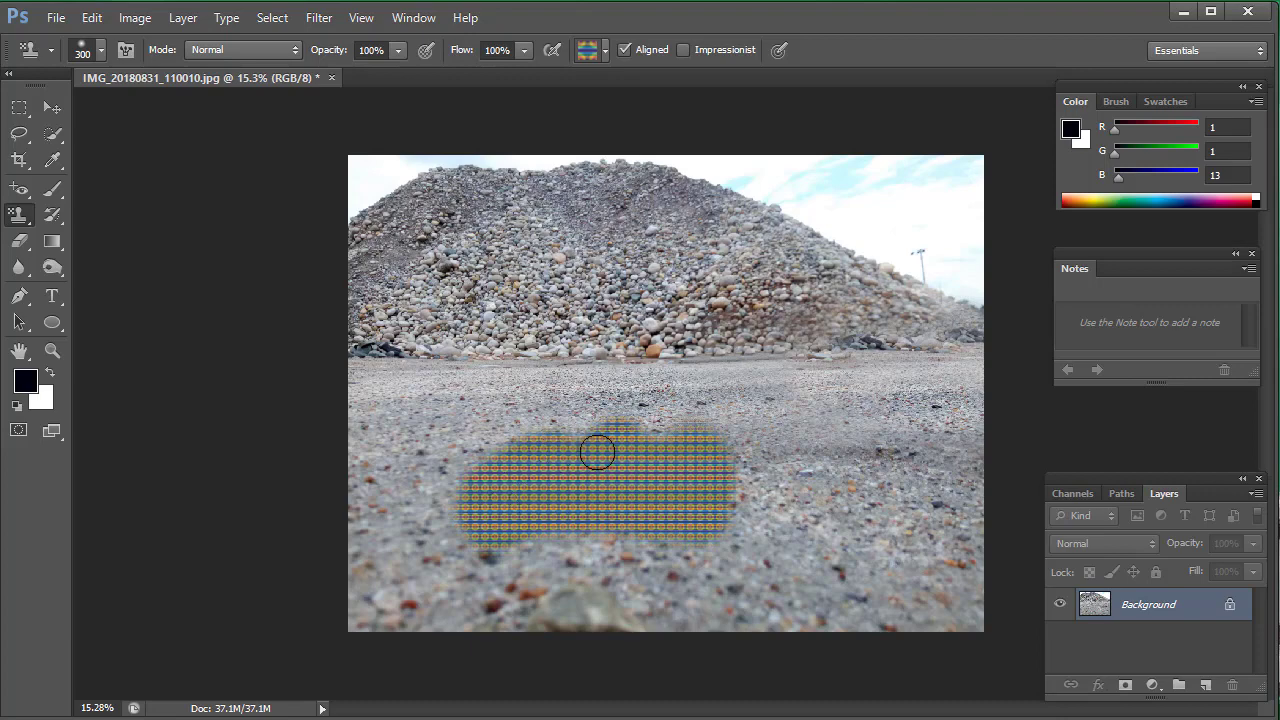
pyautogui.moveTo(628, 462)
pyautogui.mouseDown()
pyautogui.moveTo(640, 489)
pyautogui.moveTo(809, 426)
pyautogui.moveTo(811, 446)
pyautogui.moveTo(753, 516)
pyautogui.moveTo(674, 546)
pyautogui.moveTo(683, 526)
pyautogui.moveTo(643, 517)
pyautogui.moveTo(532, 535)
pyautogui.moveTo(505, 575)
pyautogui.moveTo(560, 557)
pyautogui.moveTo(606, 603)
pyautogui.moveTo(602, 615)
pyautogui.moveTo(668, 612)
pyautogui.mouseUp()
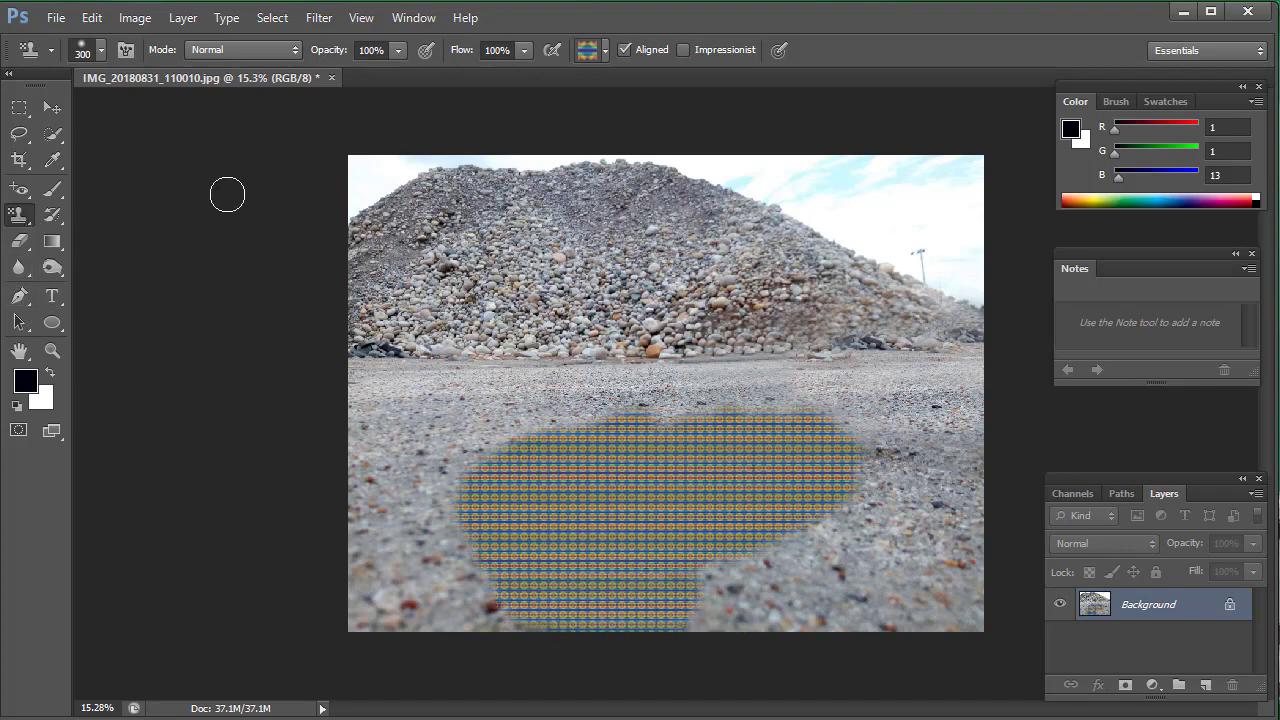
pyautogui.rightClick(15, 220)
pyautogui.click(60, 214)
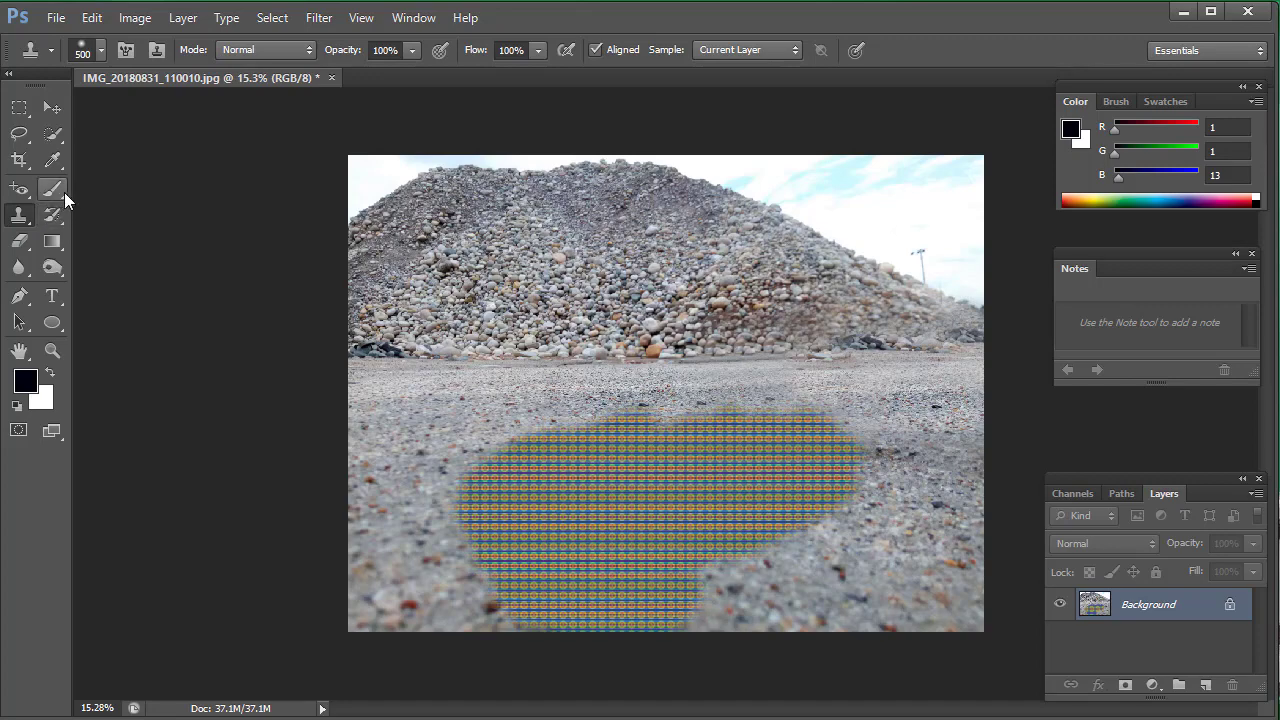
# Paint with the History Brush over the pattern to restore the sunglasses and gravel
pyautogui.click(53, 215)
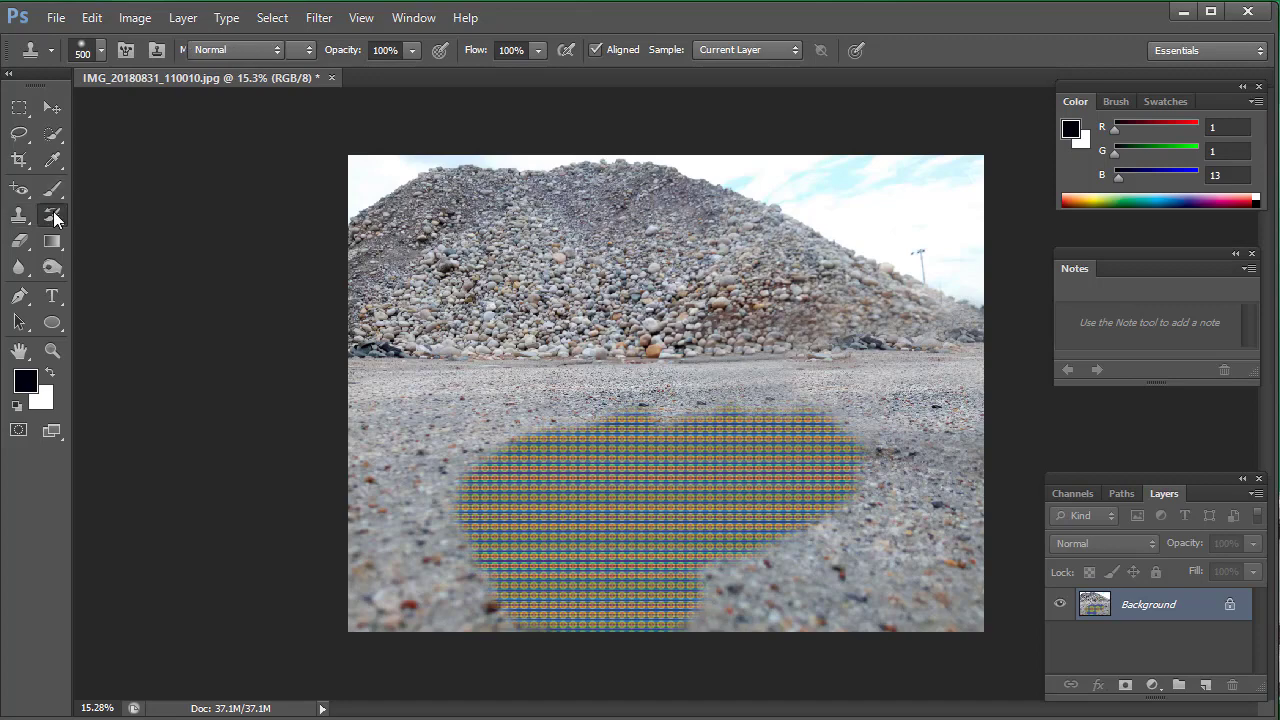
pyautogui.click(107, 221)
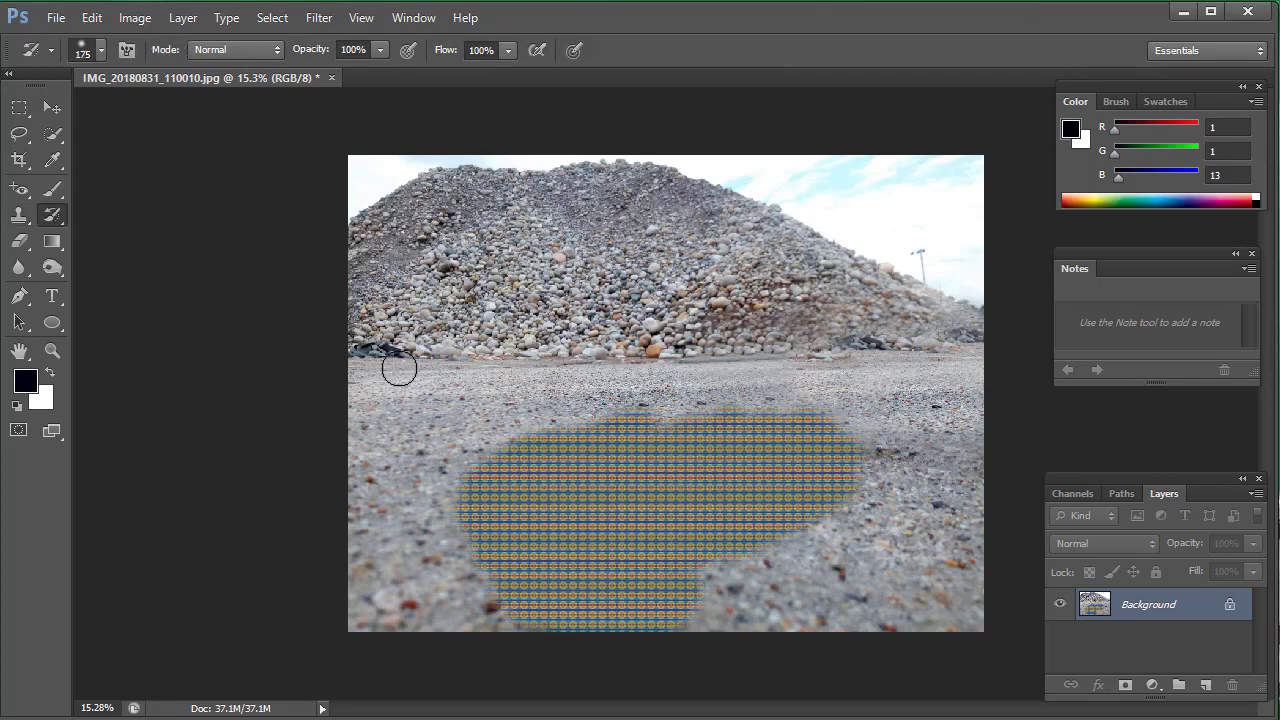
pyautogui.moveTo(517, 412)
pyautogui.mouseDown()
pyautogui.moveTo(431, 562)
pyautogui.moveTo(549, 526)
pyautogui.moveTo(531, 594)
pyautogui.moveTo(640, 611)
pyautogui.moveTo(734, 578)
pyautogui.moveTo(557, 603)
pyautogui.moveTo(566, 534)
pyautogui.moveTo(740, 506)
pyautogui.moveTo(851, 449)
pyautogui.moveTo(823, 429)
pyautogui.moveTo(766, 429)
pyautogui.moveTo(857, 371)
pyautogui.moveTo(829, 363)
pyautogui.moveTo(749, 390)
pyautogui.moveTo(752, 357)
pyautogui.moveTo(874, 337)
pyautogui.moveTo(912, 360)
pyautogui.moveTo(900, 423)
pyautogui.moveTo(966, 421)
pyautogui.moveTo(952, 372)
pyautogui.moveTo(958, 310)
pyautogui.mouseUp()
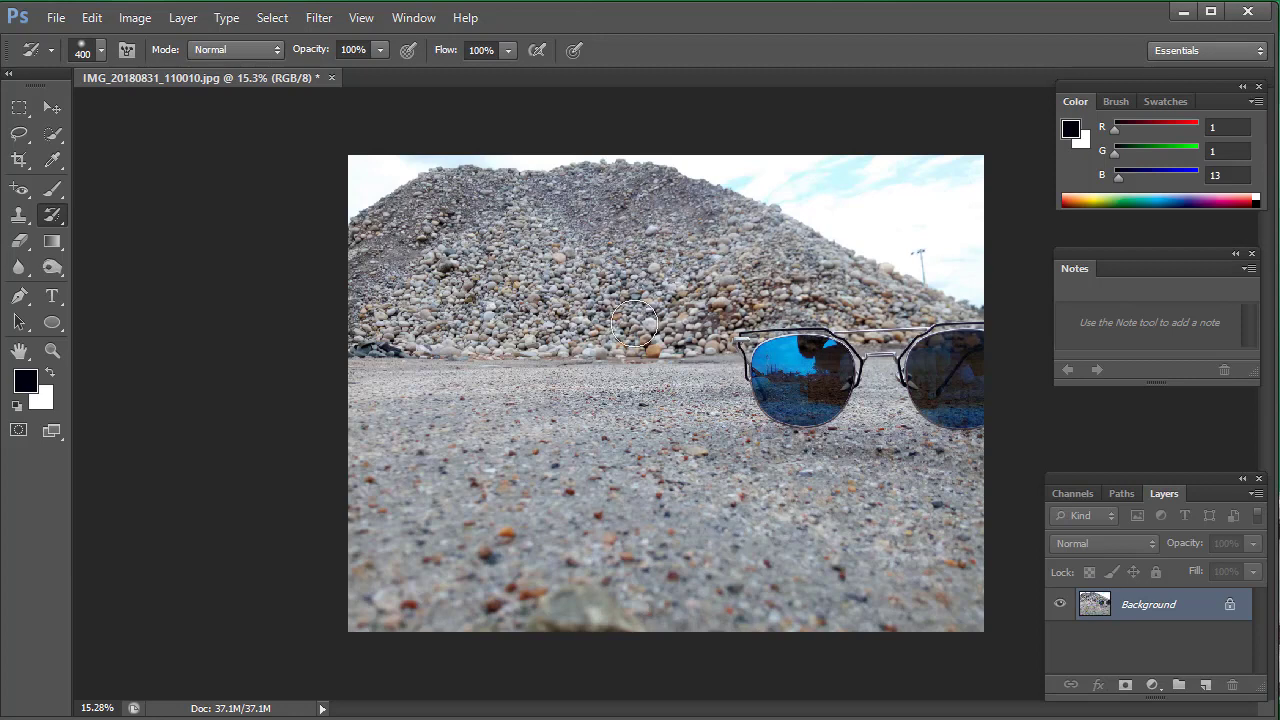
# Enlarge the Art History Brush and paint blurred strokes across the lower gravel
pyautogui.rightClick(51, 222)
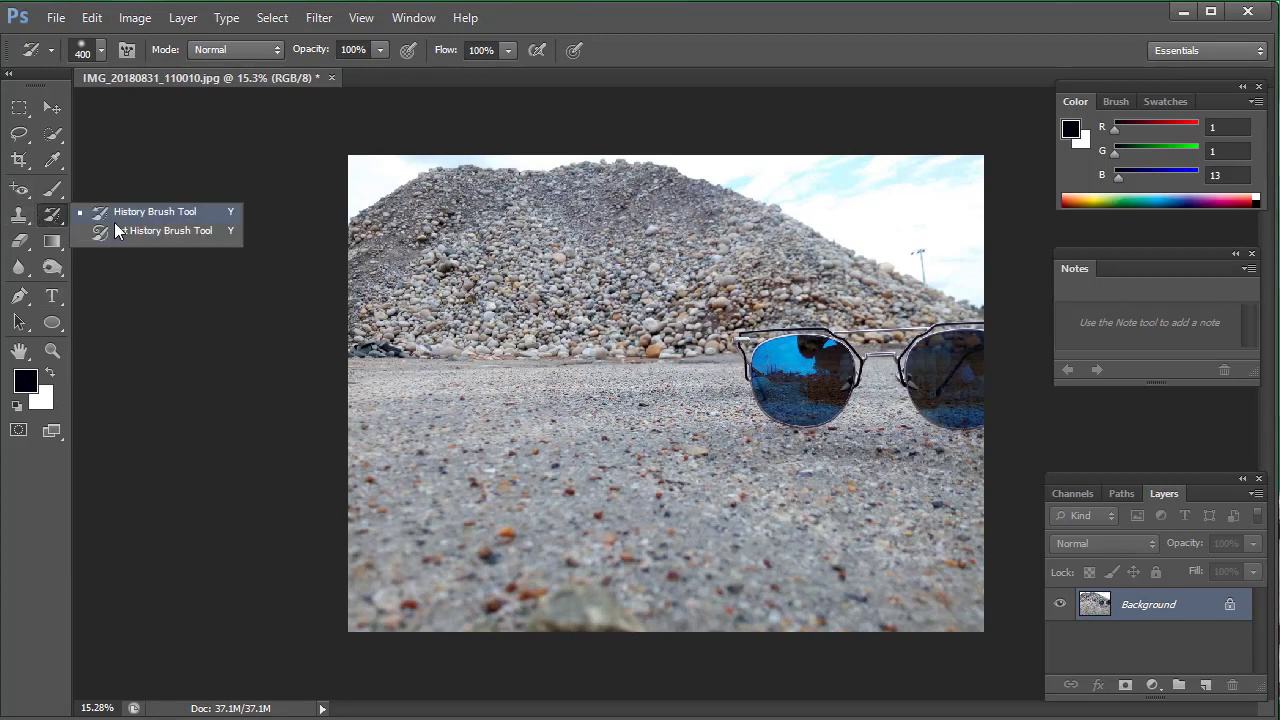
pyautogui.click(114, 214)
pyautogui.rightClick(51, 215)
pyautogui.click(110, 236)
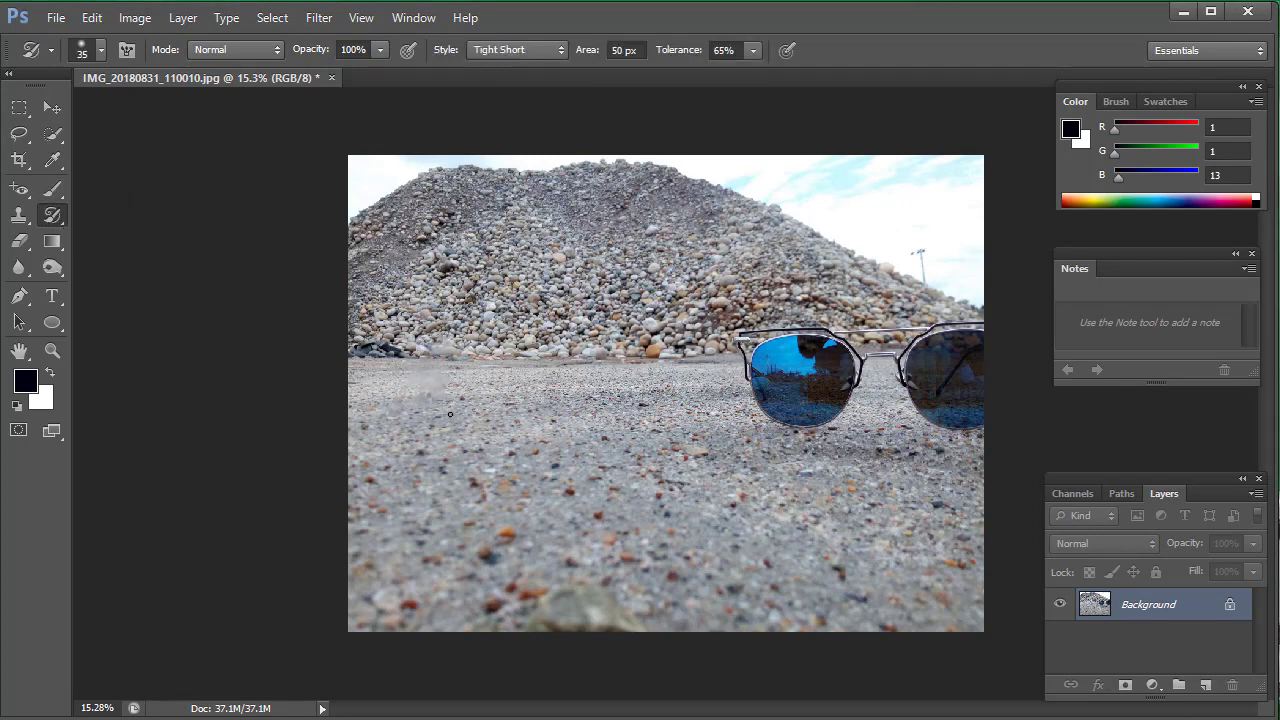
pyautogui.press(']')
pyautogui.press(']')
pyautogui.press(']')
pyautogui.moveTo(457, 414); pyautogui.dragTo(600, 463)
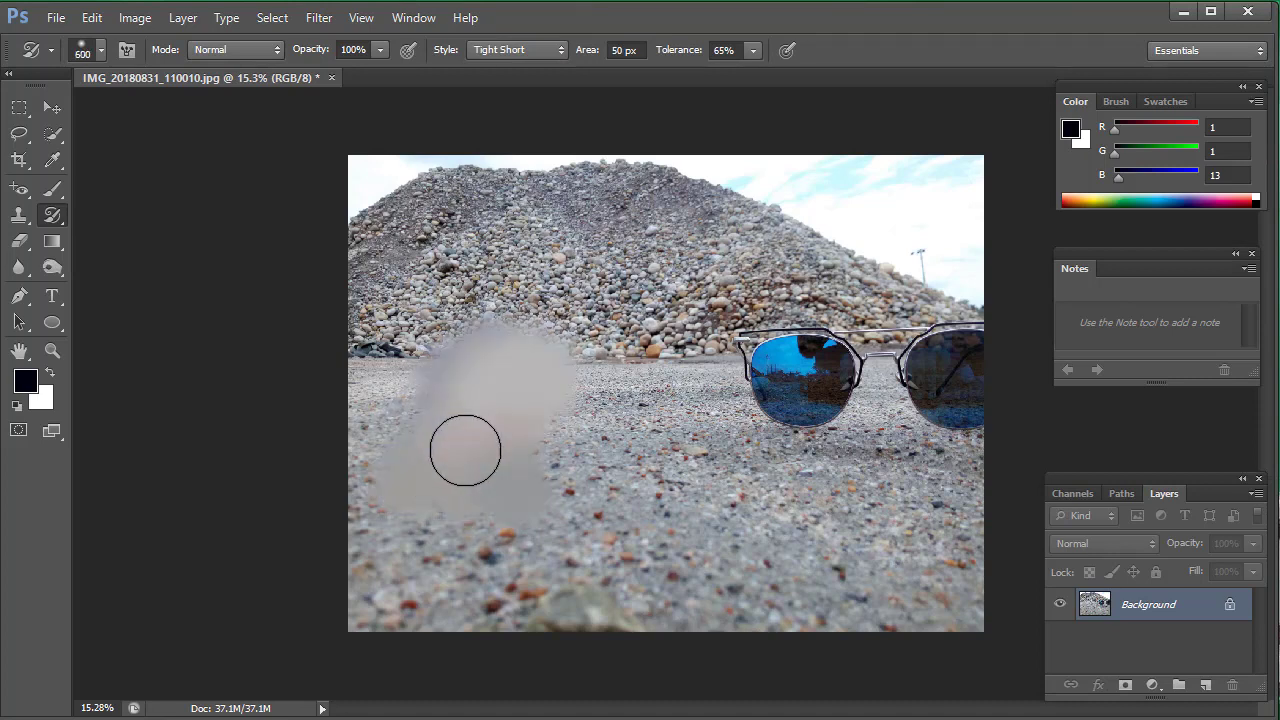
pyautogui.moveTo(510, 548)
pyautogui.mouseDown()
pyautogui.moveTo(509, 586)
pyautogui.moveTo(711, 586)
pyautogui.moveTo(860, 520)
pyautogui.moveTo(920, 580)
pyautogui.mouseUp()
# At 26% opacity, smear painterly strokes over the sunglasses, pebble pile and sky
pyautogui.click(380, 50)
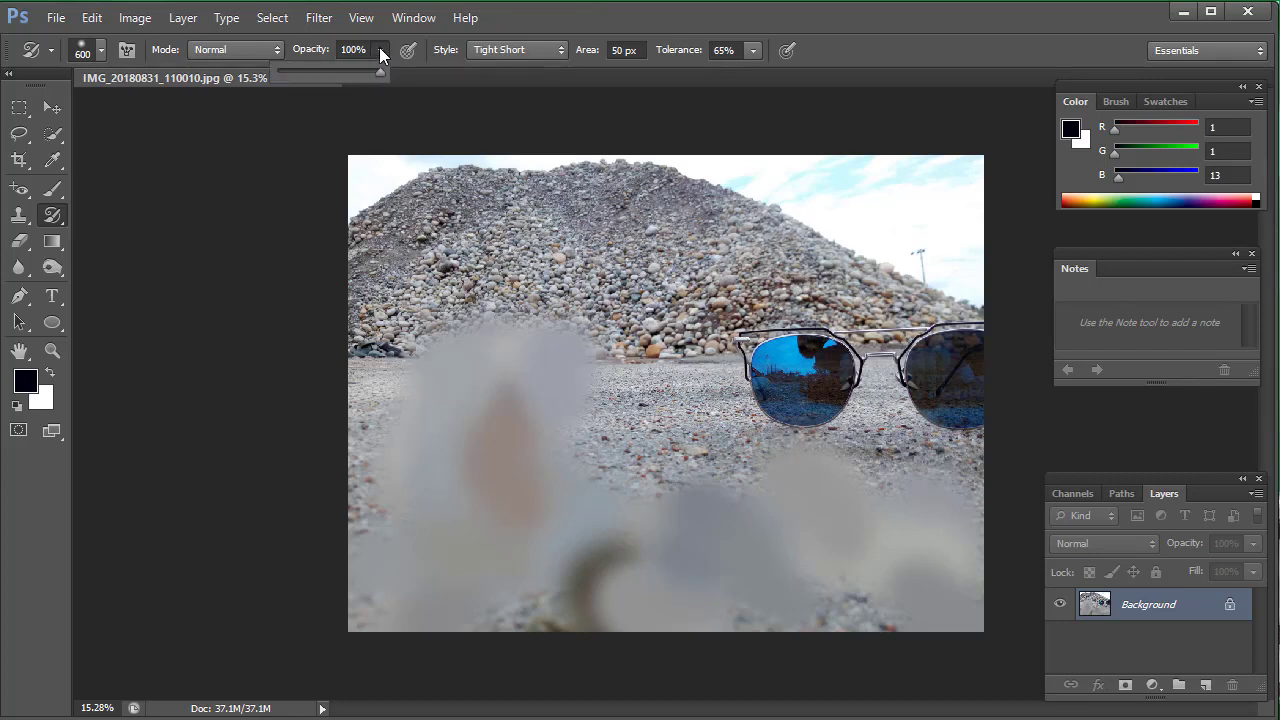
pyautogui.moveTo(294, 76); pyautogui.dragTo(304, 76)
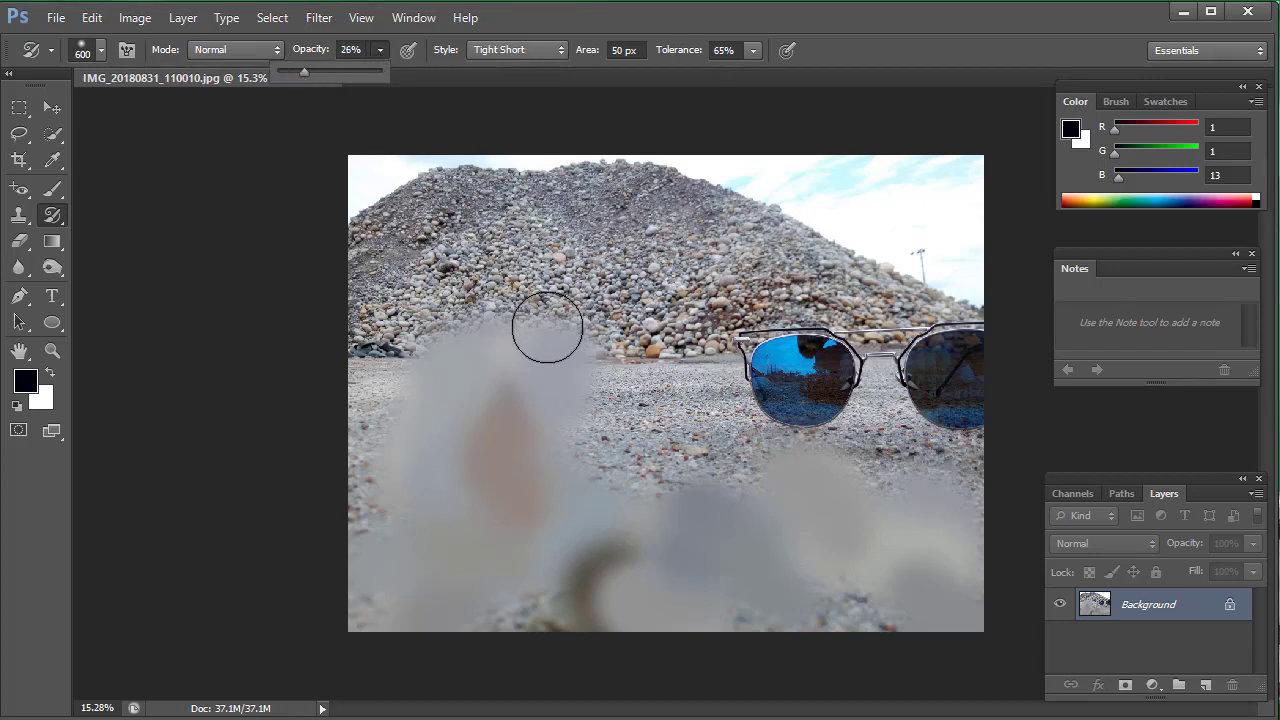
pyautogui.moveTo(680, 456)
pyautogui.mouseDown()
pyautogui.moveTo(629, 471)
pyautogui.moveTo(900, 385)
pyautogui.moveTo(949, 419)
pyautogui.moveTo(871, 280)
pyautogui.moveTo(680, 343)
pyautogui.moveTo(600, 263)
pyautogui.moveTo(567, 186)
pyautogui.moveTo(391, 274)
pyautogui.moveTo(383, 251)
pyautogui.moveTo(377, 594)
pyautogui.mouseUp()
pyautogui.moveTo(498, 195)
pyautogui.mouseDown()
pyautogui.moveTo(486, 306)
pyautogui.moveTo(660, 249)
pyautogui.moveTo(731, 309)
pyautogui.moveTo(558, 538)
pyautogui.mouseUp()
pyautogui.moveTo(614, 603); pyautogui.dragTo(569, 611)
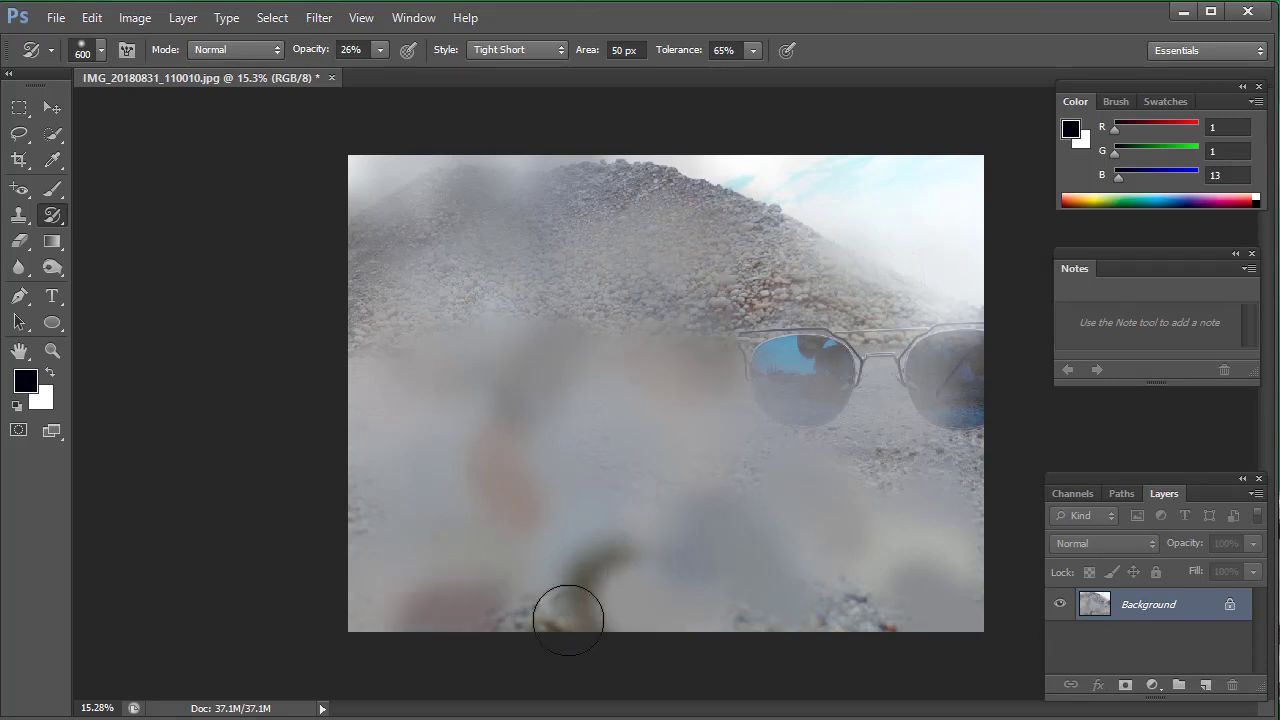
pyautogui.moveTo(899, 440)
pyautogui.mouseDown()
pyautogui.moveTo(877, 234)
pyautogui.moveTo(651, 371)
pyautogui.moveTo(757, 177)
pyautogui.moveTo(234, 208)
pyautogui.mouseUp()
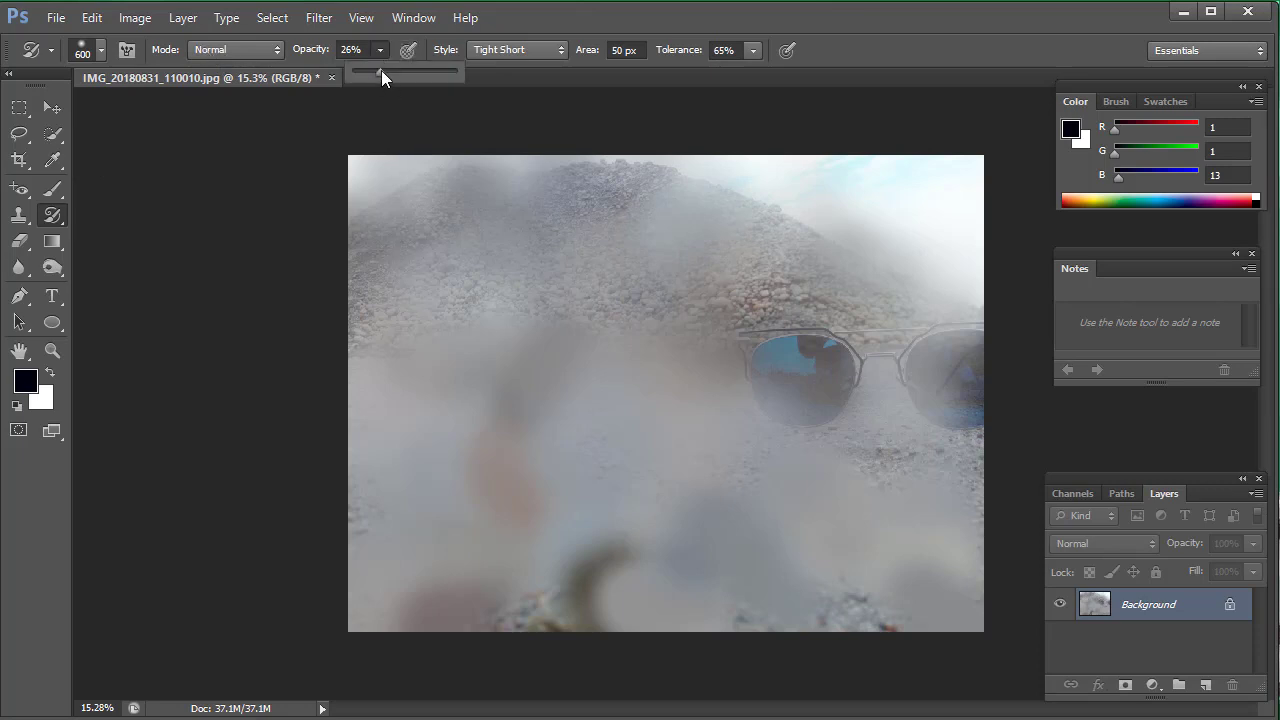
pyautogui.moveTo(792, 273)
pyautogui.mouseDown()
pyautogui.moveTo(783, 197)
pyautogui.moveTo(480, 371)
pyautogui.moveTo(520, 186)
pyautogui.moveTo(630, 335)
pyautogui.moveTo(634, 209)
pyautogui.moveTo(754, 286)
pyautogui.moveTo(789, 409)
pyautogui.moveTo(929, 378)
pyautogui.moveTo(857, 557)
pyautogui.moveTo(617, 420)
pyautogui.moveTo(480, 306)
pyautogui.moveTo(625, 588)
pyautogui.moveTo(549, 480)
pyautogui.moveTo(803, 283)
pyautogui.moveTo(792, 357)
pyautogui.moveTo(420, 283)
pyautogui.moveTo(354, 306)
pyautogui.moveTo(430, 215)
pyautogui.moveTo(460, 238)
pyautogui.moveTo(709, 266)
pyautogui.moveTo(923, 194)
pyautogui.moveTo(989, 329)
pyautogui.moveTo(924, 506)
pyautogui.moveTo(634, 597)
pyautogui.moveTo(497, 611)
pyautogui.moveTo(566, 606)
pyautogui.moveTo(722, 287)
pyautogui.moveTo(614, 389)
pyautogui.moveTo(740, 266)
pyautogui.moveTo(643, 294)
pyautogui.moveTo(706, 466)
pyautogui.moveTo(809, 409)
pyautogui.mouseUp()
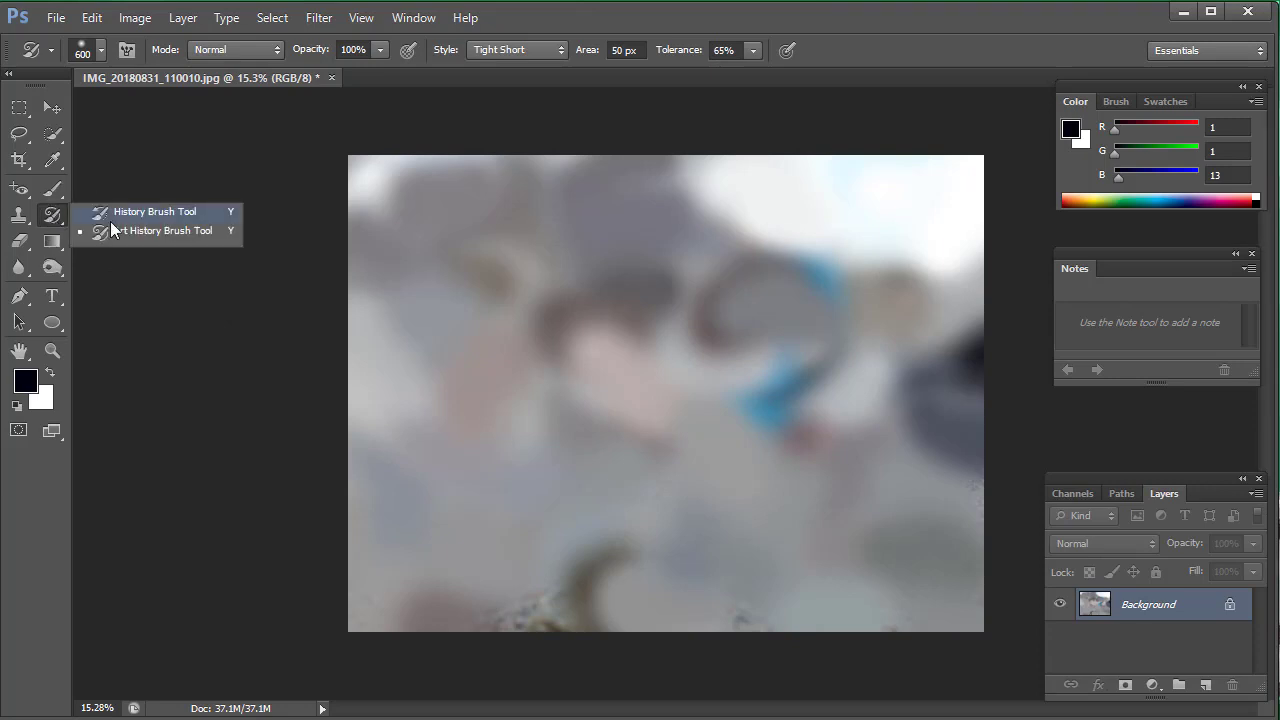
# Paint over the whole canvas with the size-400 History Brush to bring back the sharp rocks and sunglasses
pyautogui.moveTo(53, 220); pyautogui.dragTo(125, 212)
pyautogui.moveTo(342, 166); pyautogui.dragTo(277, 491)
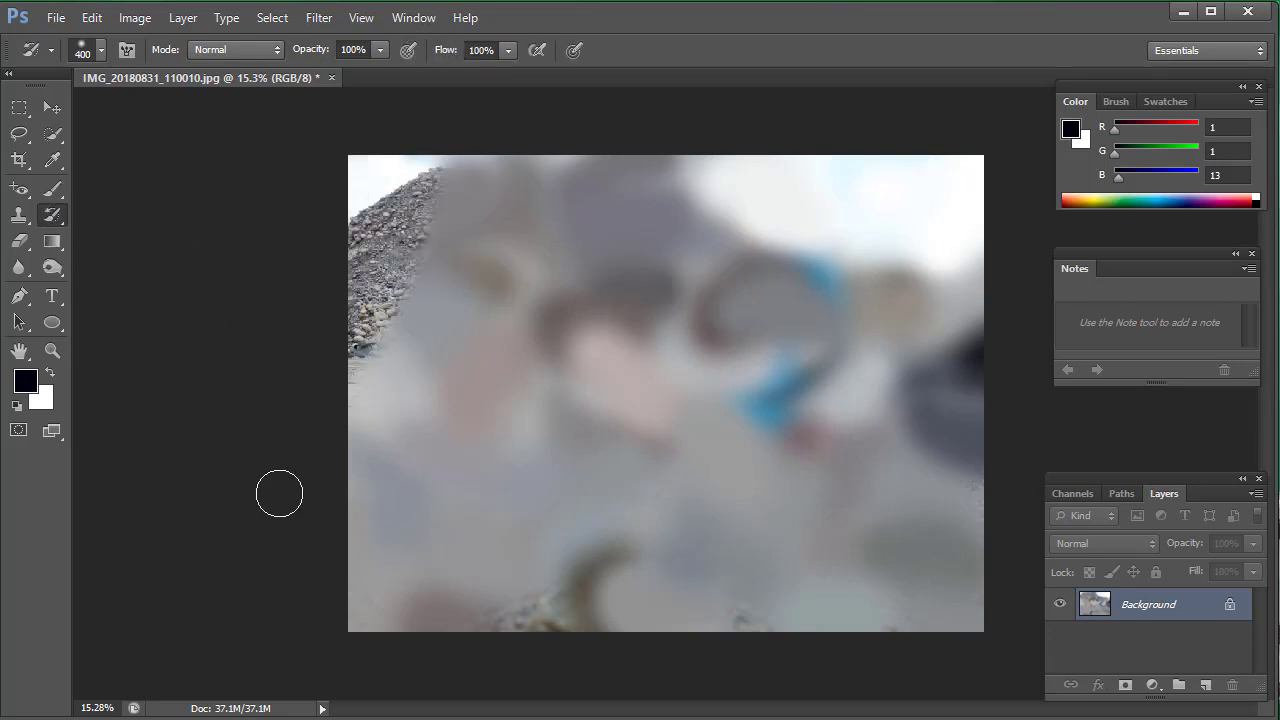
pyautogui.moveTo(497, 134); pyautogui.dragTo(293, 474)
pyautogui.moveTo(597, 114); pyautogui.dragTo(316, 587)
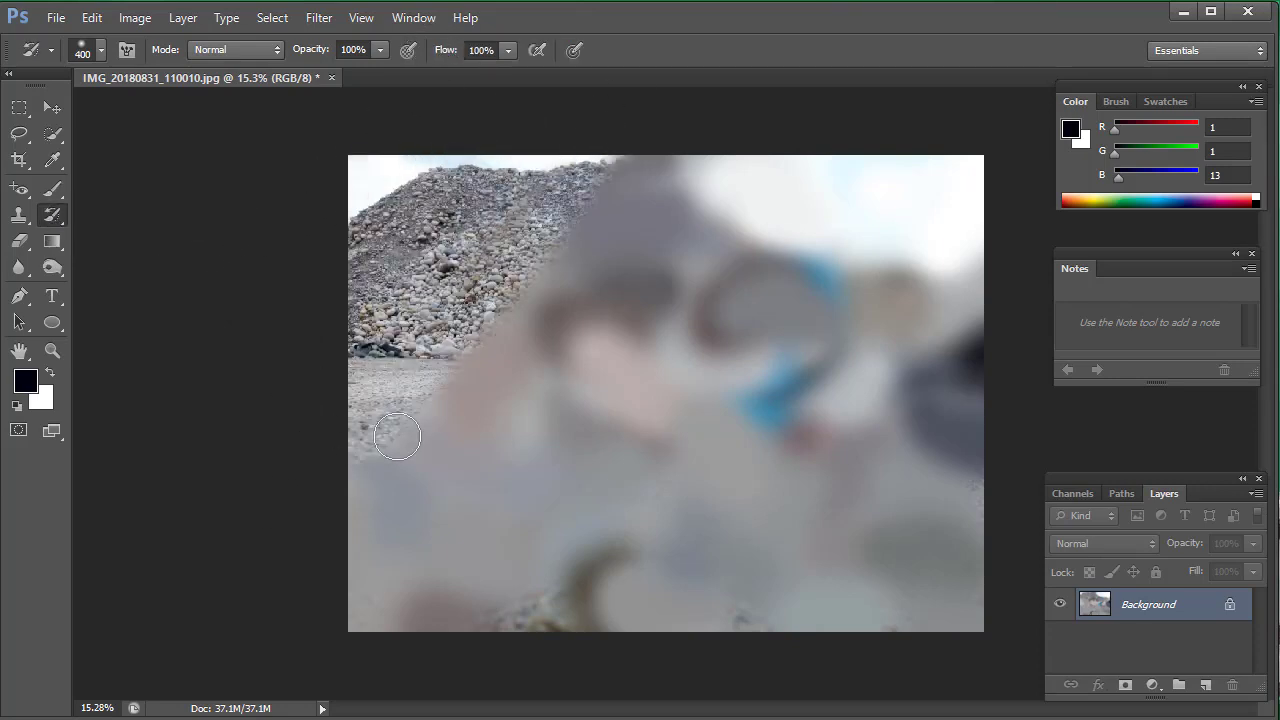
pyautogui.moveTo(680, 175); pyautogui.dragTo(470, 500)
pyautogui.moveTo(615, 195); pyautogui.dragTo(470, 500)
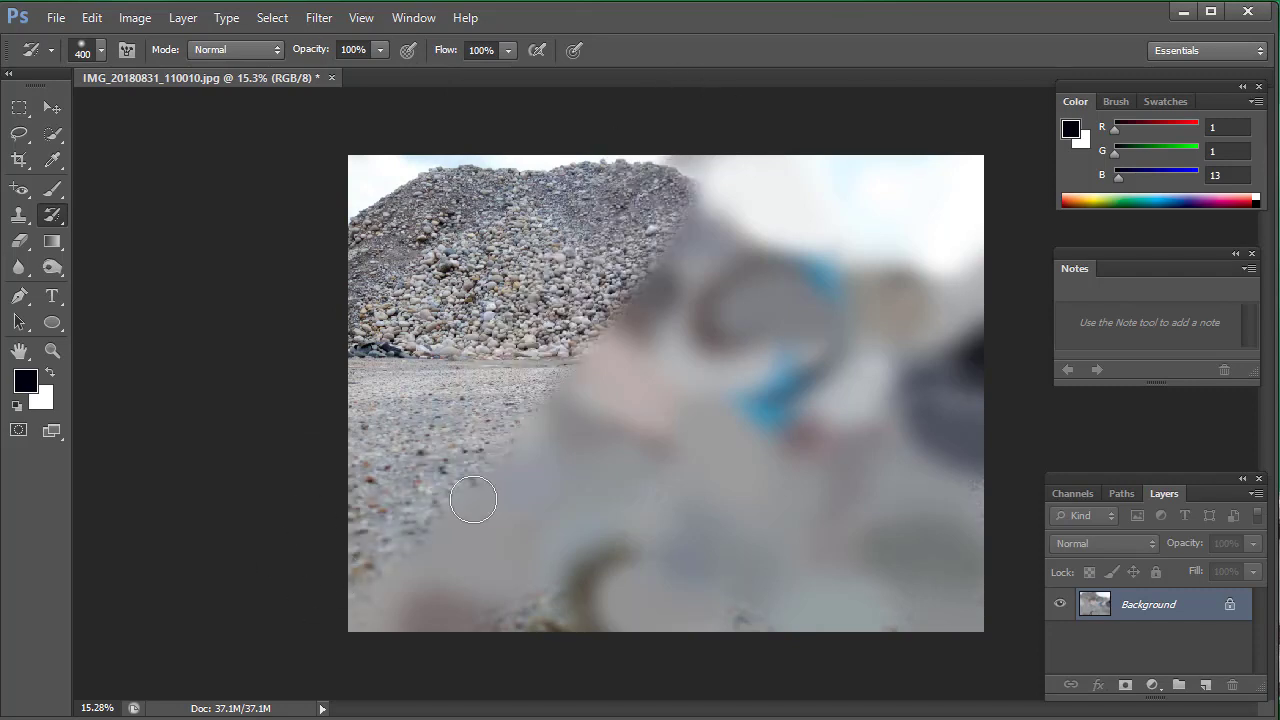
pyautogui.moveTo(690, 170); pyautogui.dragTo(420, 595)
pyautogui.moveTo(600, 440)
pyautogui.mouseDown()
pyautogui.moveTo(480, 666)
pyautogui.moveTo(563, 694)
pyautogui.moveTo(783, 694)
pyautogui.moveTo(870, 530)
pyautogui.mouseUp()
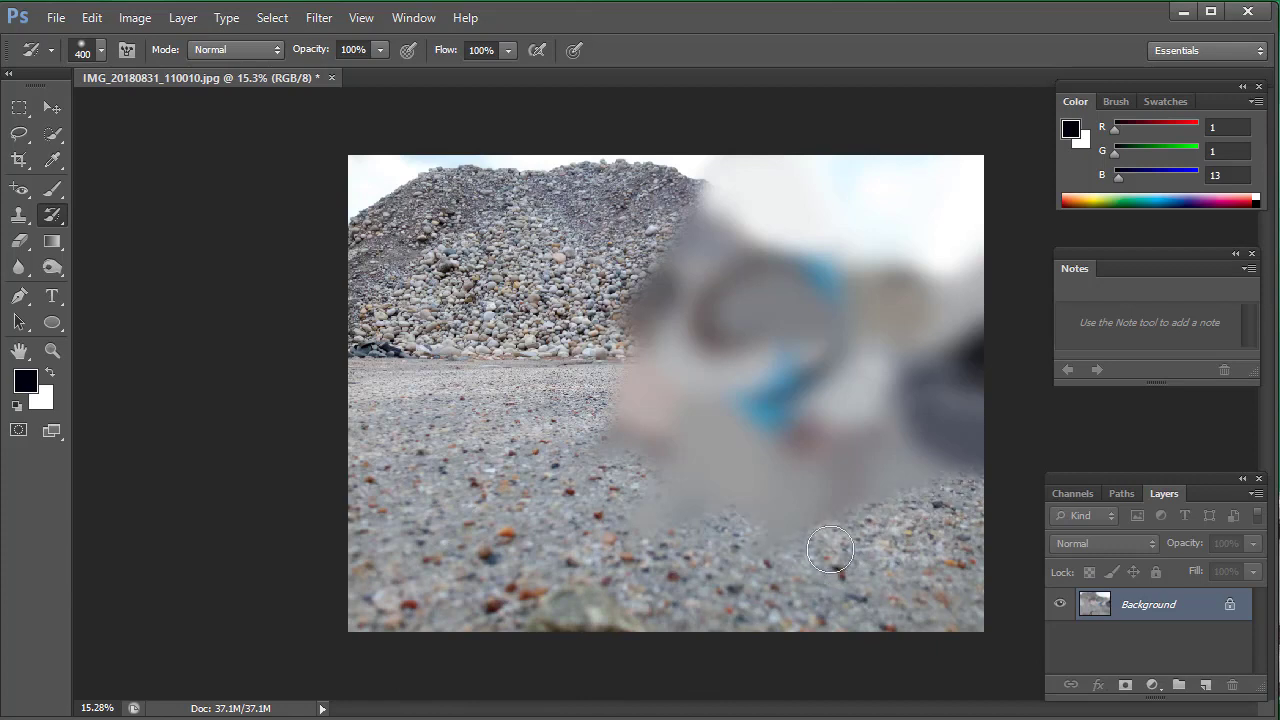
pyautogui.moveTo(973, 410)
pyautogui.mouseDown()
pyautogui.moveTo(800, 500)
pyautogui.moveTo(690, 480)
pyautogui.moveTo(830, 420)
pyautogui.mouseUp()
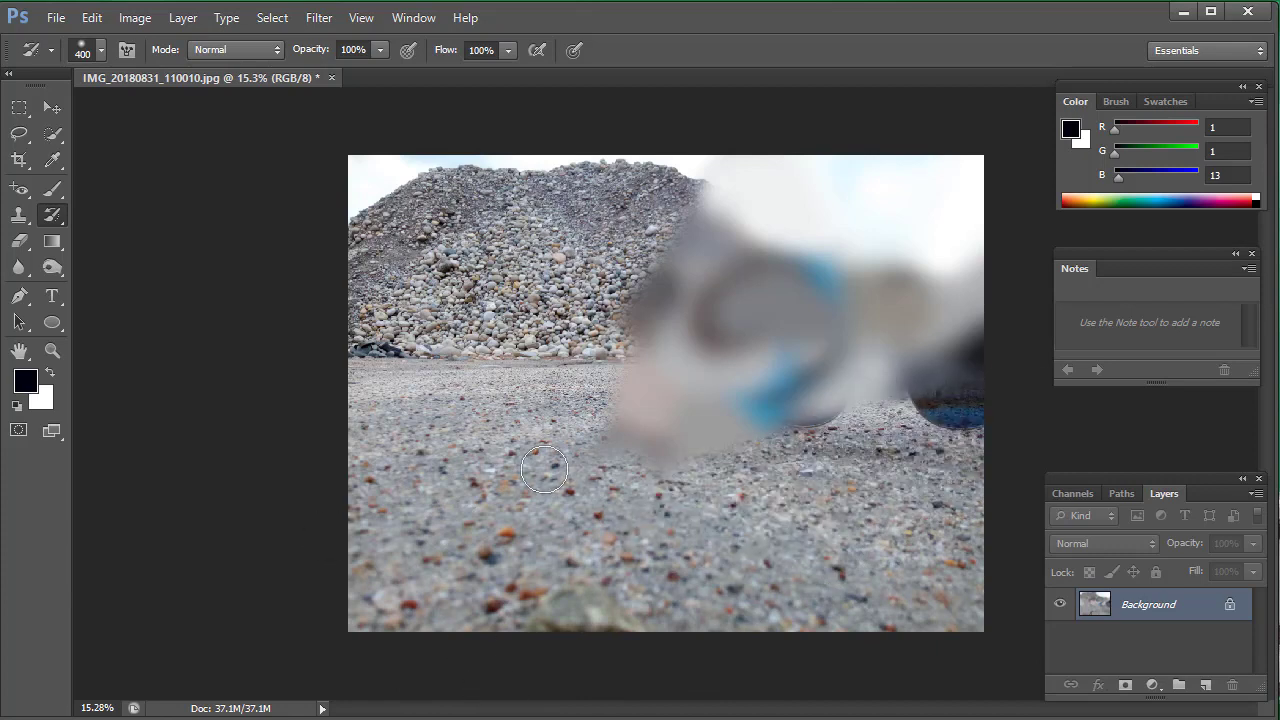
pyautogui.moveTo(544, 470)
pyautogui.mouseDown()
pyautogui.moveTo(879, 311)
pyautogui.moveTo(749, 286)
pyautogui.moveTo(562, 348)
pyautogui.moveTo(690, 270)
pyautogui.moveTo(757, 200)
pyautogui.moveTo(669, 149)
pyautogui.mouseUp()
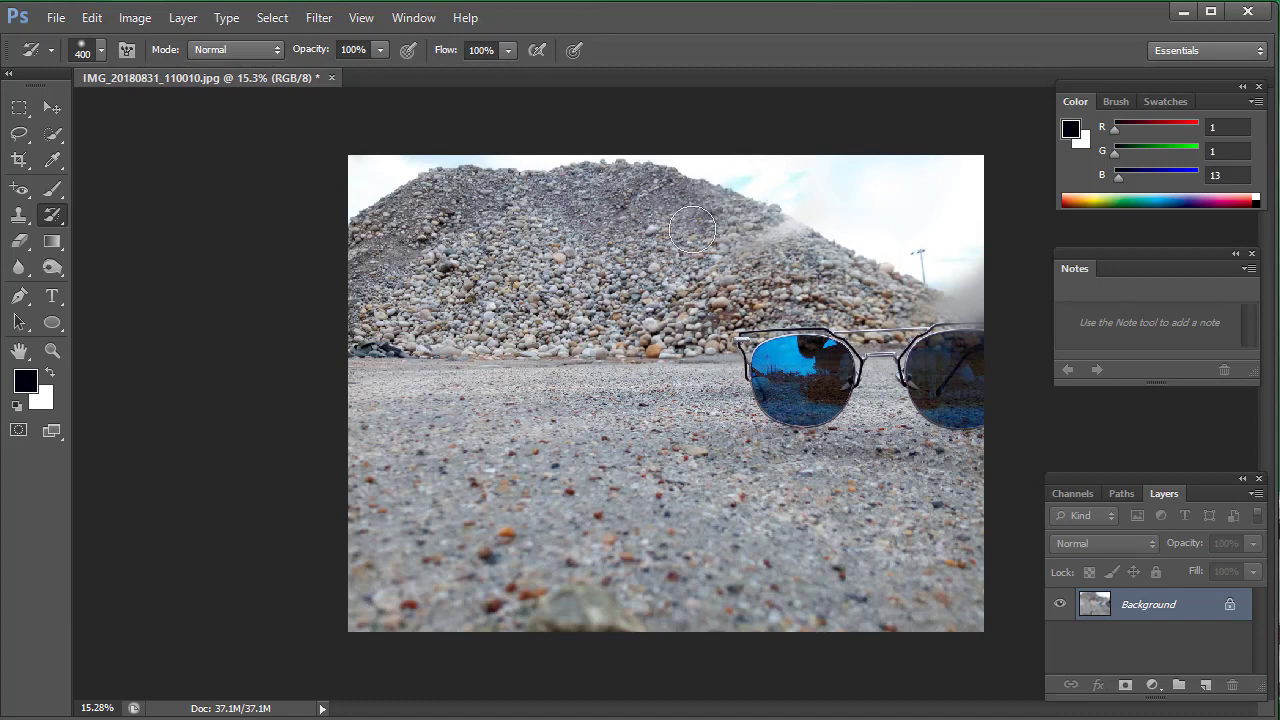
pyautogui.moveTo(692, 230)
pyautogui.mouseDown()
pyautogui.moveTo(740, 200)
pyautogui.moveTo(946, 189)
pyautogui.moveTo(945, 360)
pyautogui.mouseUp()
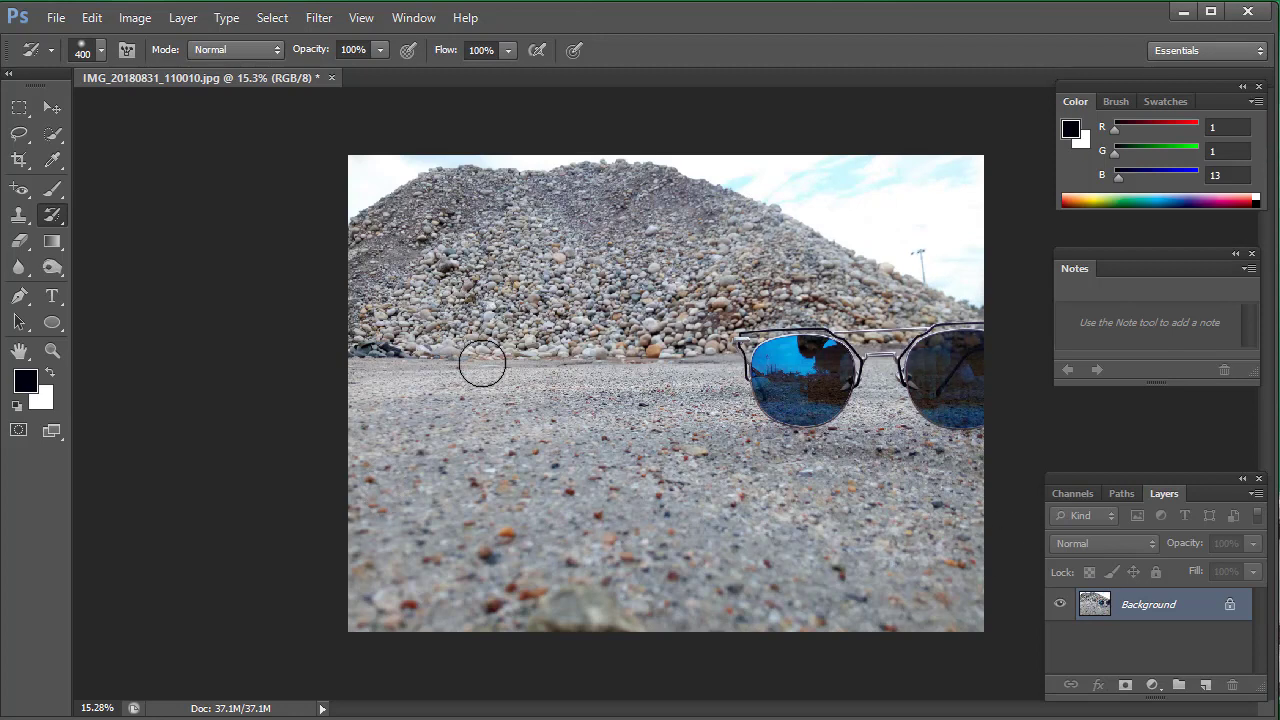
# Duplicate the Background layer, hide the original, and erase parts of the copy to transparency
pyautogui.click(8, 243)
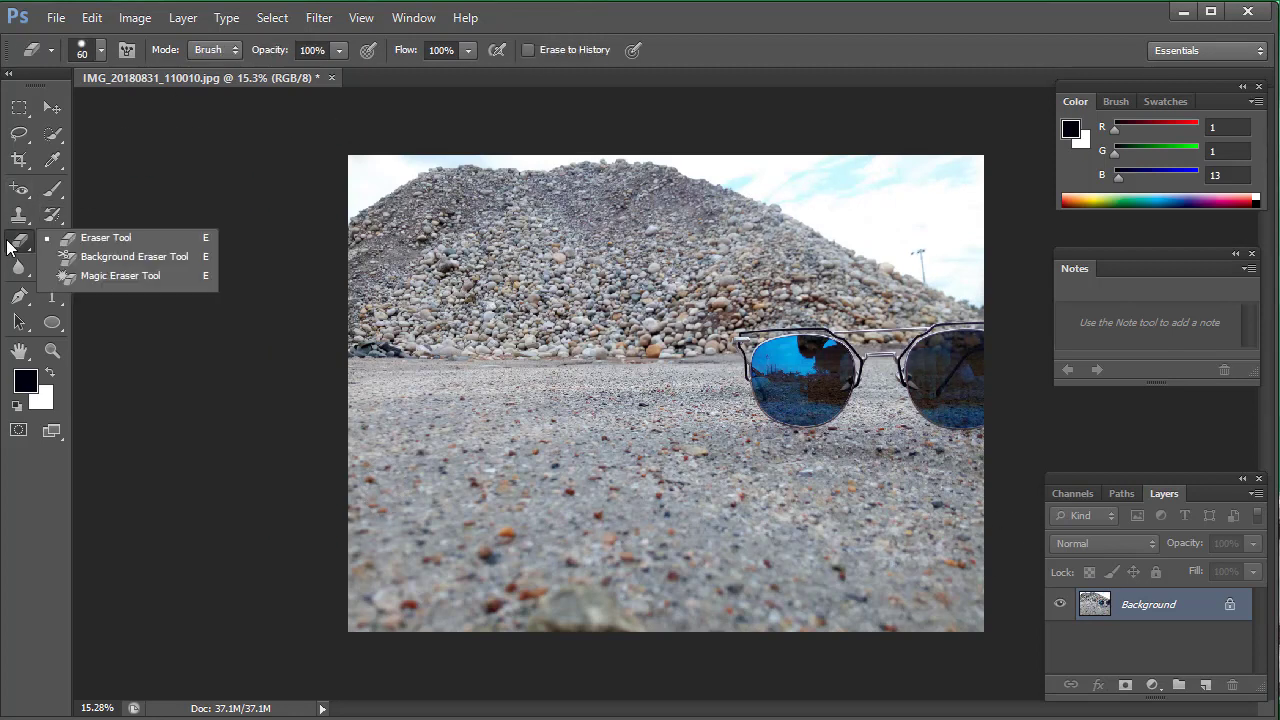
pyautogui.click(136, 244)
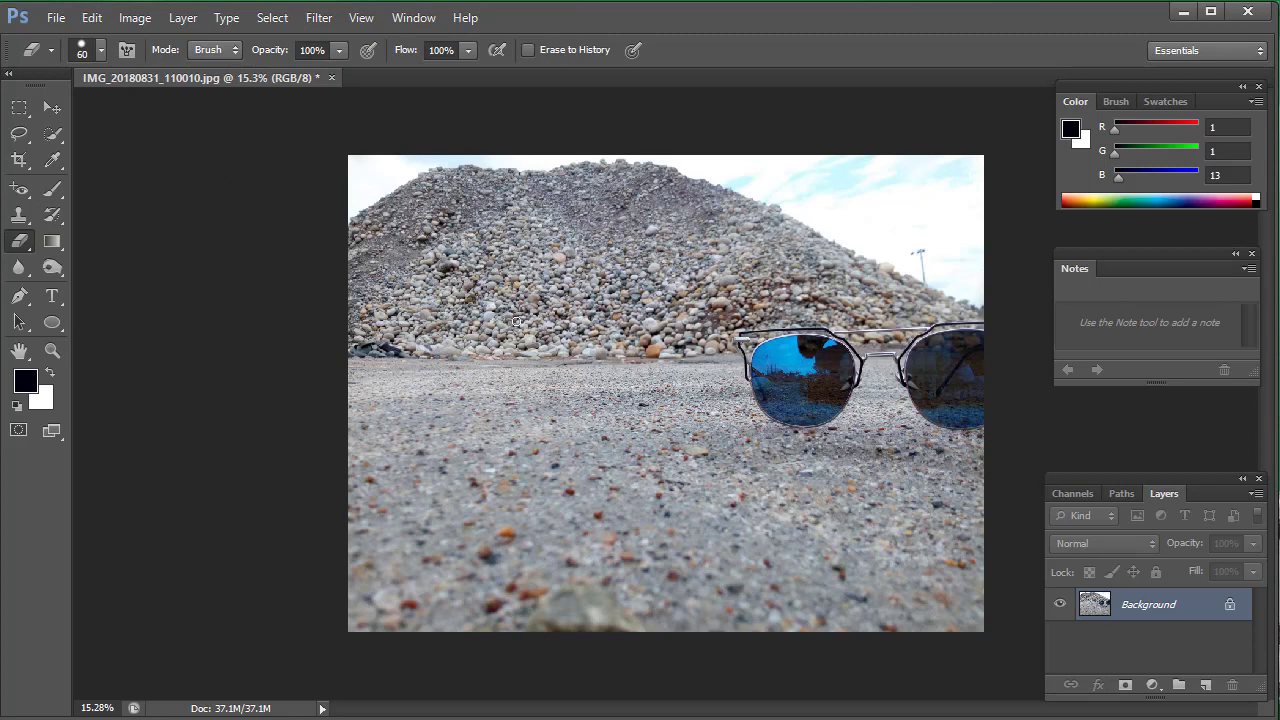
pyautogui.moveTo(1157, 611); pyautogui.dragTo(1206, 685)
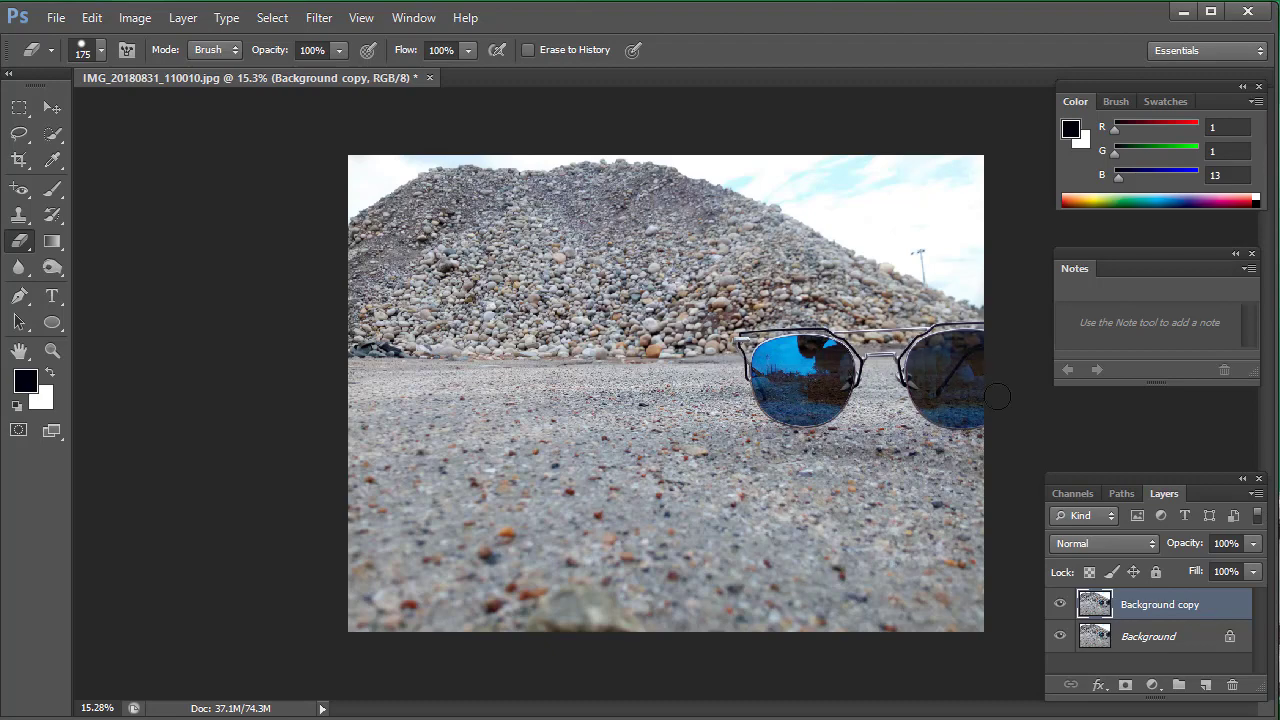
pyautogui.click(1059, 636)
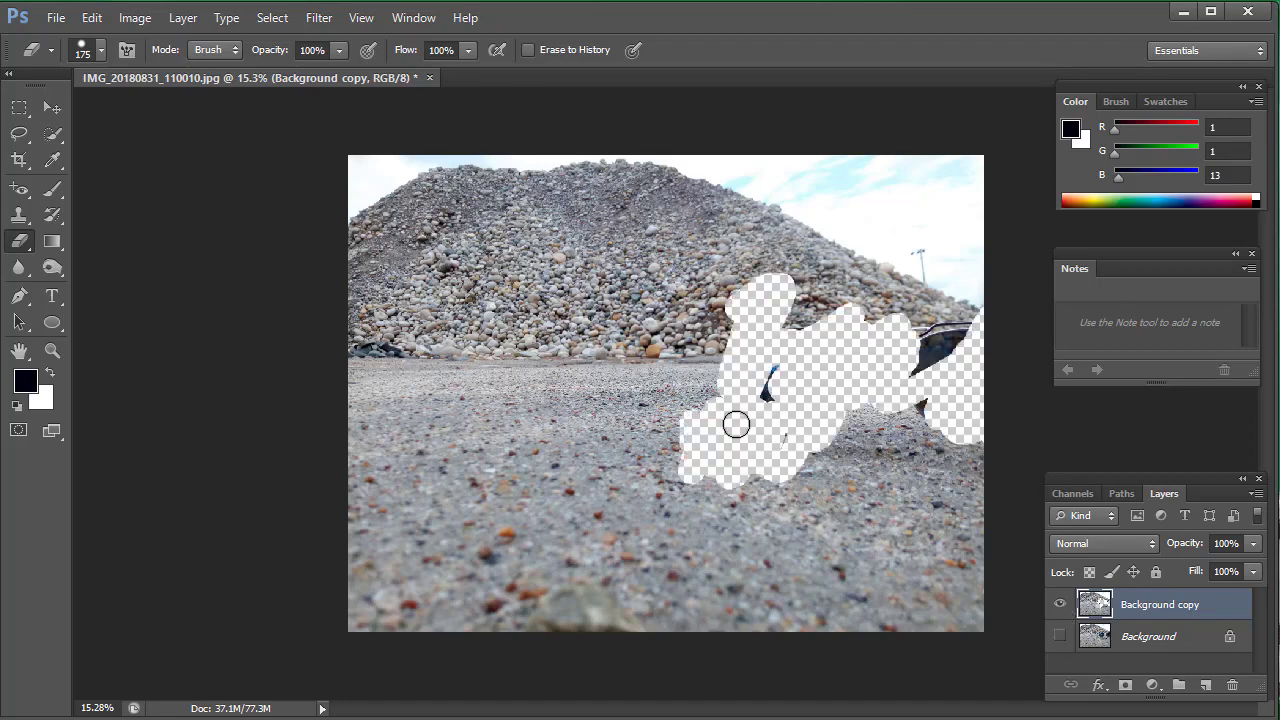
pyautogui.moveTo(736, 424); pyautogui.dragTo(833, 341)
pyautogui.moveTo(923, 338)
pyautogui.mouseDown()
pyautogui.moveTo(906, 337)
pyautogui.moveTo(848, 428)
pyautogui.moveTo(891, 460)
pyautogui.moveTo(851, 494)
pyautogui.moveTo(985, 490)
pyautogui.moveTo(993, 534)
pyautogui.moveTo(866, 508)
pyautogui.moveTo(771, 514)
pyautogui.moveTo(795, 473)
pyautogui.mouseUp()
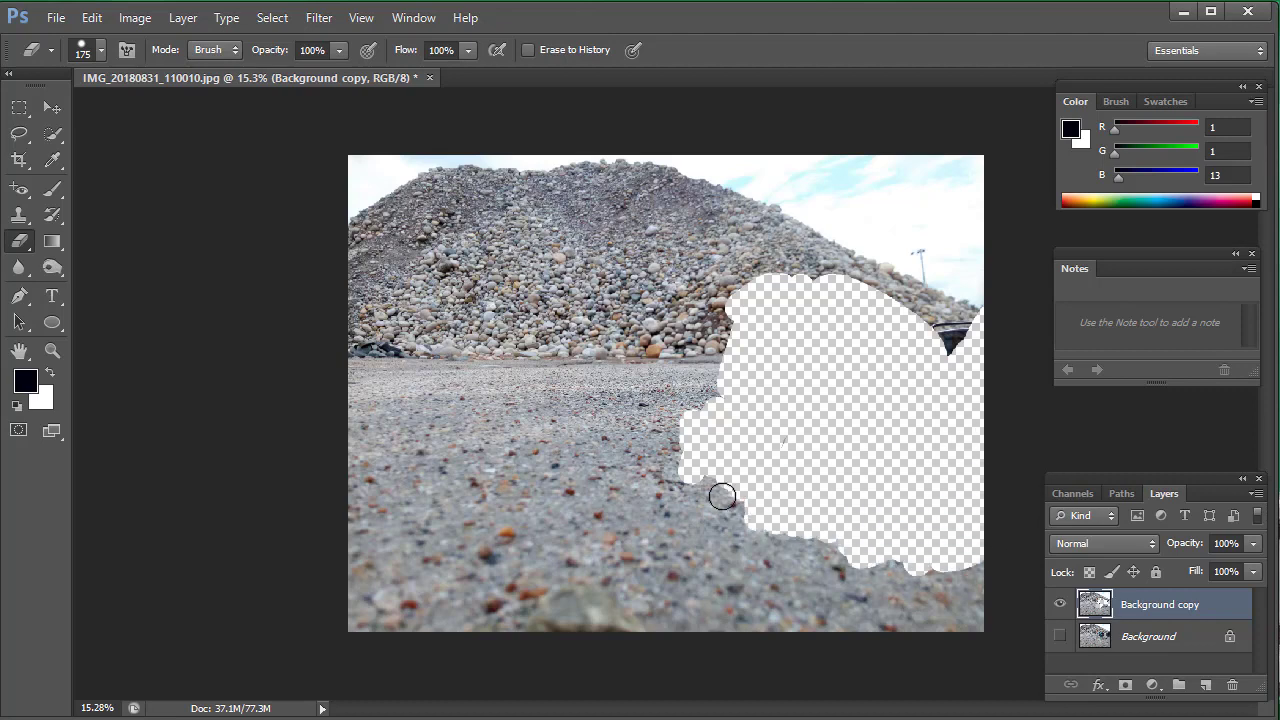
pyautogui.moveTo(722, 496)
pyautogui.mouseDown()
pyautogui.moveTo(634, 457)
pyautogui.moveTo(694, 417)
pyautogui.moveTo(317, 543)
pyautogui.moveTo(679, 375)
pyautogui.moveTo(429, 483)
pyautogui.moveTo(506, 391)
pyautogui.moveTo(834, 249)
pyautogui.moveTo(59, 530)
pyautogui.moveTo(797, 267)
pyautogui.moveTo(974, 174)
pyautogui.moveTo(666, 266)
pyautogui.moveTo(547, 266)
pyautogui.moveTo(450, 290)
pyautogui.moveTo(629, 245)
pyautogui.mouseUp()
pyautogui.moveTo(493, 256)
pyautogui.mouseDown()
pyautogui.moveTo(515, 221)
pyautogui.moveTo(385, 265)
pyautogui.moveTo(355, 250)
pyautogui.moveTo(447, 180)
pyautogui.moveTo(384, 192)
pyautogui.mouseUp()
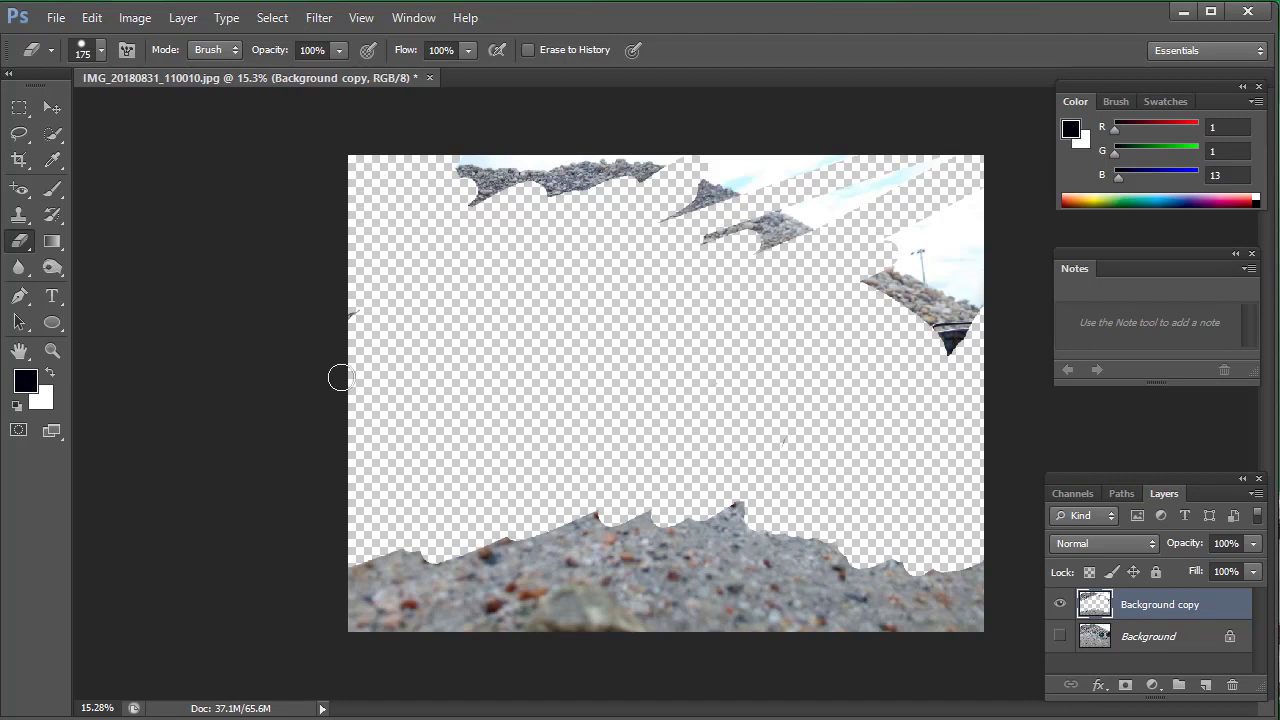
pyautogui.moveTo(397, 552)
pyautogui.mouseDown()
pyautogui.moveTo(396, 585)
pyautogui.moveTo(450, 605)
pyautogui.moveTo(515, 560)
pyautogui.mouseUp()
# Delete the erased layer copy, view the eraser tool variants, and close the photo
pyautogui.moveTo(1166, 605)
pyautogui.mouseDown()
pyautogui.moveTo(1225, 705)
pyautogui.moveTo(1231, 686)
pyautogui.mouseUp()
pyautogui.click(1060, 605)
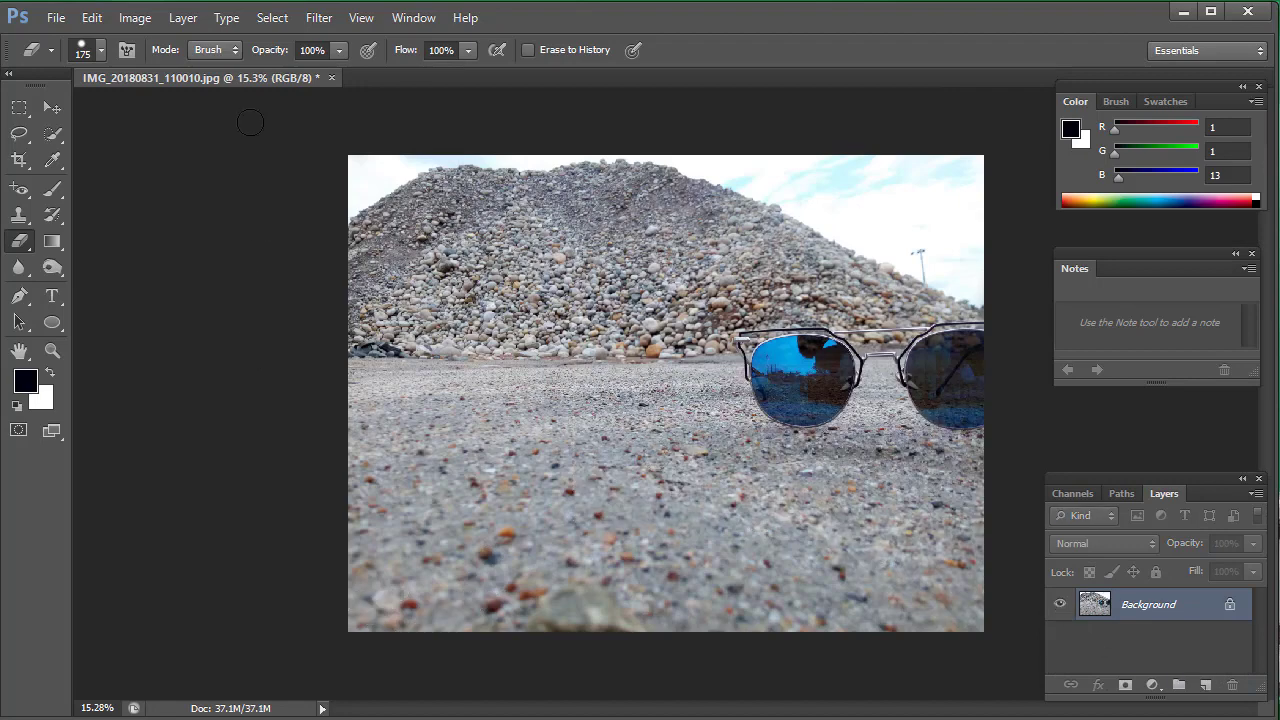
pyautogui.rightClick(18, 248)
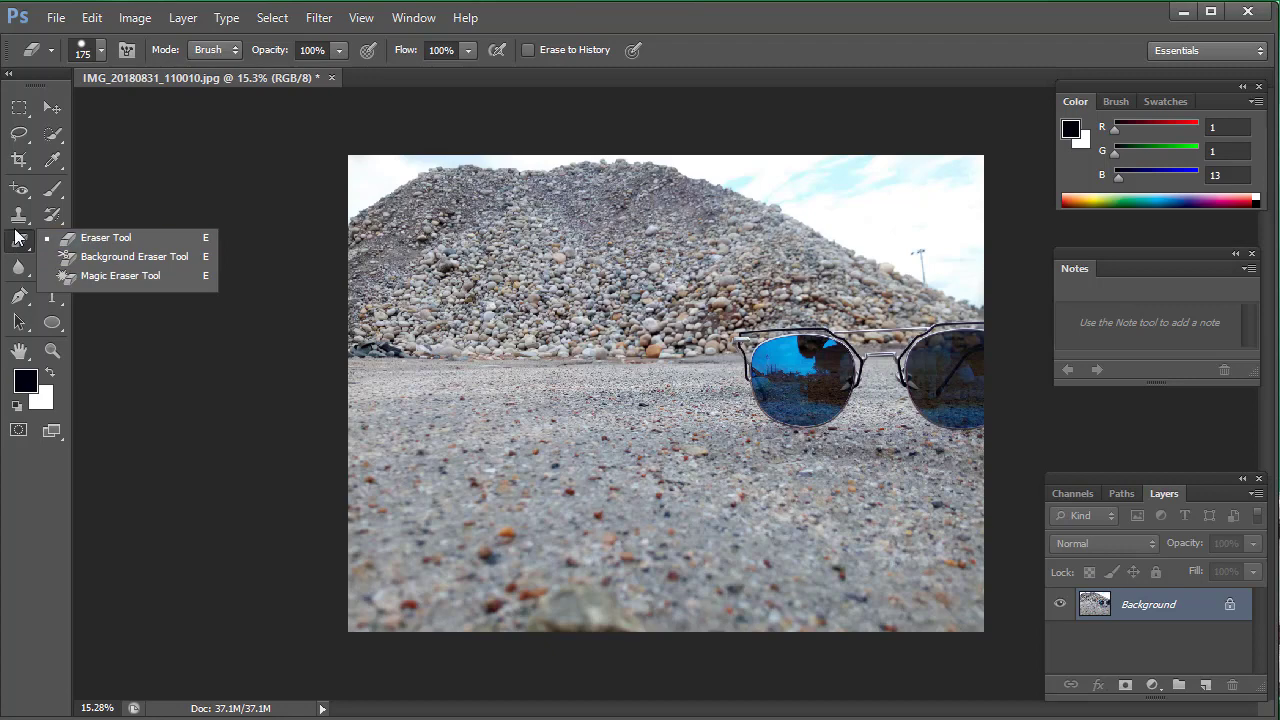
pyautogui.click(100, 237)
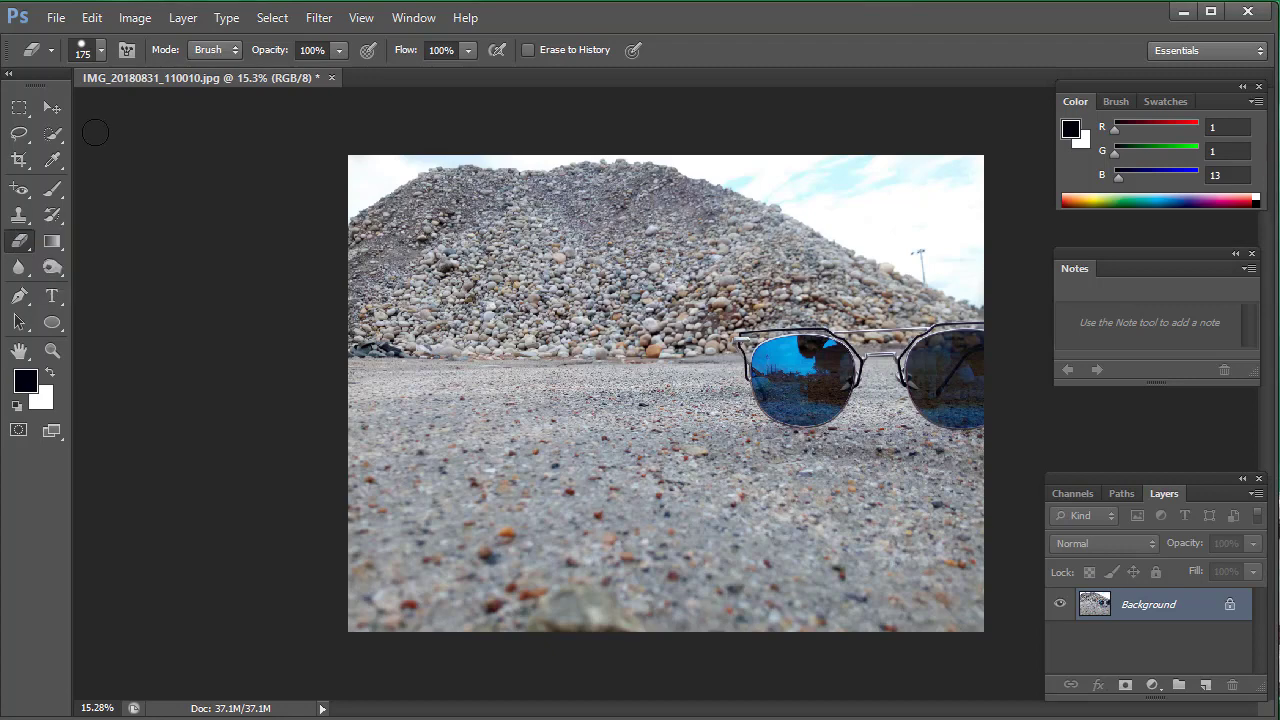
pyautogui.click(331, 77)
# Discard the changes and open val-westover-professional-retouching-services.jpg
pyautogui.click(613, 296)
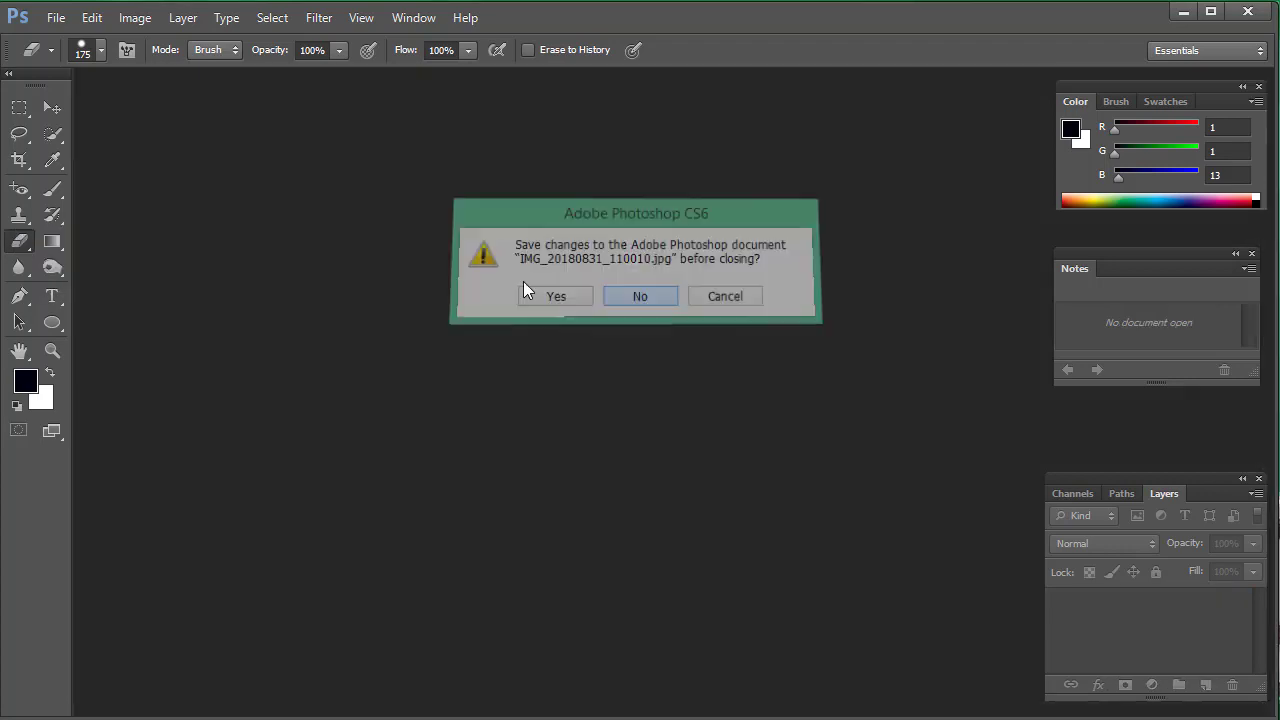
pyautogui.doubleClick(283, 237)
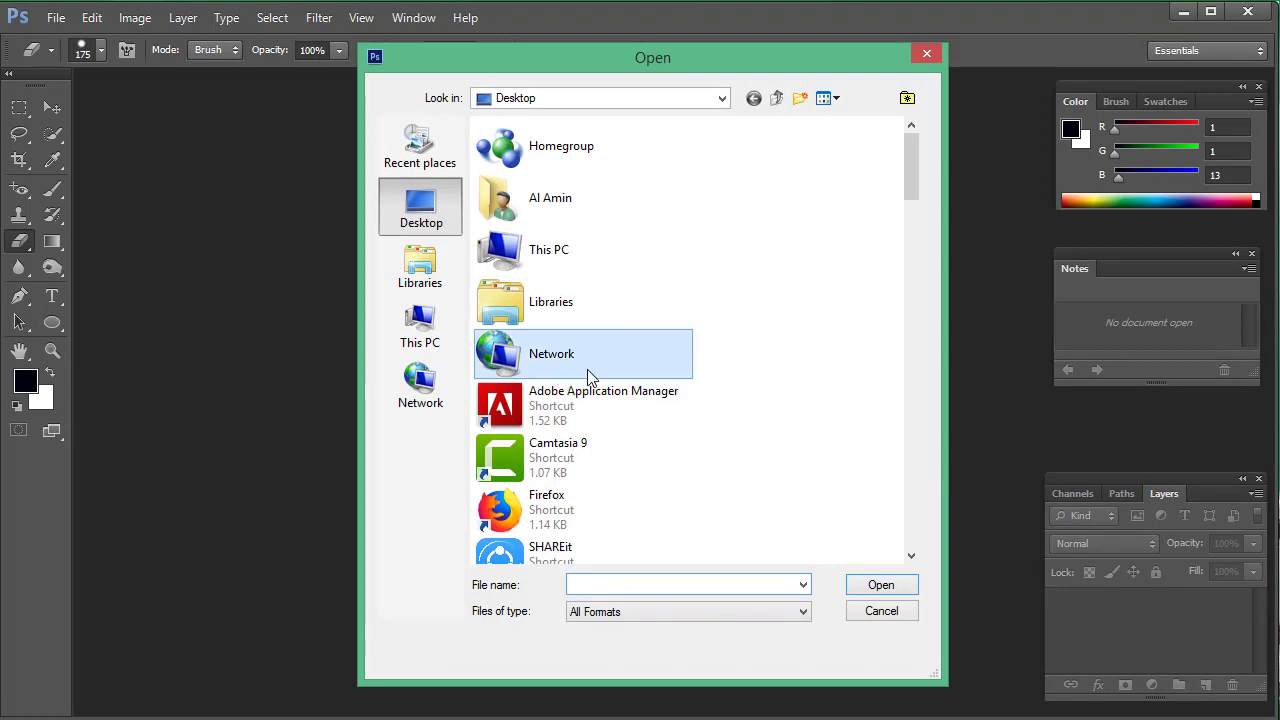
pyautogui.click(534, 443)
pyautogui.scroll(-3, 534, 443)
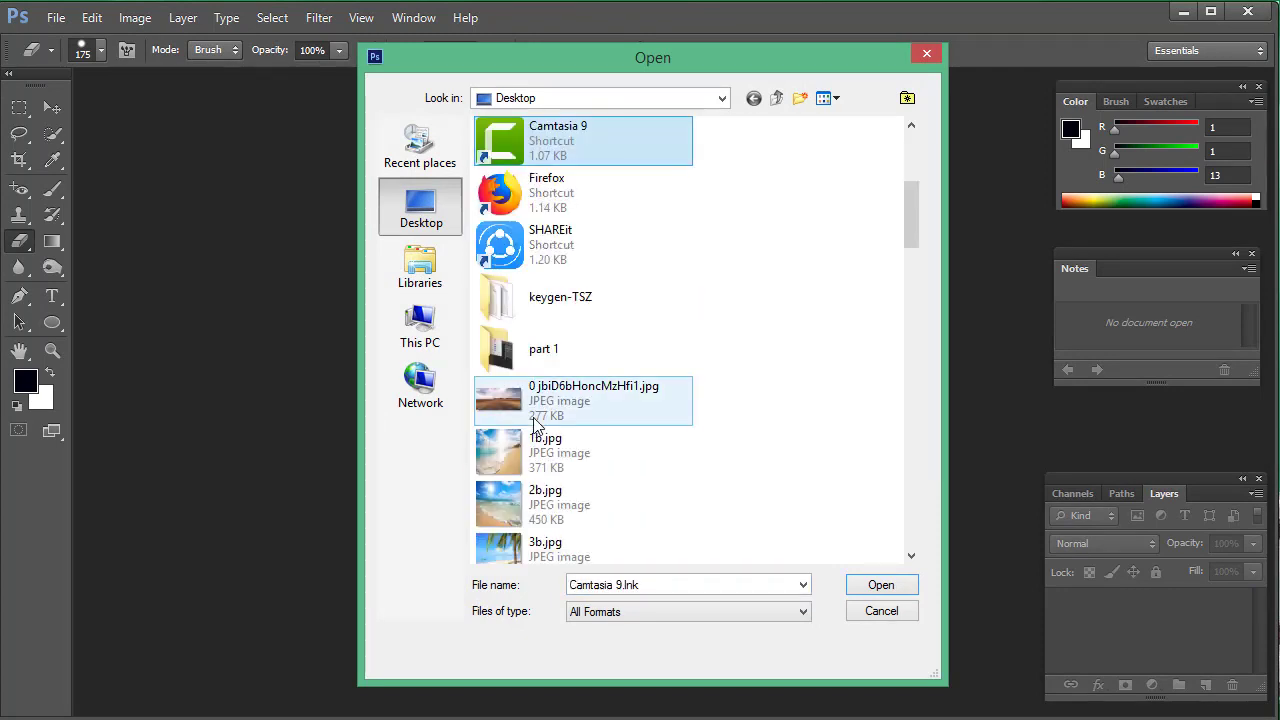
pyautogui.scroll(-3, 534, 424)
pyautogui.scroll(-3, 525, 483)
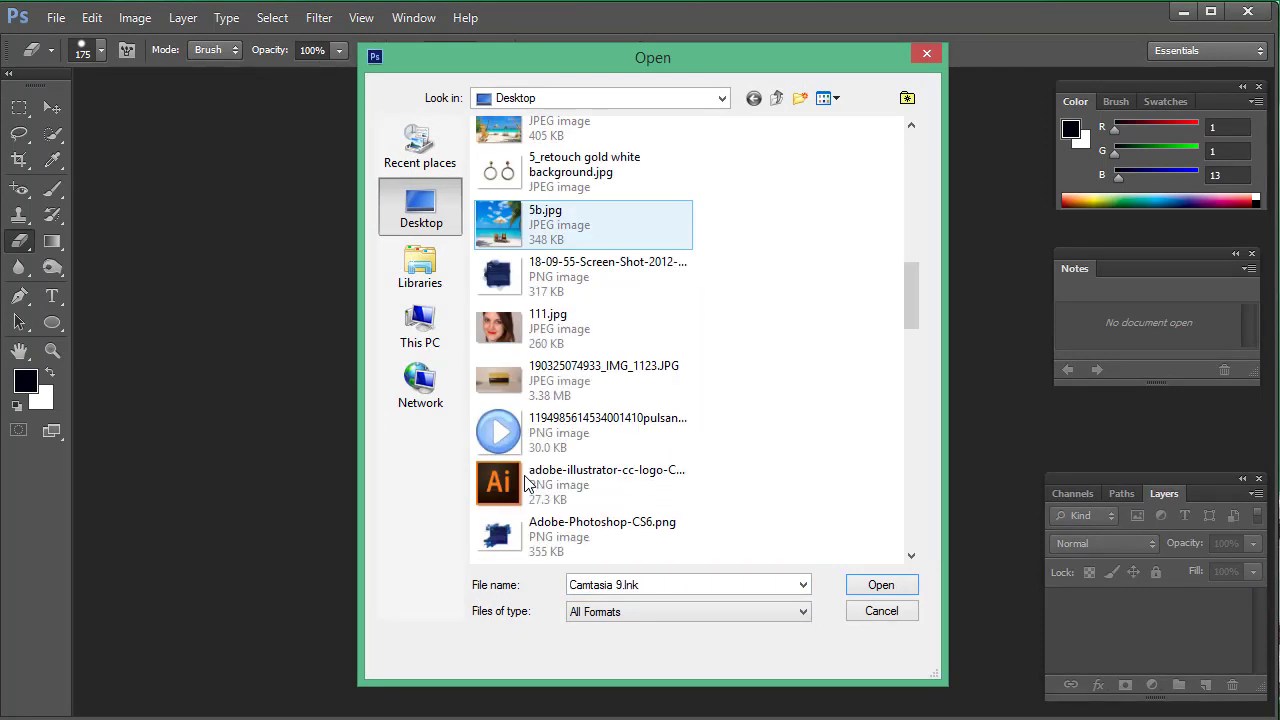
pyautogui.scroll(-3, 525, 483)
pyautogui.scroll(-2, 560, 445)
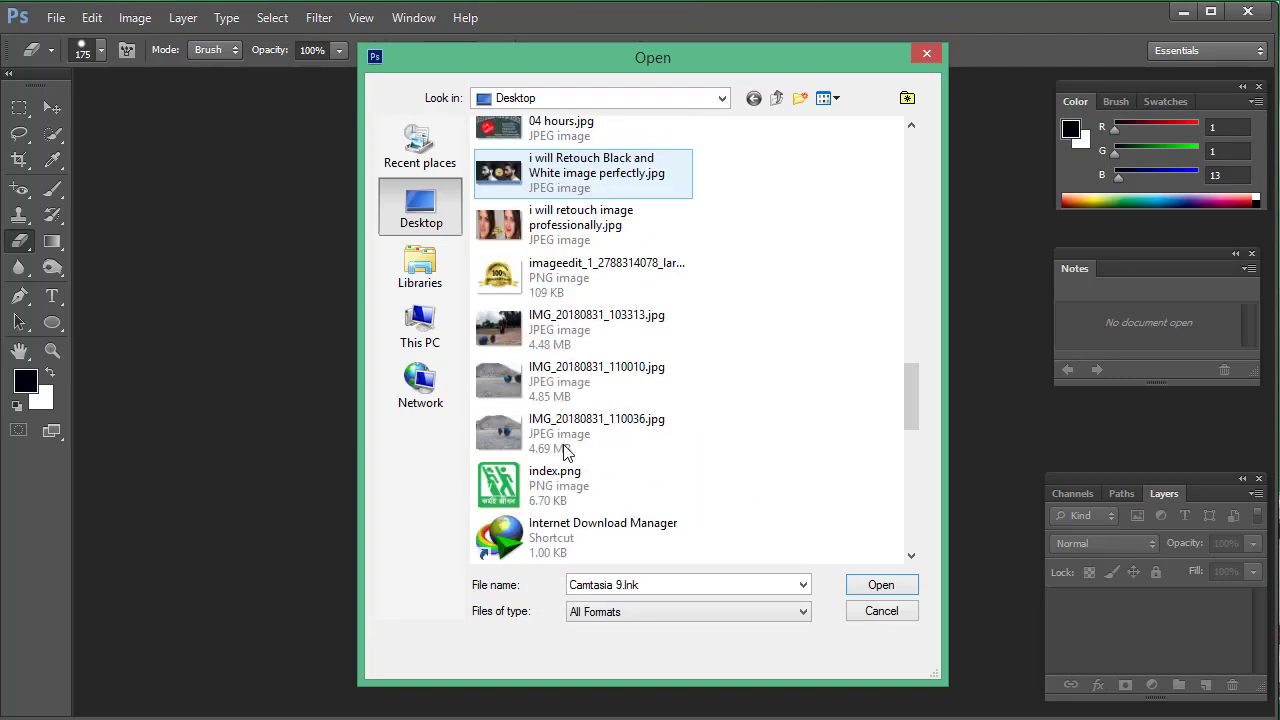
pyautogui.scroll(-3, 586, 374)
pyautogui.scroll(-2, 571, 449)
pyautogui.scroll(-3, 563, 350)
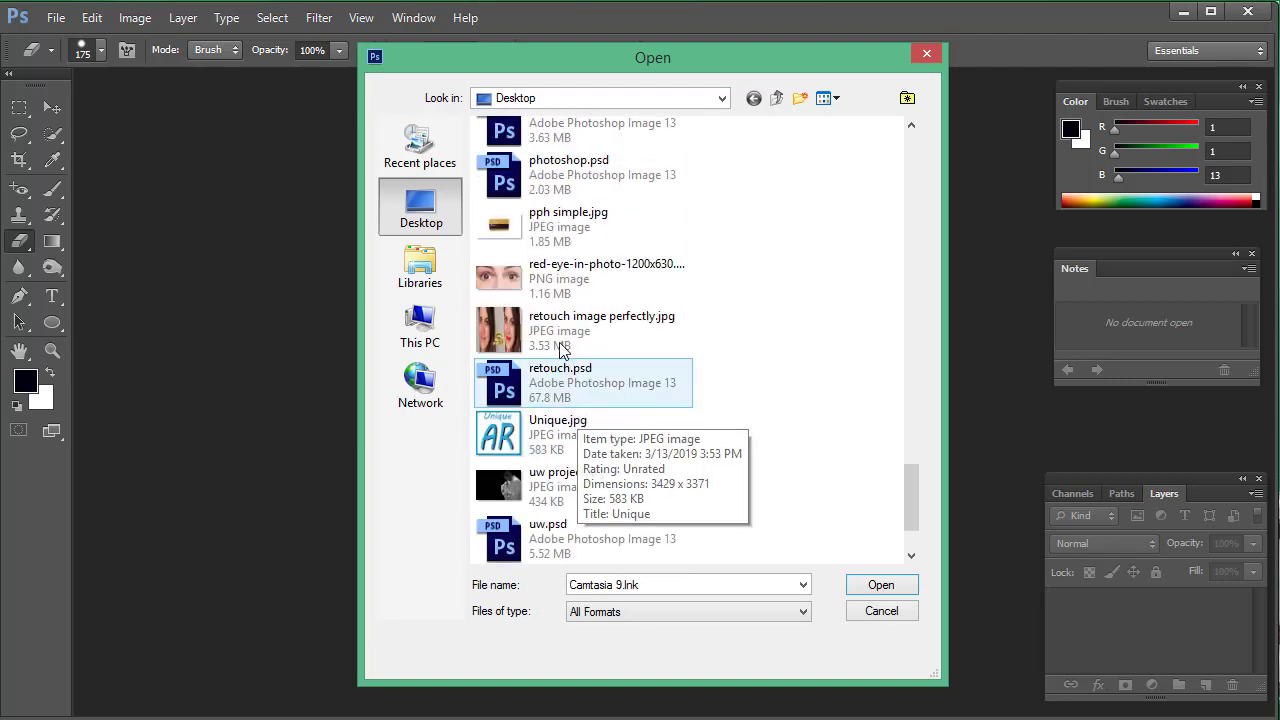
pyautogui.scroll(-2, 520, 500)
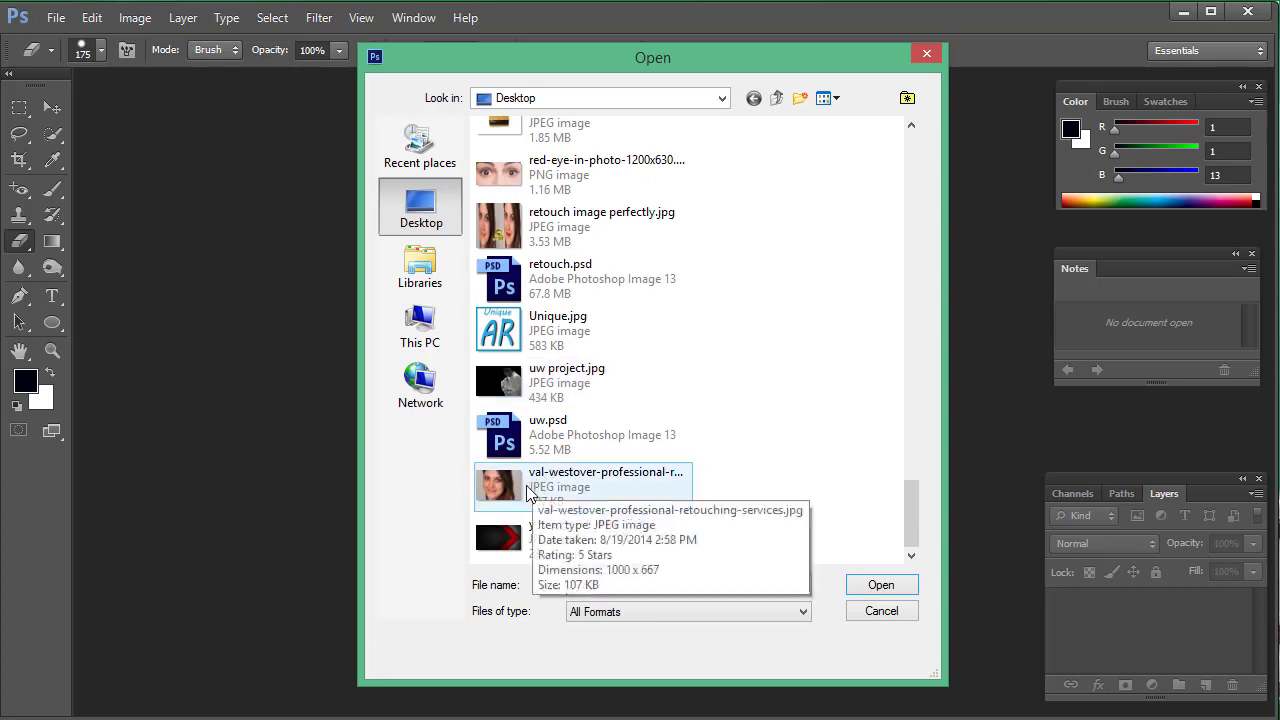
pyautogui.click(527, 492)
pyautogui.click(889, 584)
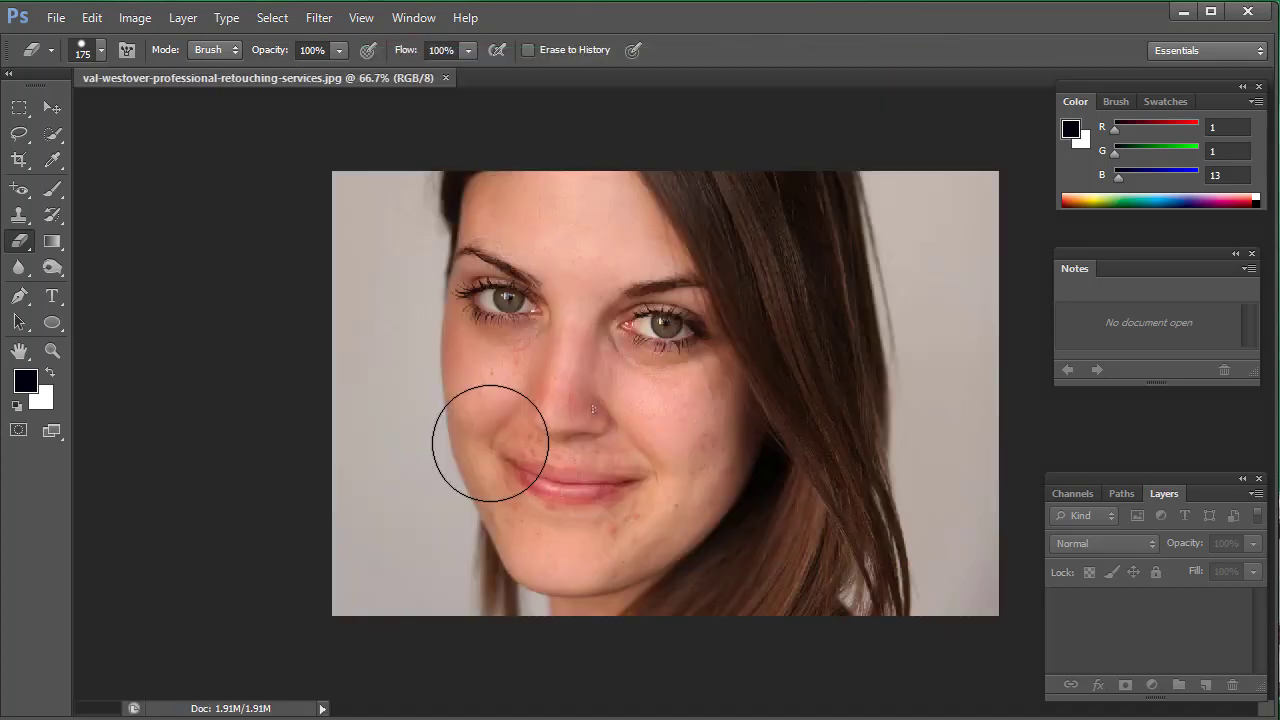
# Select the Background Eraser Tool with Contiguous limits and 15% tolerance
pyautogui.rightClick(16, 250)
pyautogui.click(120, 256)
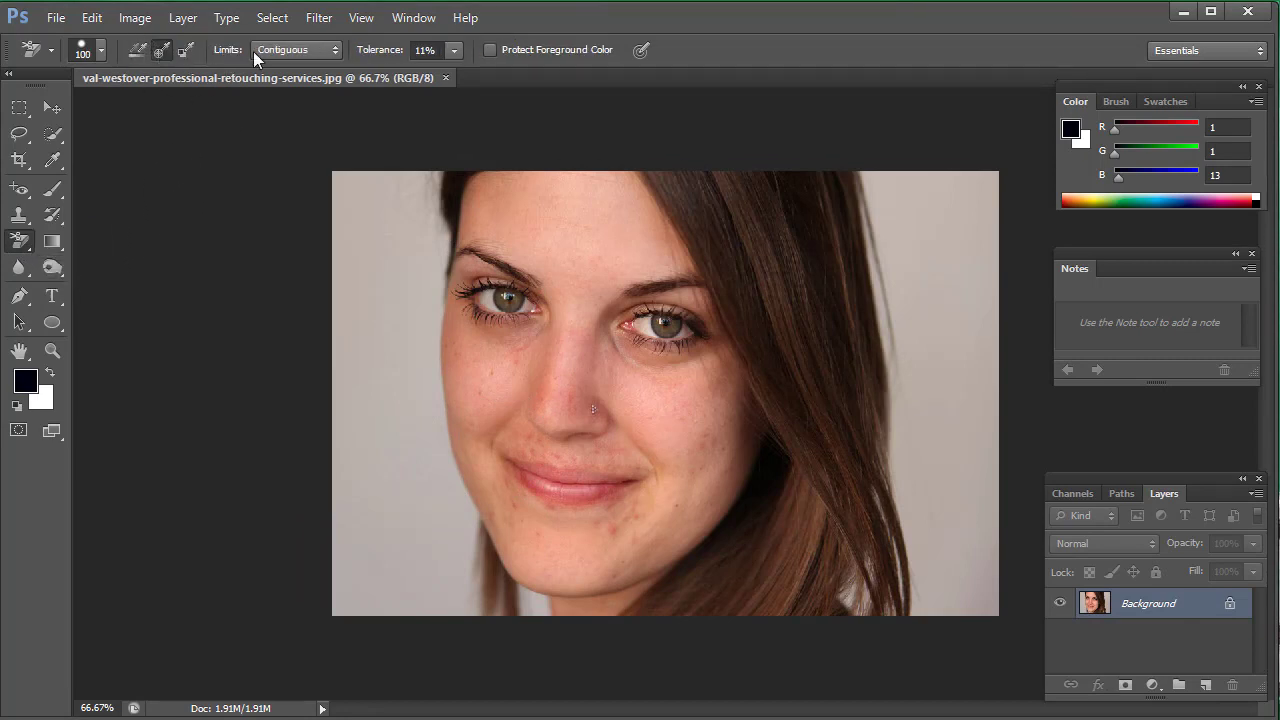
pyautogui.click(300, 50)
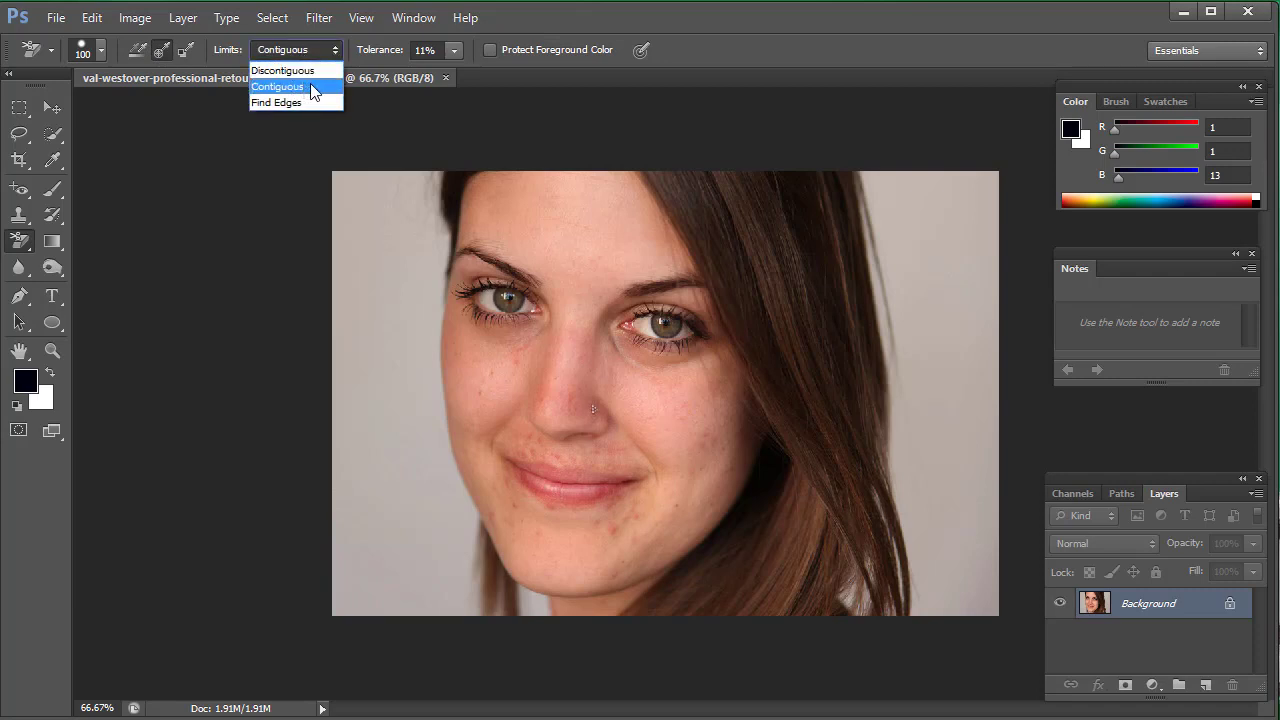
pyautogui.click(313, 87)
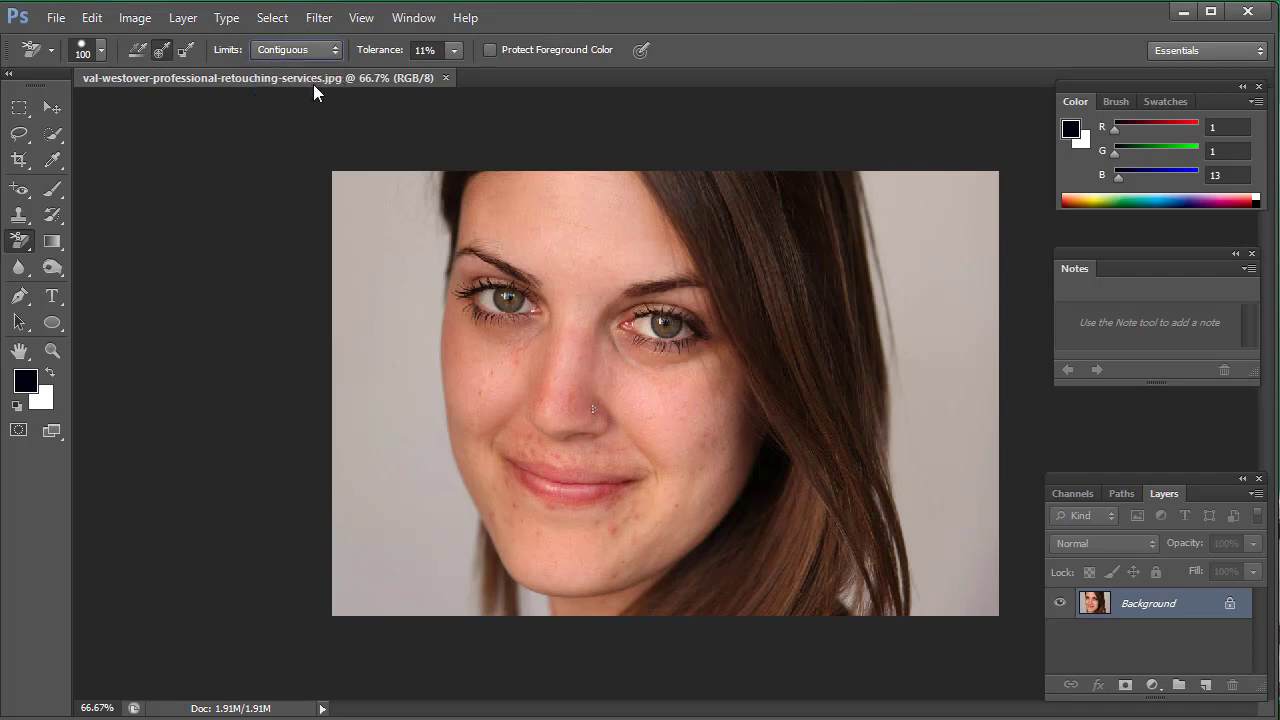
pyautogui.click(451, 54)
pyautogui.moveTo(451, 72); pyautogui.dragTo(499, 84)
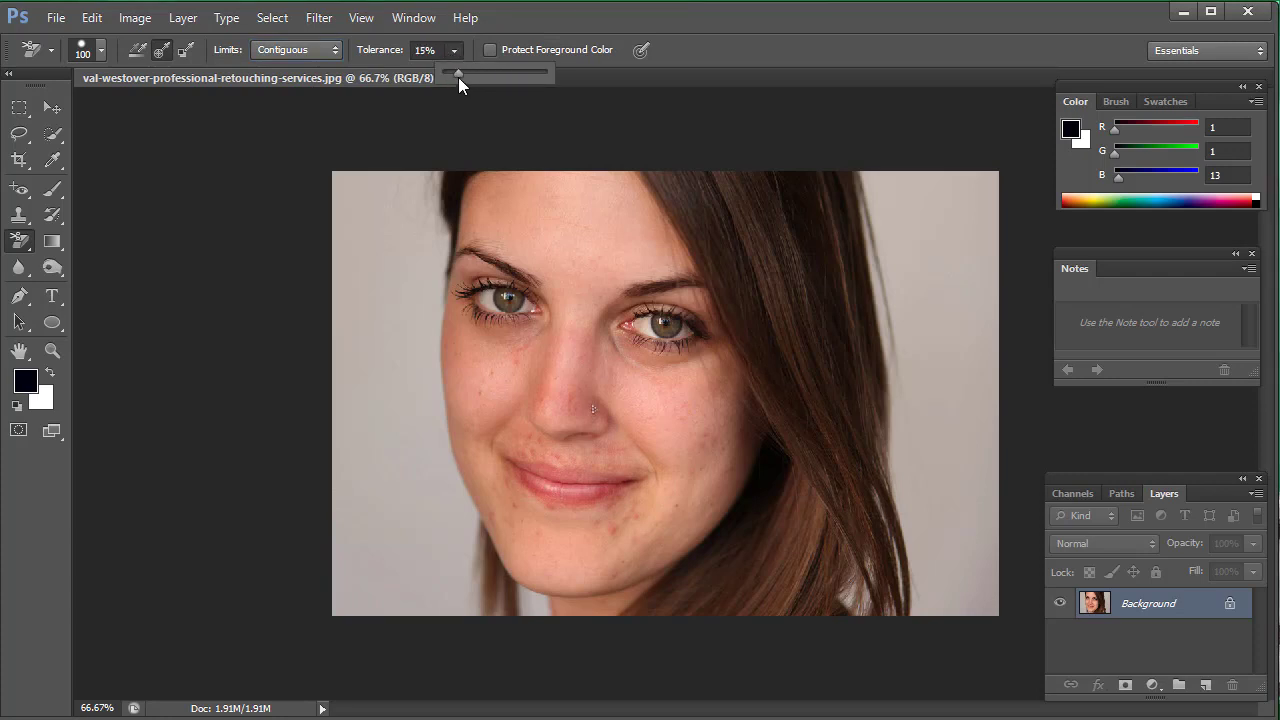
# Erase the background left of the face, undoing a 96% tolerance attempt and returning to 15%
pyautogui.click(409, 277)
pyautogui.click(398, 328)
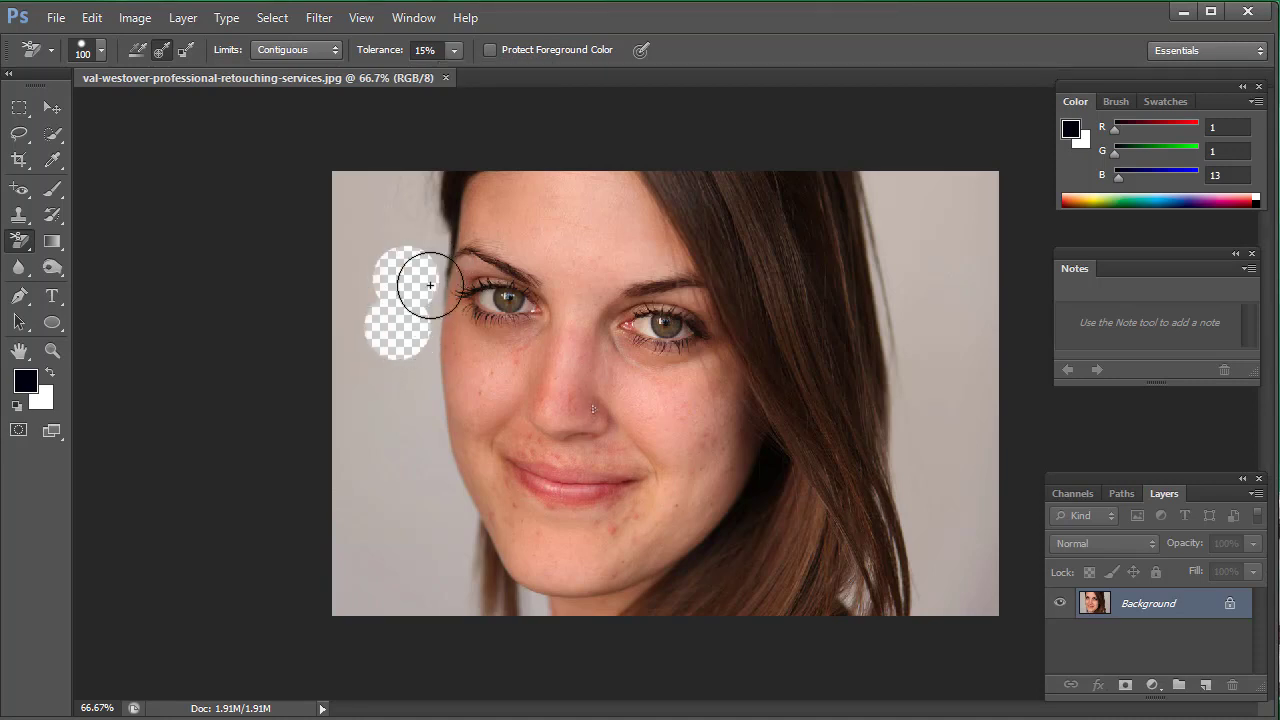
pyautogui.moveTo(430, 285)
pyautogui.mouseDown()
pyautogui.moveTo(429, 457)
pyautogui.moveTo(463, 509)
pyautogui.moveTo(464, 587)
pyautogui.moveTo(437, 583)
pyautogui.moveTo(380, 620)
pyautogui.moveTo(340, 453)
pyautogui.moveTo(383, 420)
pyautogui.moveTo(343, 129)
pyautogui.moveTo(371, 194)
pyautogui.moveTo(457, 271)
pyautogui.moveTo(414, 209)
pyautogui.moveTo(401, 239)
pyautogui.mouseUp()
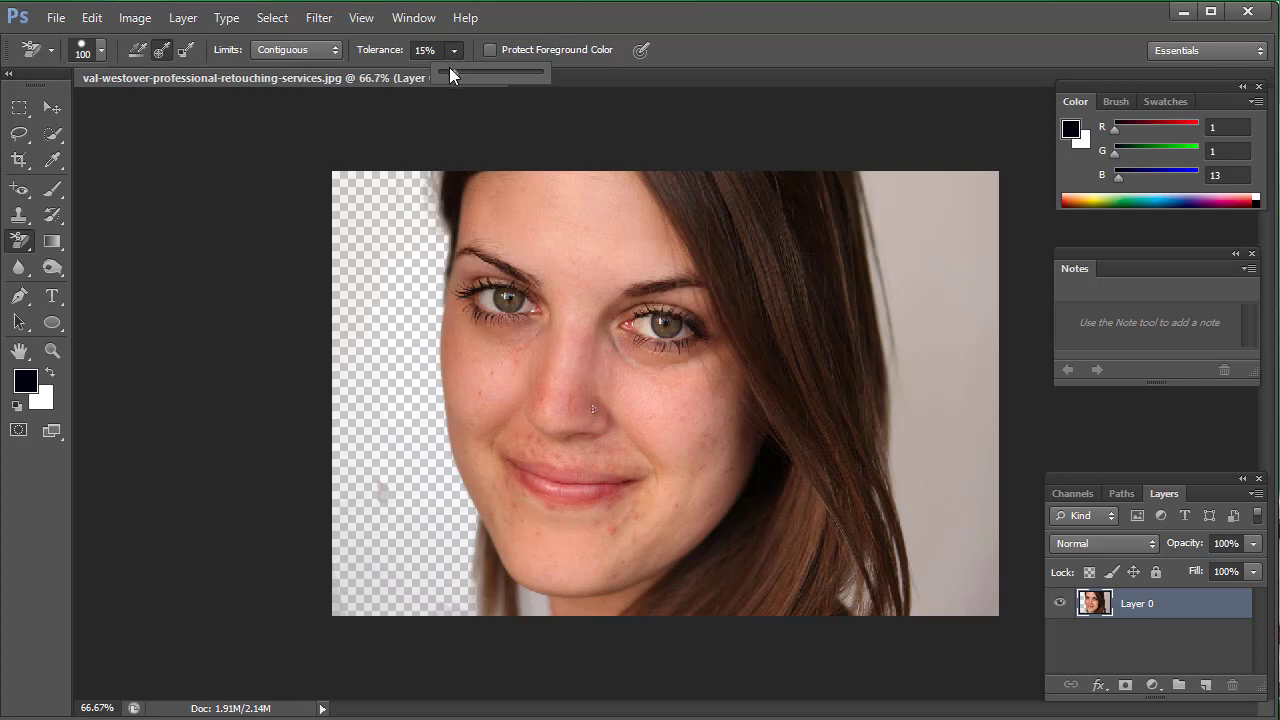
pyautogui.moveTo(449, 67); pyautogui.dragTo(537, 73)
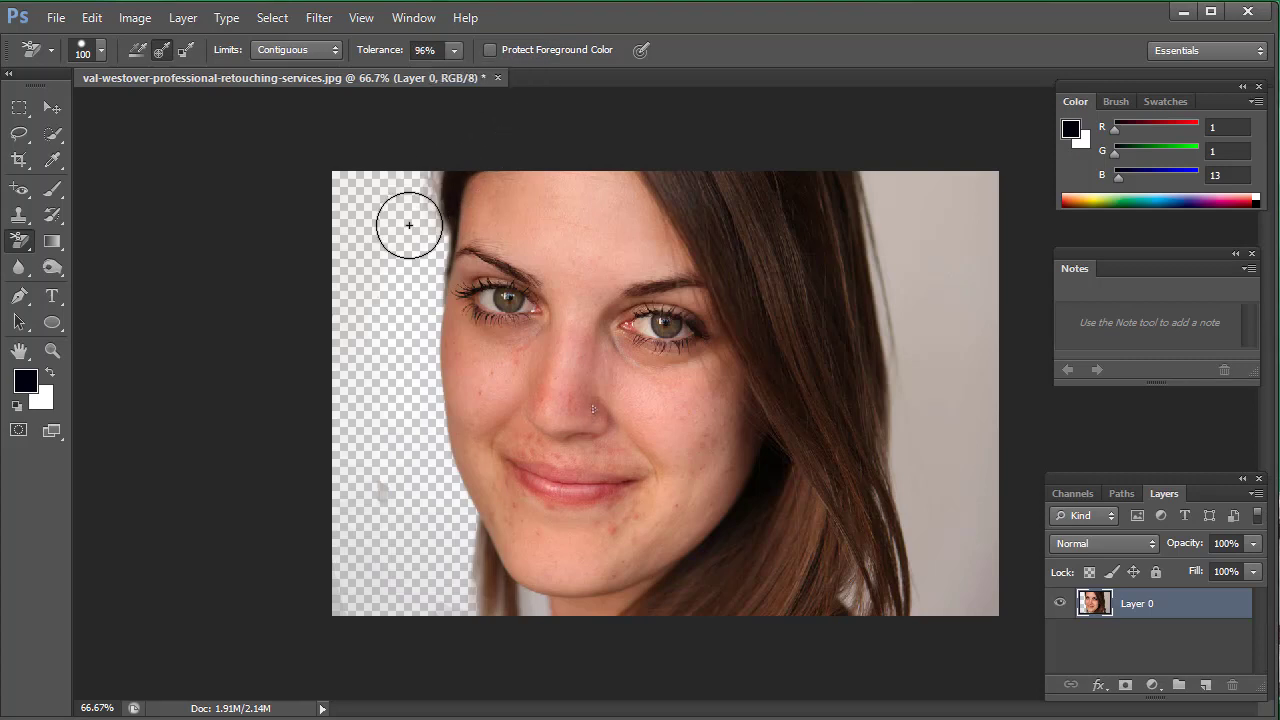
pyautogui.moveTo(414, 214)
pyautogui.mouseDown()
pyautogui.moveTo(425, 190)
pyautogui.moveTo(434, 460)
pyautogui.moveTo(420, 340)
pyautogui.moveTo(449, 464)
pyautogui.moveTo(434, 280)
pyautogui.moveTo(463, 463)
pyautogui.moveTo(437, 328)
pyautogui.moveTo(409, 337)
pyautogui.moveTo(350, 202)
pyautogui.mouseUp()
pyautogui.hotkey('ctrl', 'z')
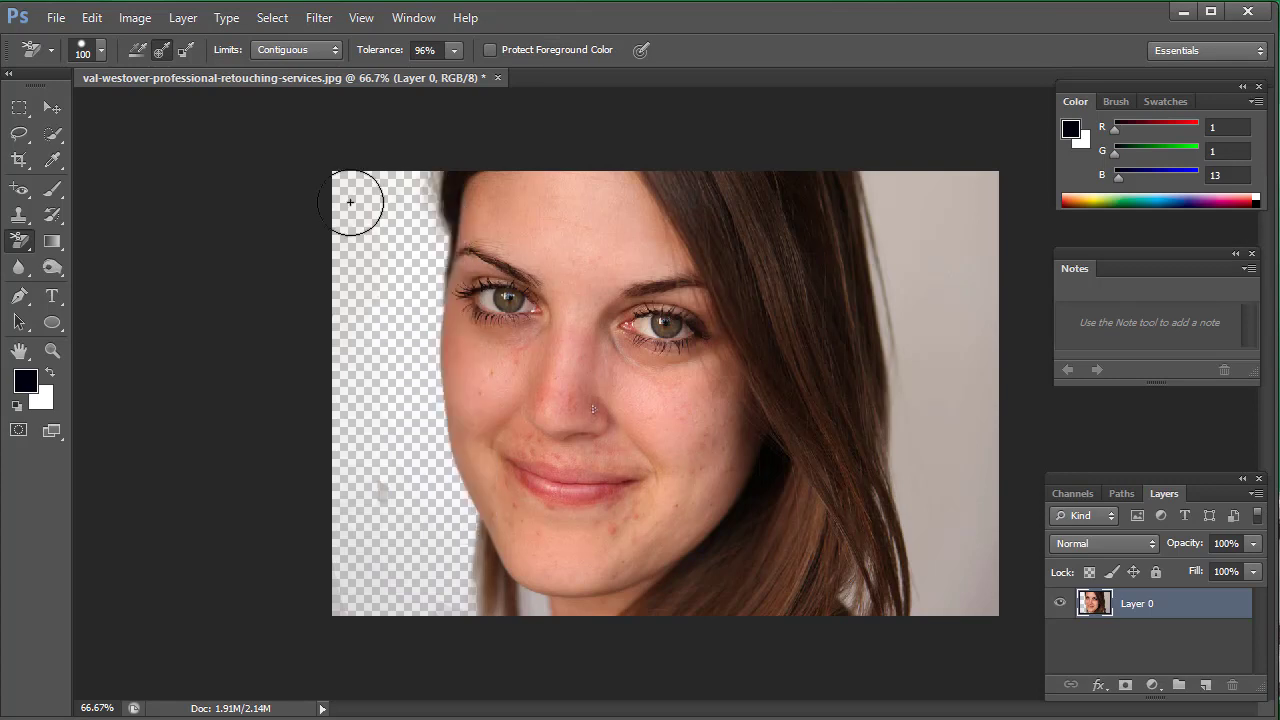
pyautogui.click(457, 49)
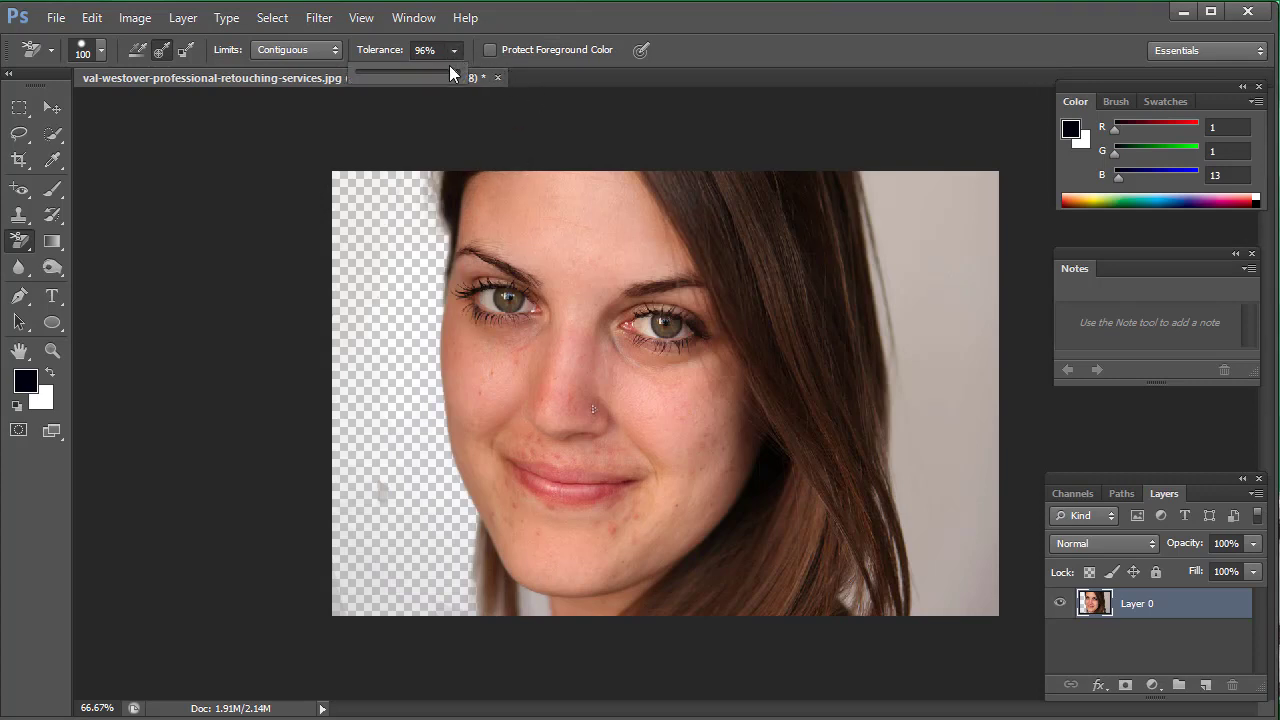
pyautogui.moveTo(379, 76); pyautogui.dragTo(371, 76)
pyautogui.click(414, 244)
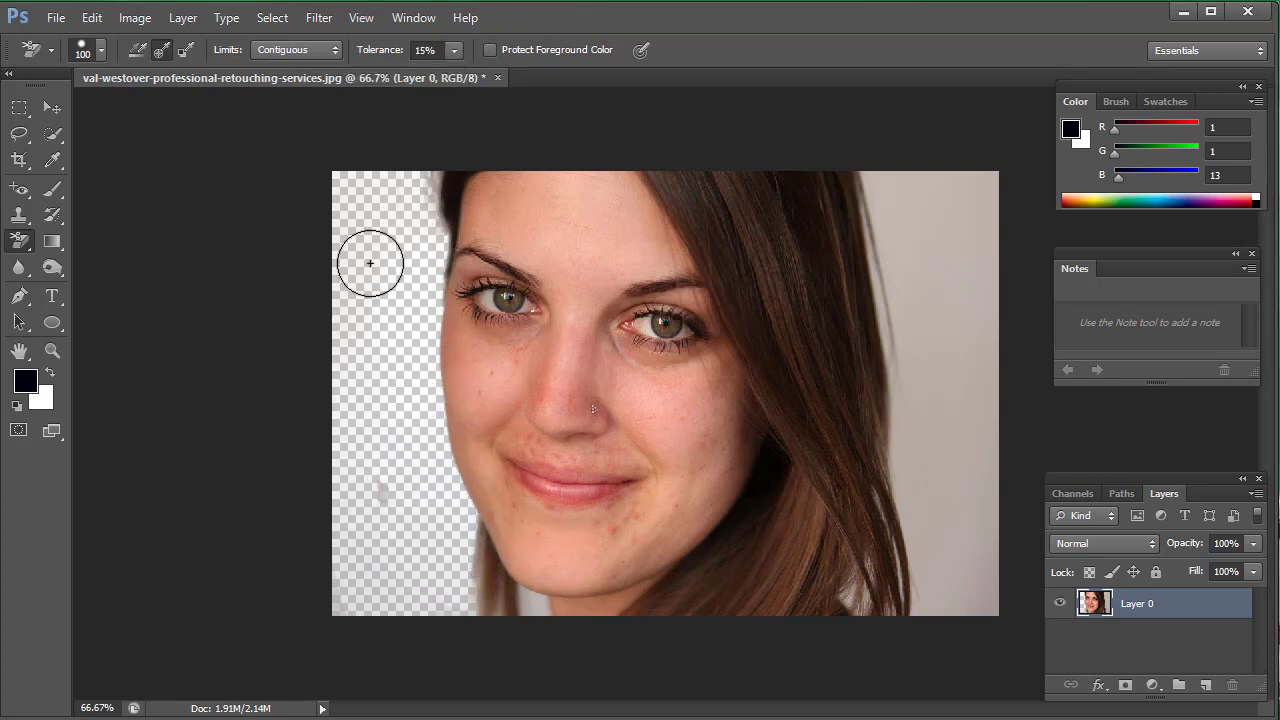
# Erase the grey background along the right side of the hair
pyautogui.moveTo(917, 286)
pyautogui.mouseDown()
pyautogui.moveTo(900, 319)
pyautogui.moveTo(909, 423)
pyautogui.moveTo(889, 438)
pyautogui.mouseUp()
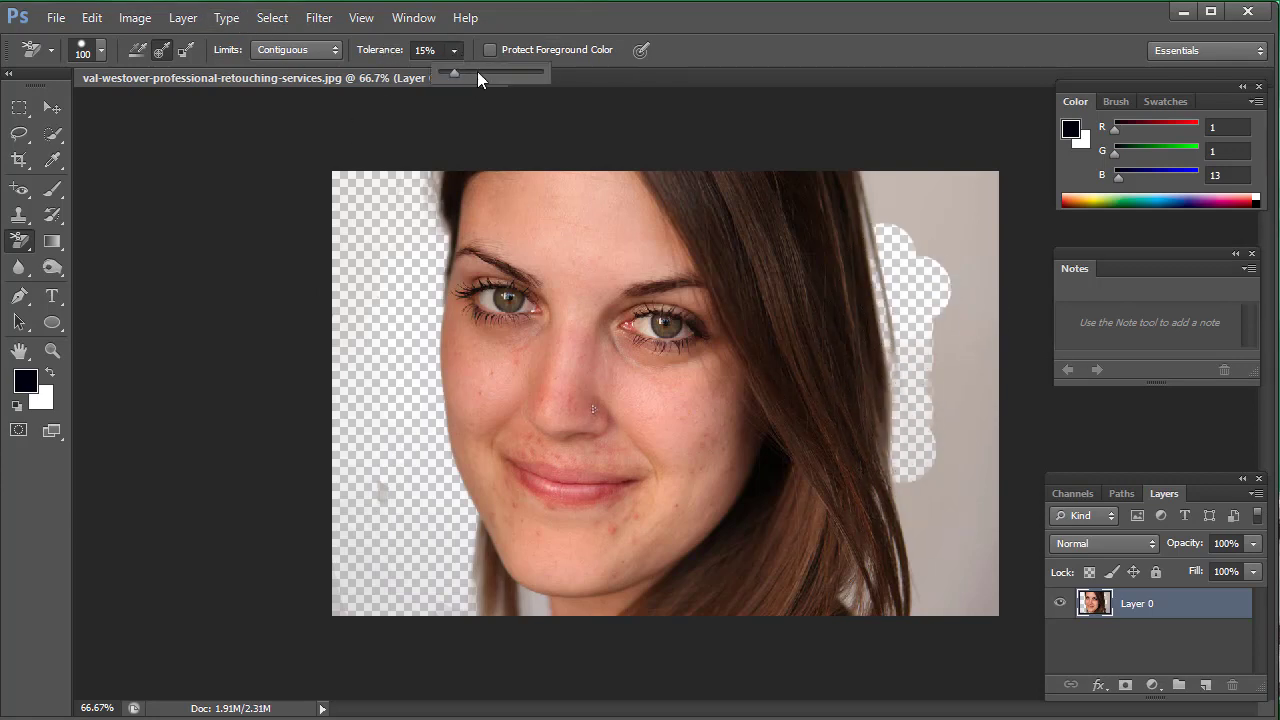
pyautogui.click(900, 325)
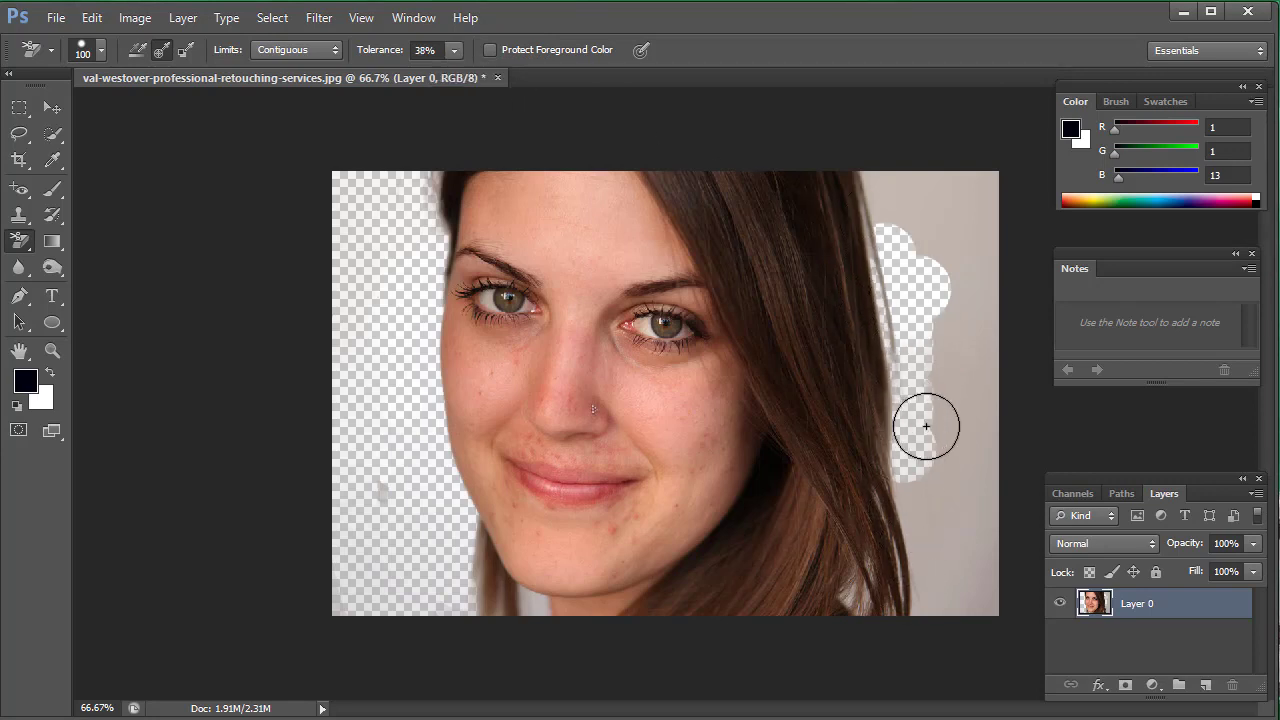
pyautogui.moveTo(908, 508)
pyautogui.mouseDown()
pyautogui.moveTo(909, 423)
pyautogui.moveTo(886, 404)
pyautogui.mouseUp()
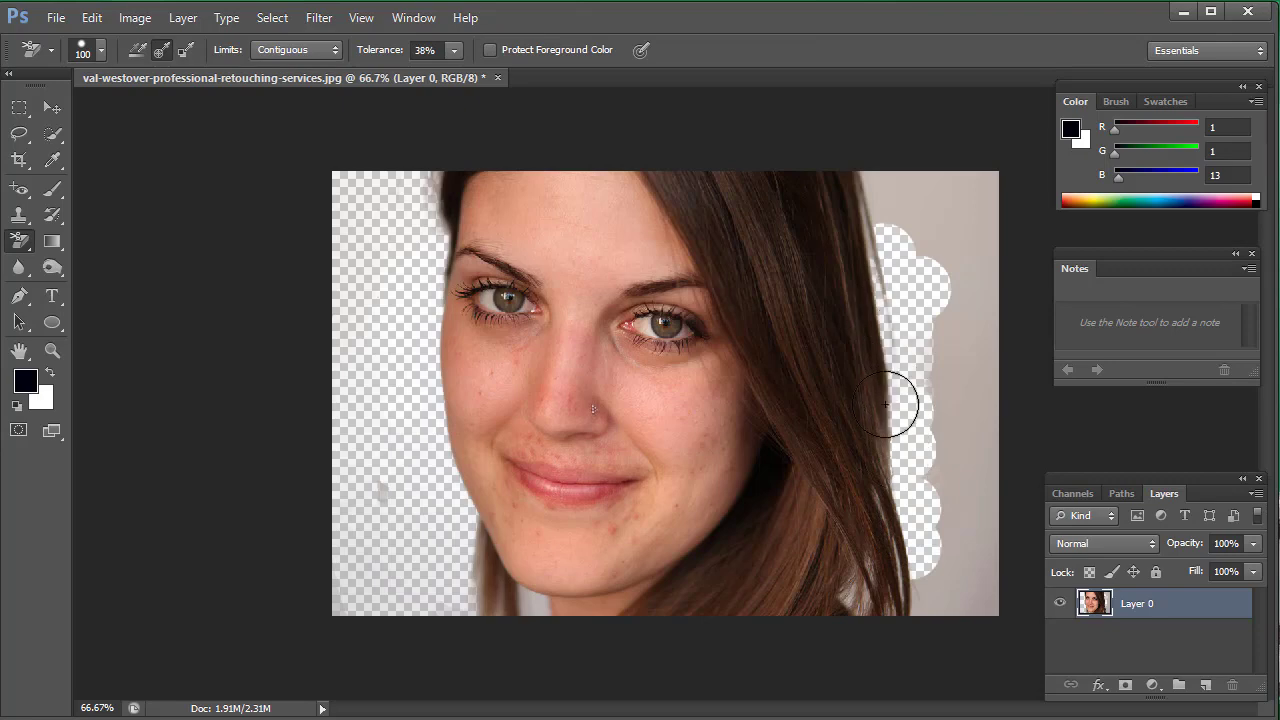
pyautogui.moveTo(871, 222); pyautogui.dragTo(891, 214)
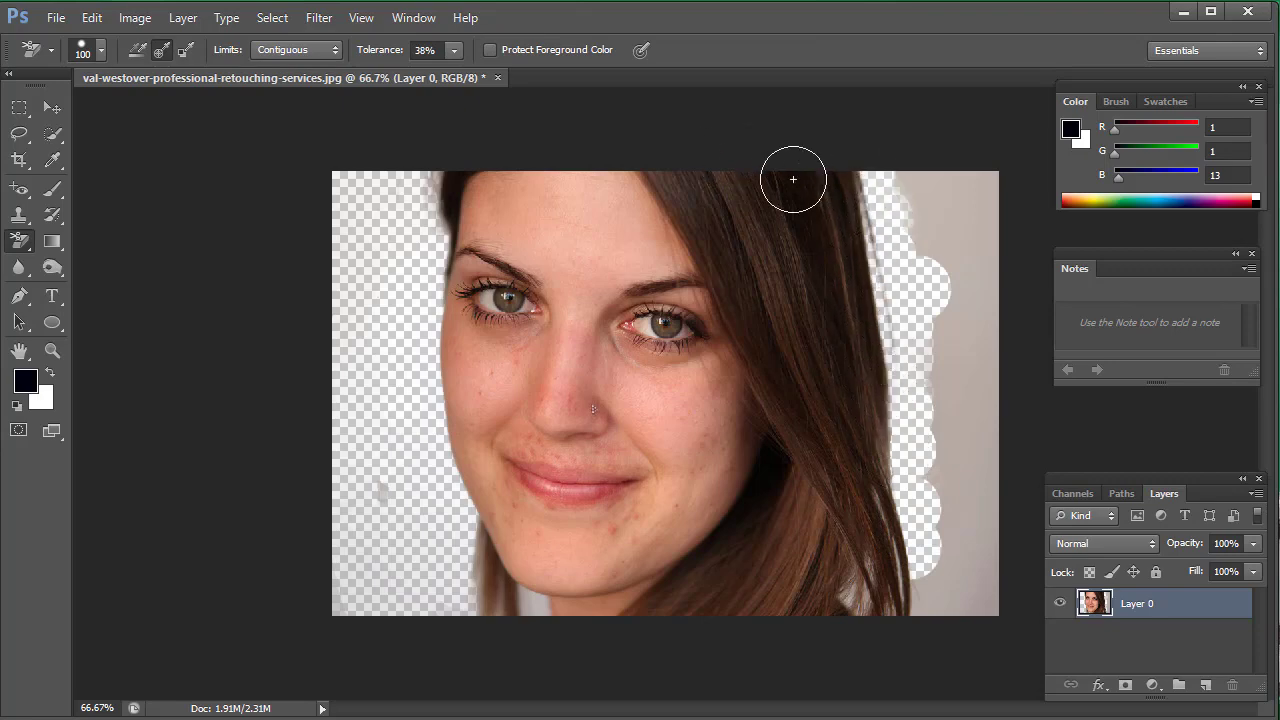
pyautogui.scroll(3, 966, 200)
pyautogui.scroll(2, 971, 129)
pyautogui.scroll(-2, 977, 129)
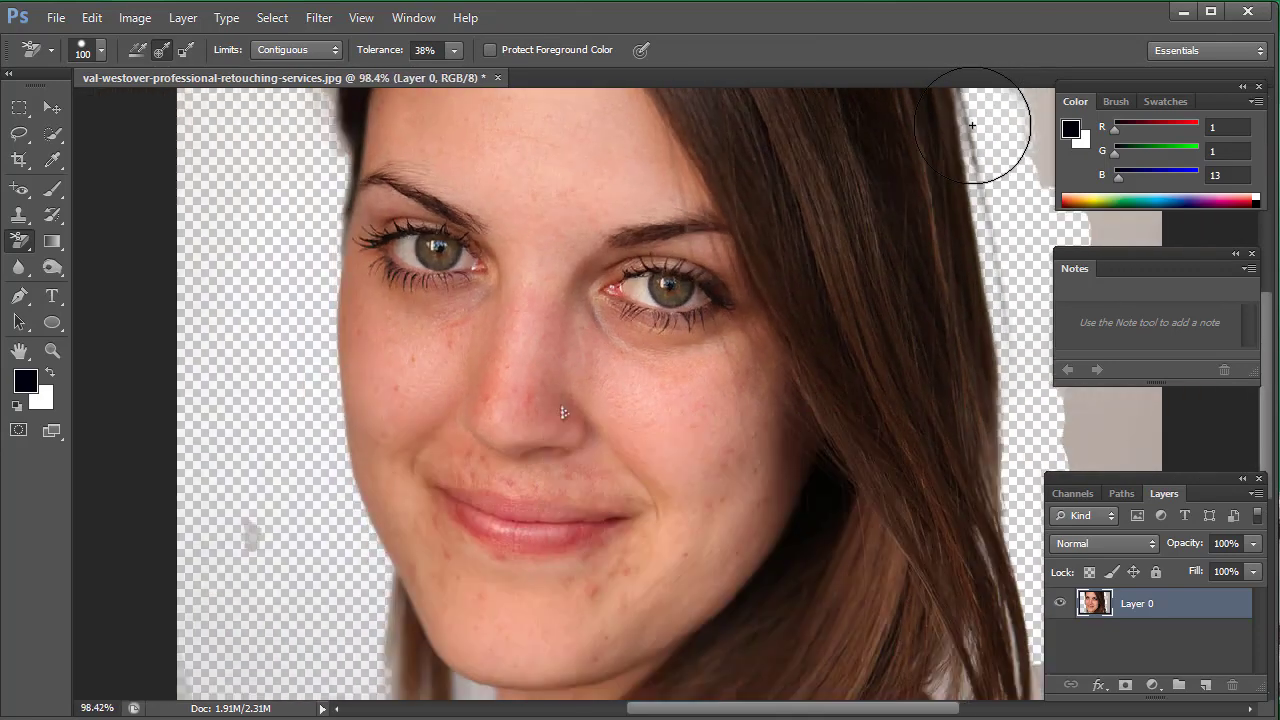
pyautogui.scroll(-3, 943, 231)
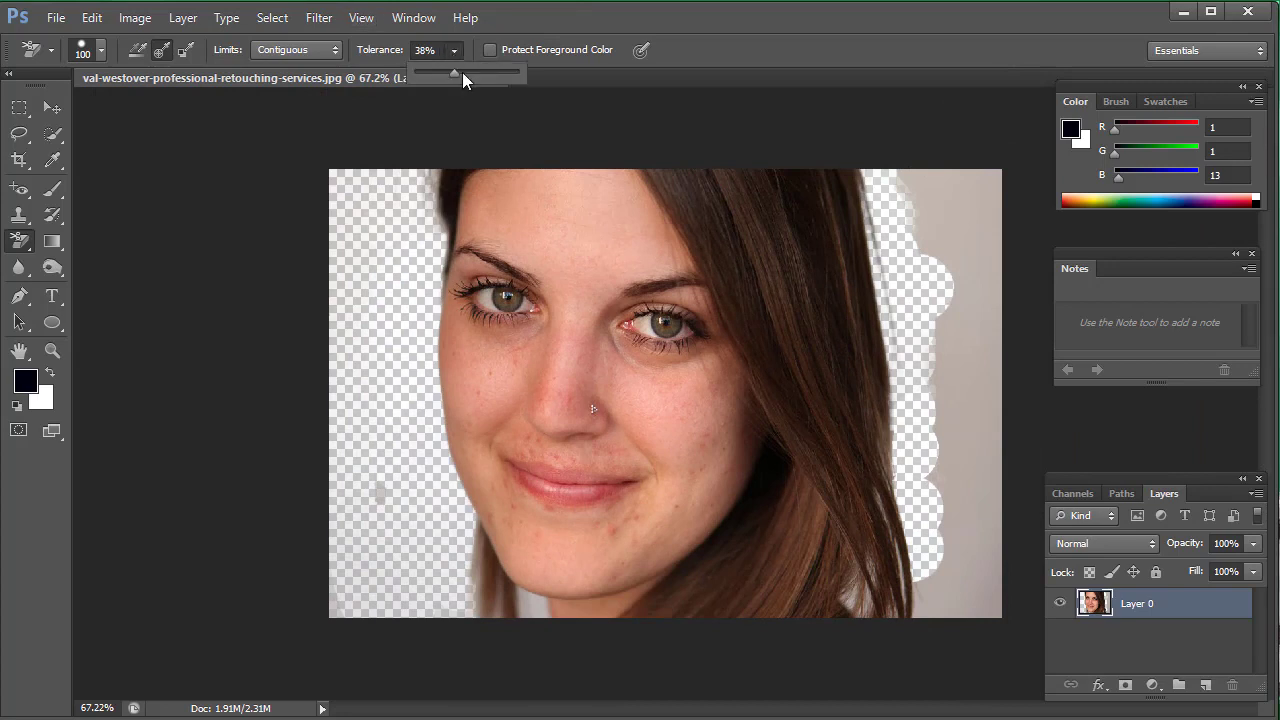
# Lower the tolerance and clear leftover background at the right, top-right, bottom-left and top edges
pyautogui.moveTo(517, 74); pyautogui.dragTo(489, 87)
pyautogui.moveTo(951, 380)
pyautogui.mouseDown()
pyautogui.moveTo(884, 503)
pyautogui.moveTo(809, 560)
pyautogui.moveTo(640, 586)
pyautogui.moveTo(562, 578)
pyautogui.moveTo(486, 508)
pyautogui.moveTo(551, 480)
pyautogui.moveTo(577, 514)
pyautogui.moveTo(684, 491)
pyautogui.moveTo(609, 294)
pyautogui.moveTo(509, 294)
pyautogui.moveTo(491, 237)
pyautogui.moveTo(599, 345)
pyautogui.moveTo(554, 200)
pyautogui.moveTo(720, 190)
pyautogui.moveTo(777, 289)
pyautogui.moveTo(733, 573)
pyautogui.moveTo(814, 466)
pyautogui.moveTo(816, 424)
pyautogui.mouseUp()
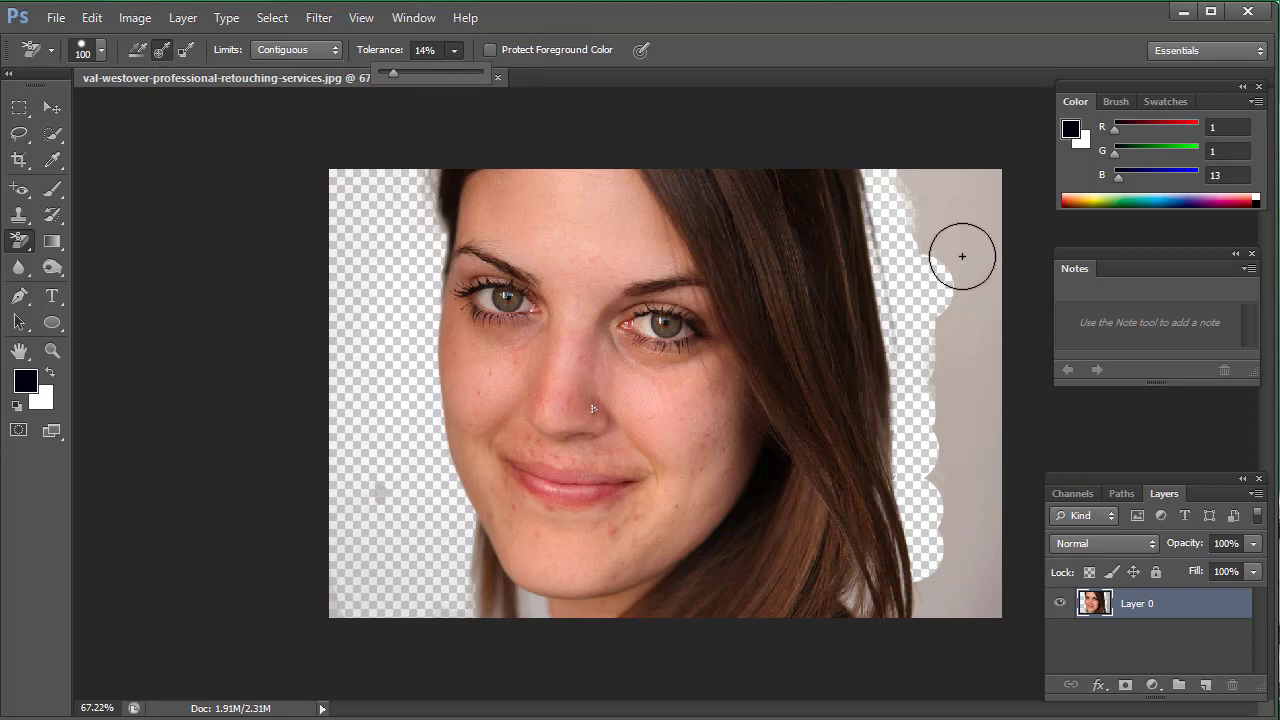
pyautogui.moveTo(960, 254)
pyautogui.mouseDown()
pyautogui.moveTo(943, 274)
pyautogui.moveTo(900, 220)
pyautogui.moveTo(975, 294)
pyautogui.moveTo(986, 551)
pyautogui.moveTo(937, 537)
pyautogui.moveTo(951, 586)
pyautogui.moveTo(927, 609)
pyautogui.mouseUp()
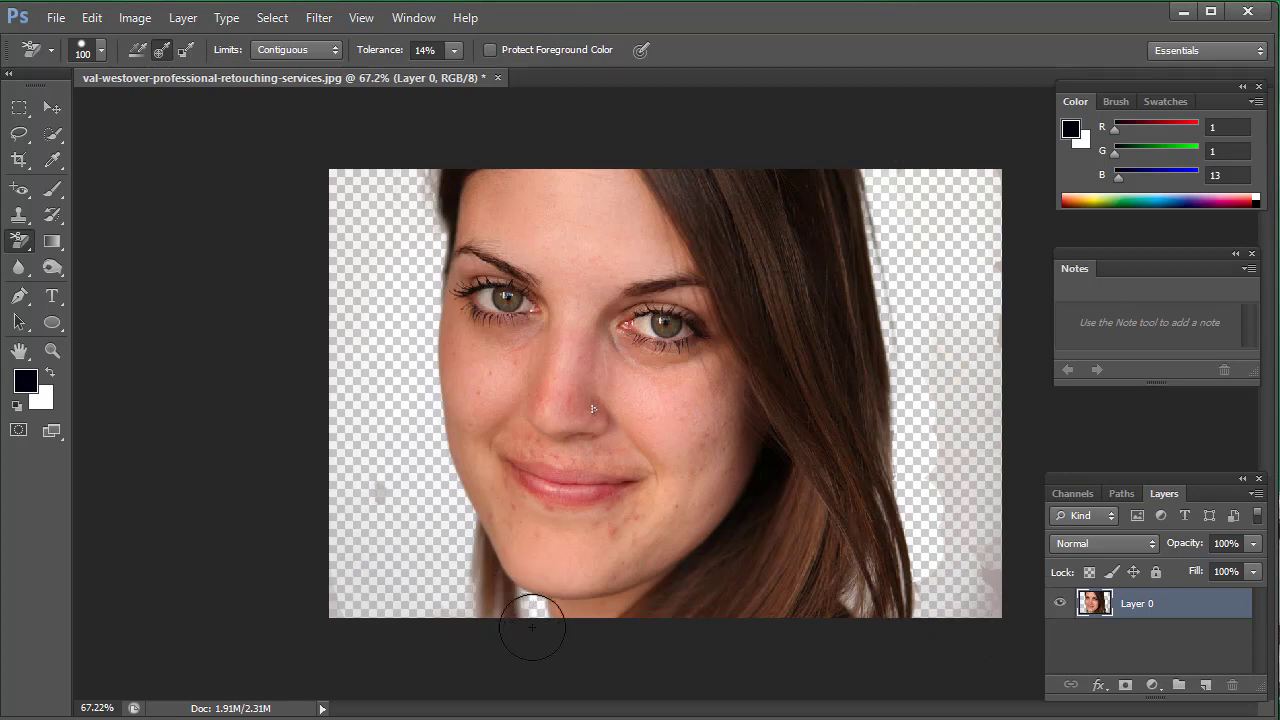
pyautogui.moveTo(518, 620)
pyautogui.mouseDown()
pyautogui.moveTo(374, 471)
pyautogui.moveTo(388, 516)
pyautogui.mouseUp()
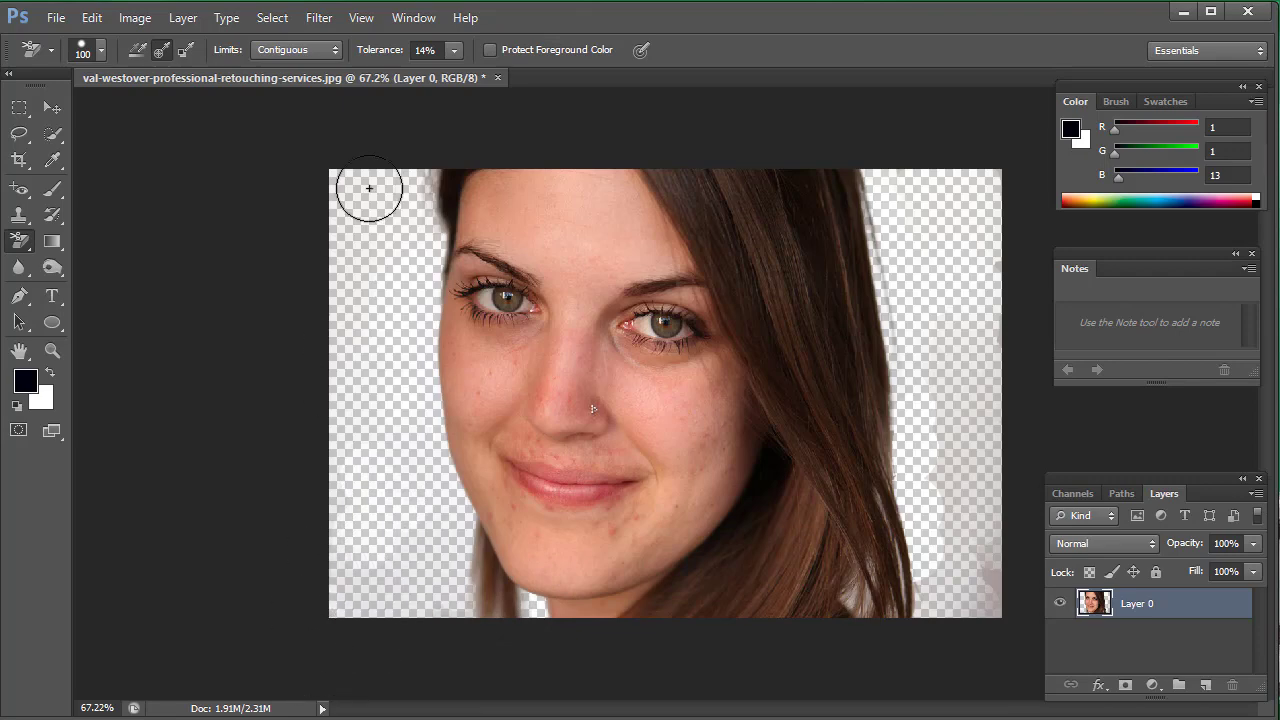
pyautogui.moveTo(369, 188); pyautogui.dragTo(424, 186)
# Zoom in and erase leftover background along the hairline and lower hair strands
pyautogui.scroll(3, 441, 183)
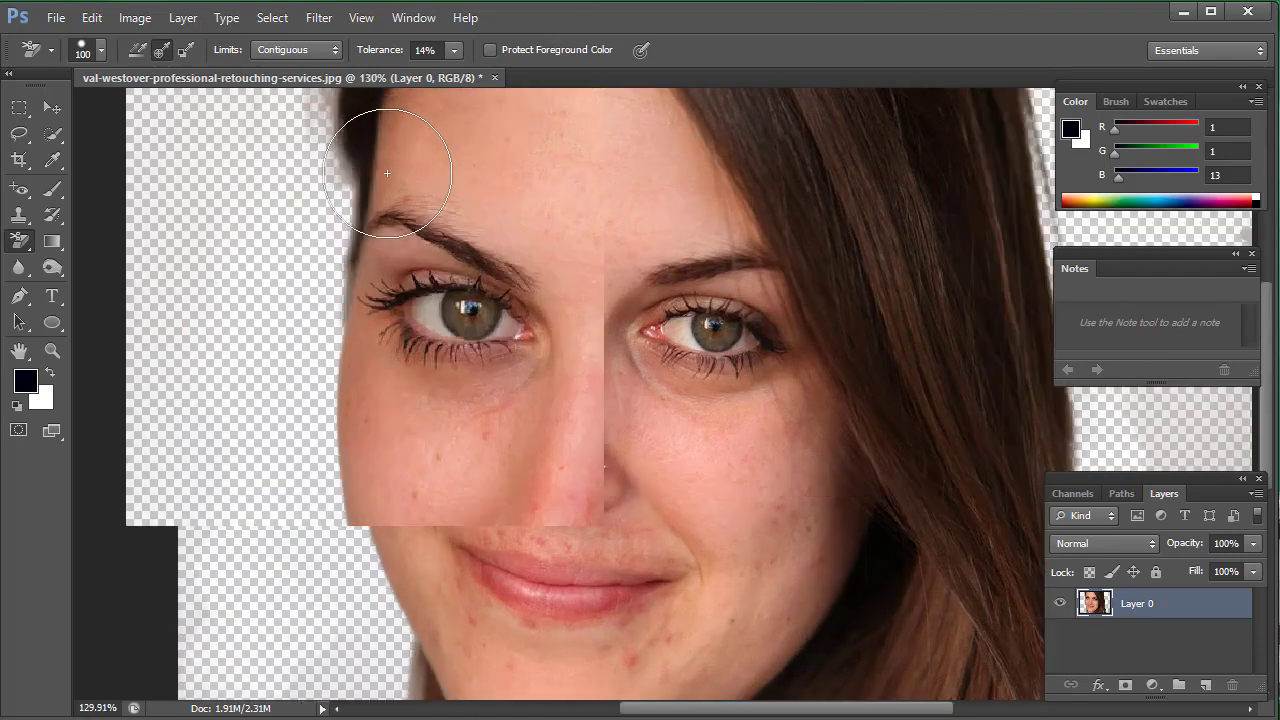
pyautogui.scroll(3, 330, 152)
pyautogui.moveTo(336, 152); pyautogui.dragTo(351, 321)
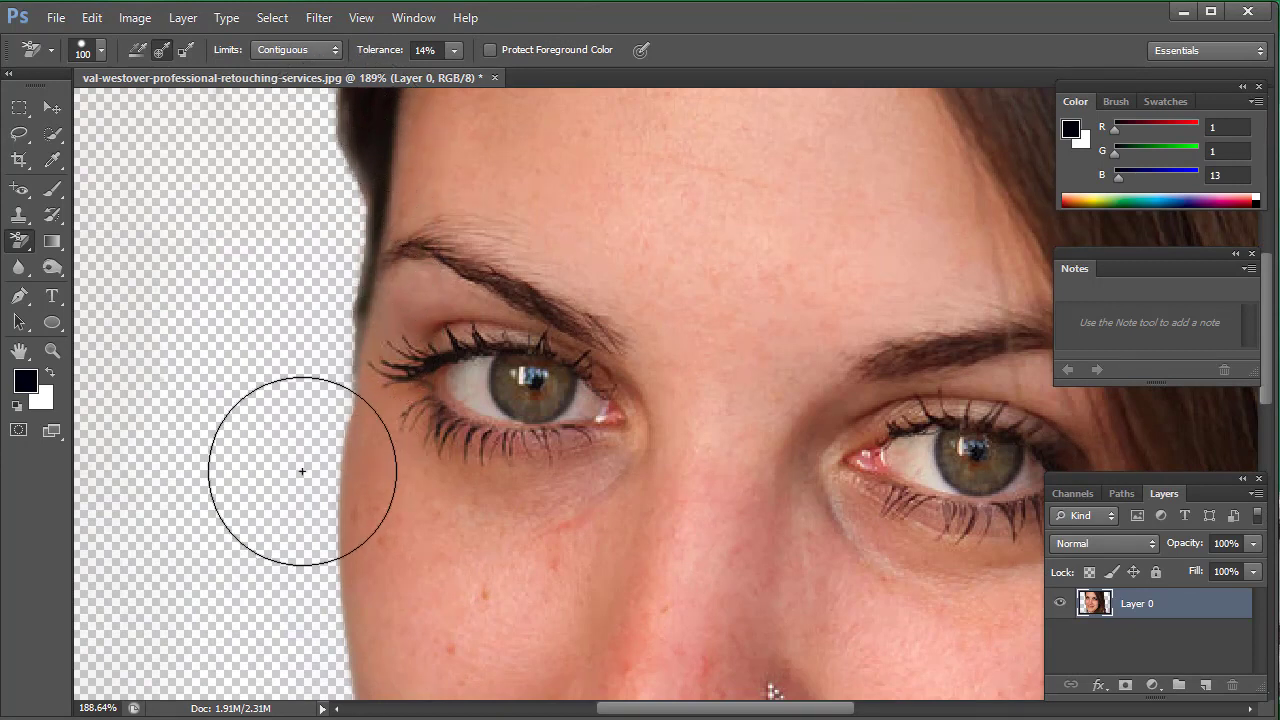
pyautogui.scroll(1, 352, 204)
pyautogui.moveTo(352, 204); pyautogui.dragTo(437, 670)
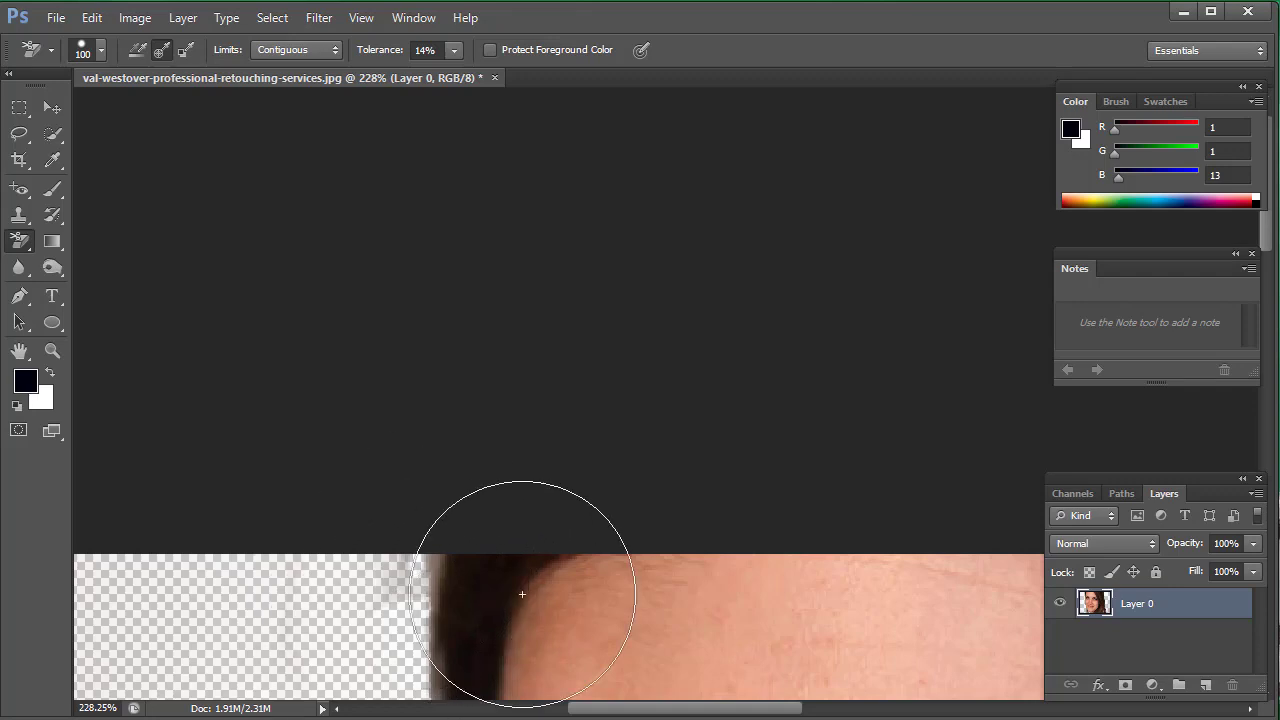
pyautogui.scroll(-1, 571, 586)
pyautogui.scroll(-5, 623, 571)
pyautogui.scroll(-2, 730, 486)
pyautogui.scroll(1, 914, 514)
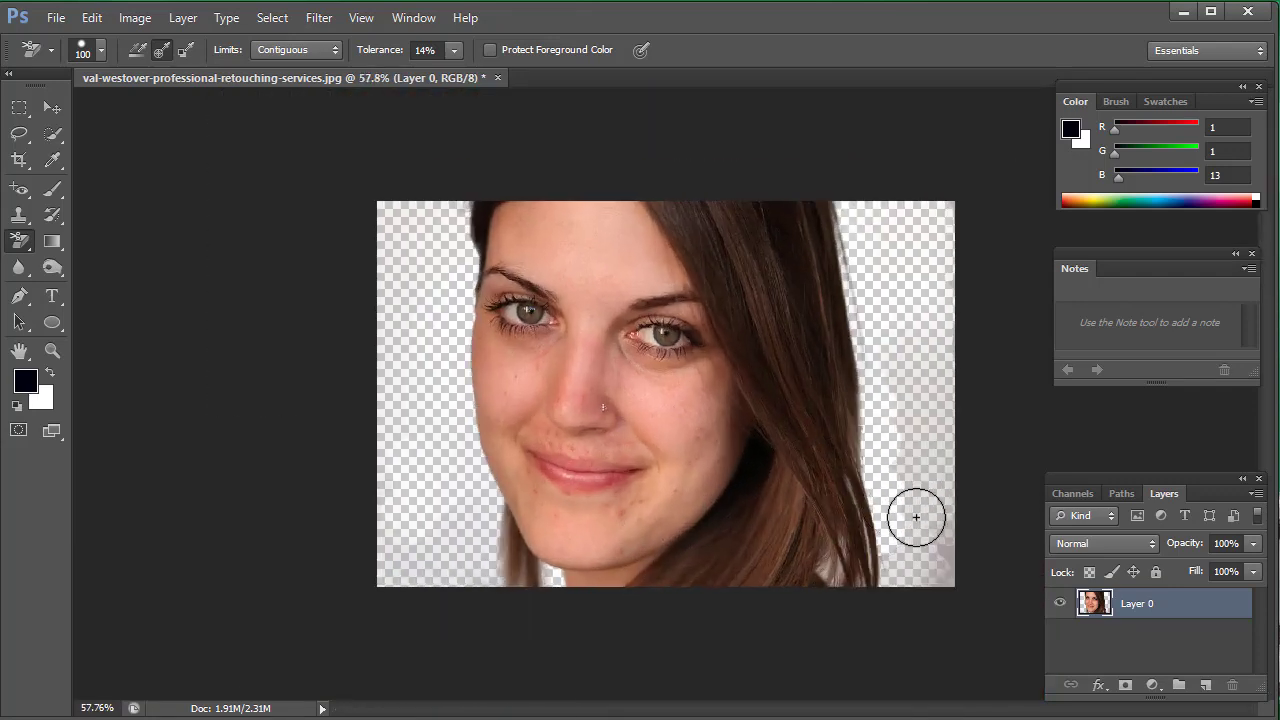
pyautogui.scroll(-1, 903, 526)
pyautogui.scroll(1, 900, 540)
pyautogui.scroll(3, 879, 619)
pyautogui.moveTo(879, 619); pyautogui.dragTo(695, 355)
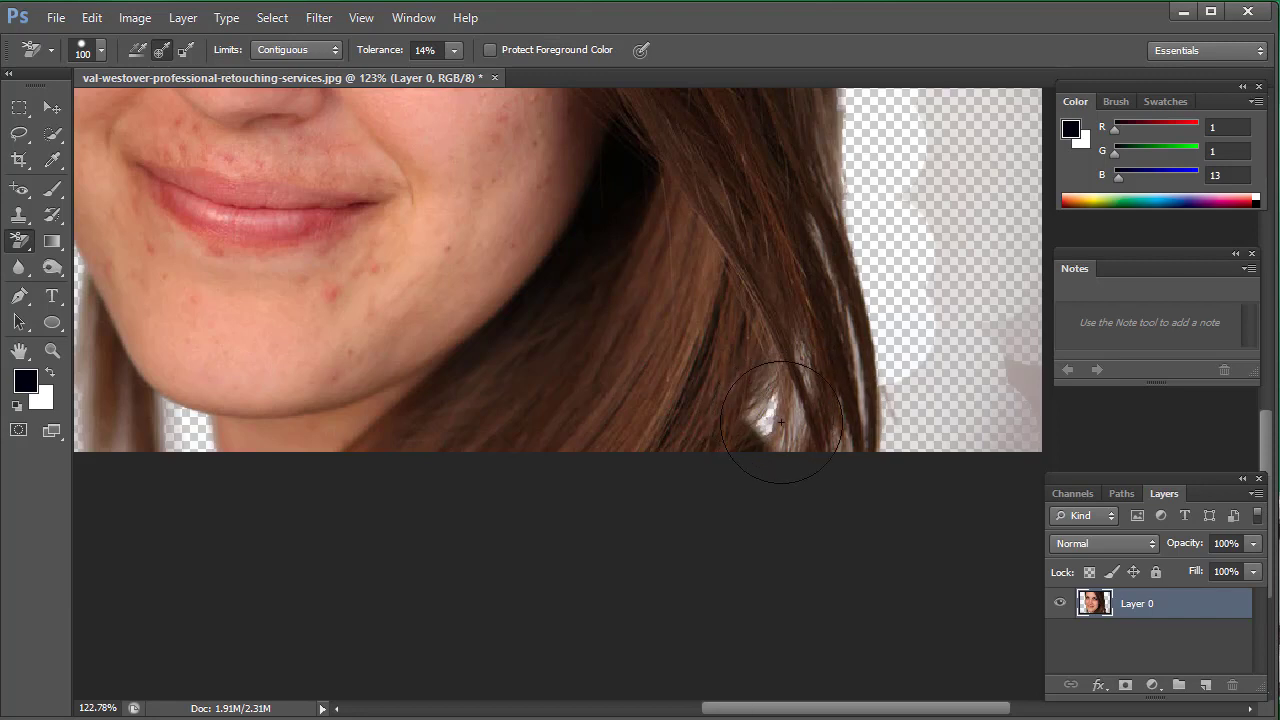
pyautogui.scroll(-2, 800, 391)
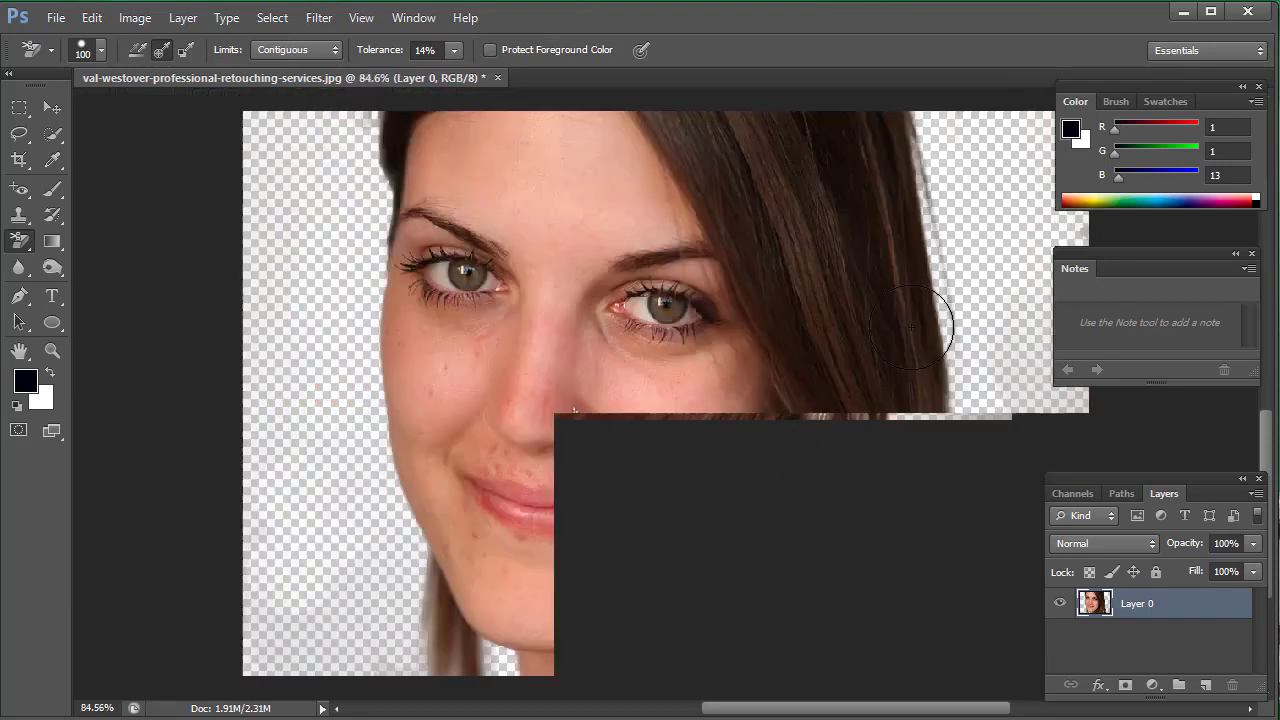
pyautogui.scroll(-1, 900, 392)
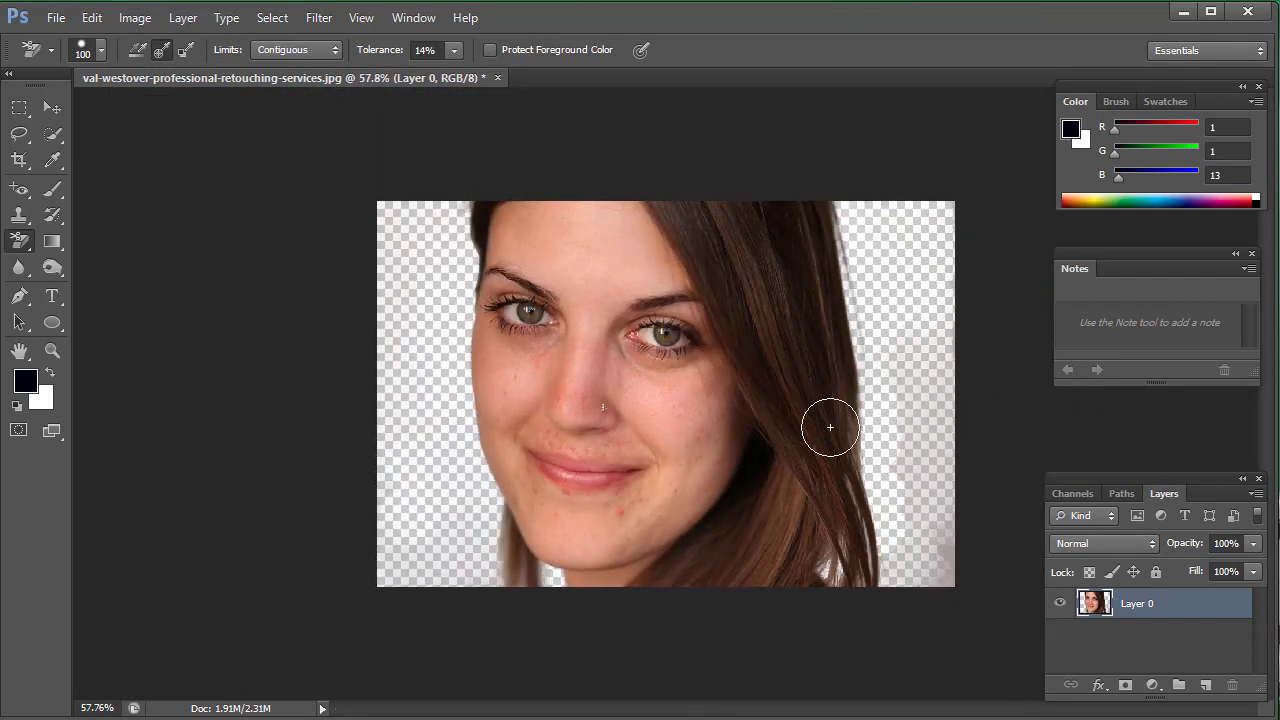
# Select the Magic Eraser Tool and close the portrait without saving
pyautogui.rightClick(8, 246)
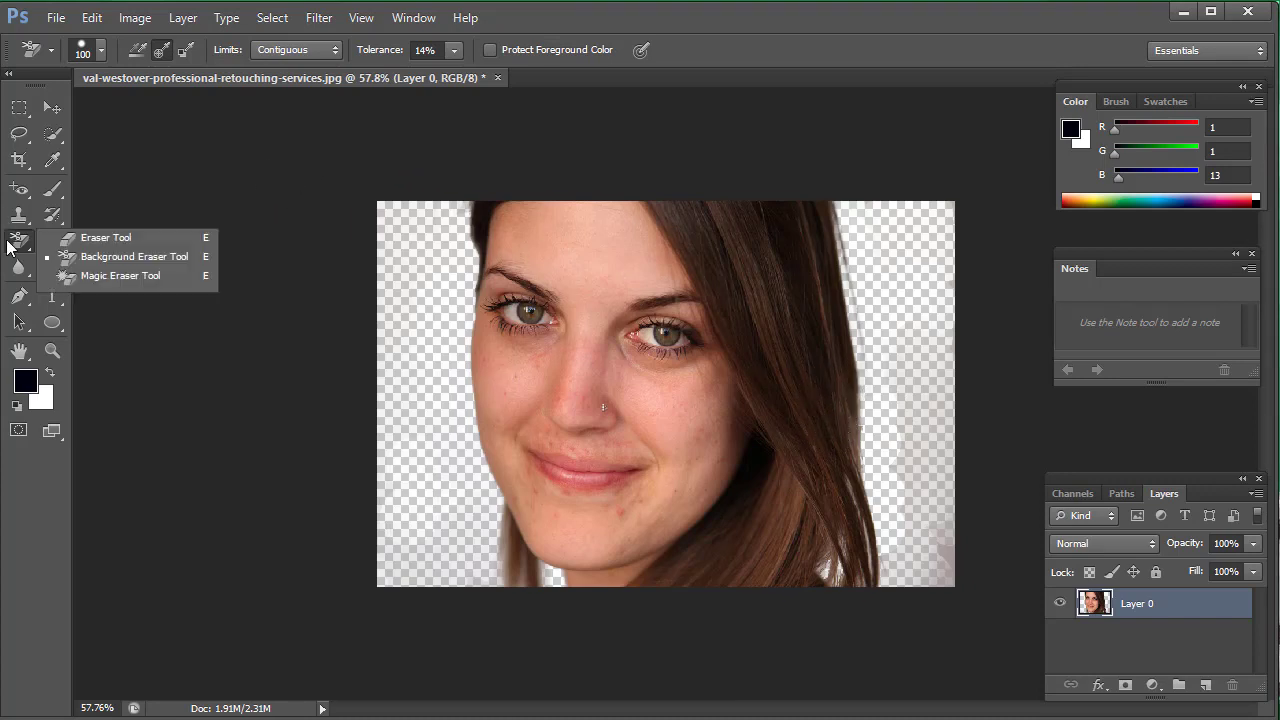
pyautogui.click(66, 276)
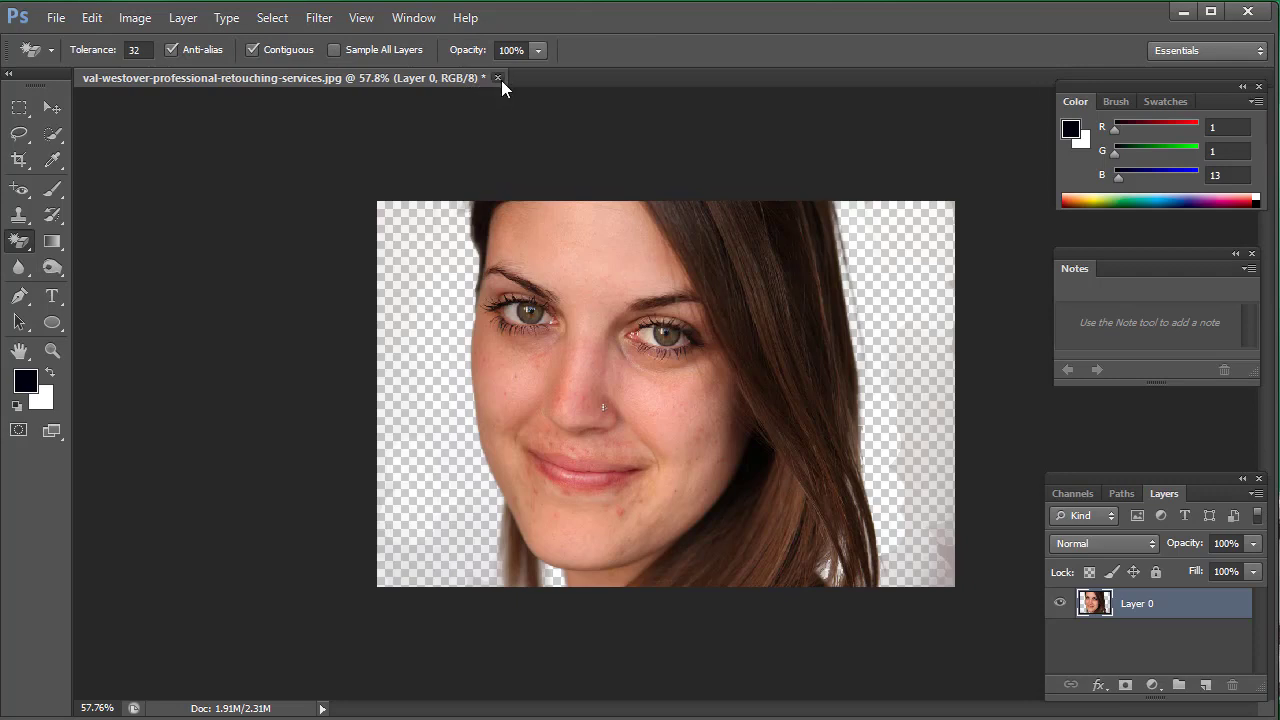
pyautogui.click(497, 78)
pyautogui.click(645, 296)
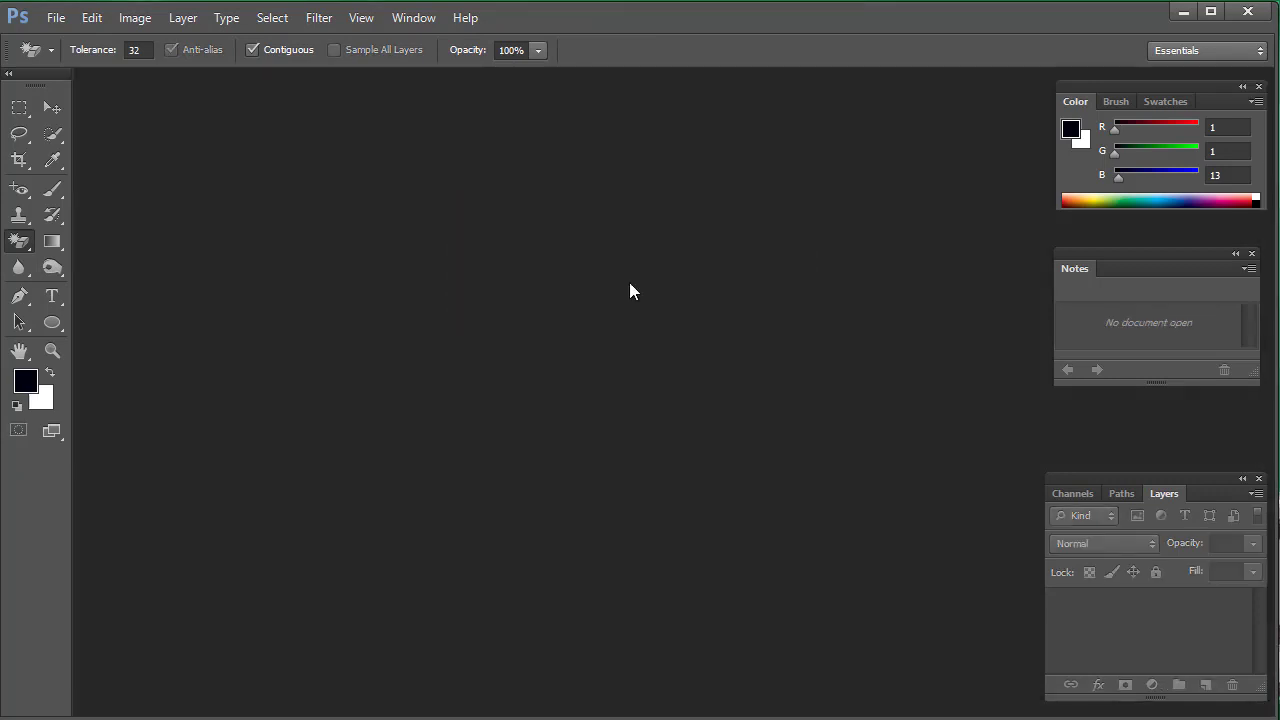
# Open 111.jpg from the Desktop
pyautogui.doubleClick(418, 237)
pyautogui.click(612, 410)
pyautogui.scroll(-3, 610, 412)
pyautogui.scroll(-2, 608, 410)
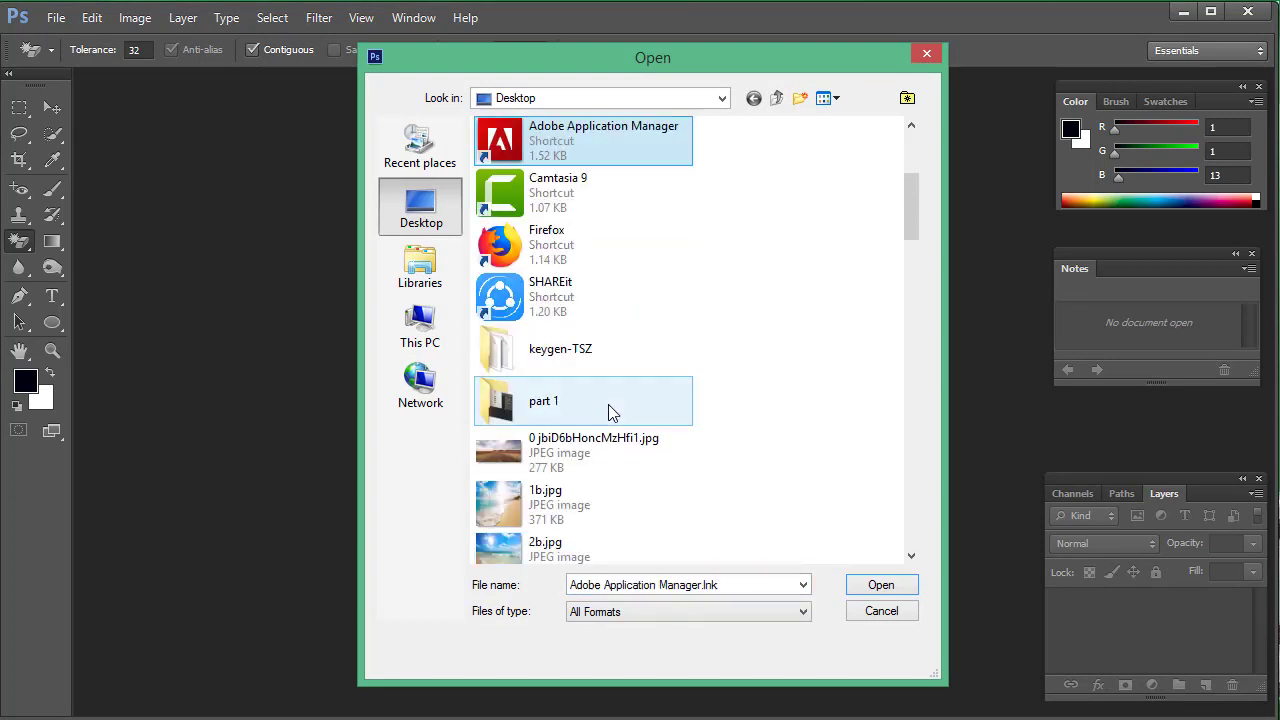
pyautogui.scroll(-5, 560, 440)
pyautogui.scroll(-3, 550, 400)
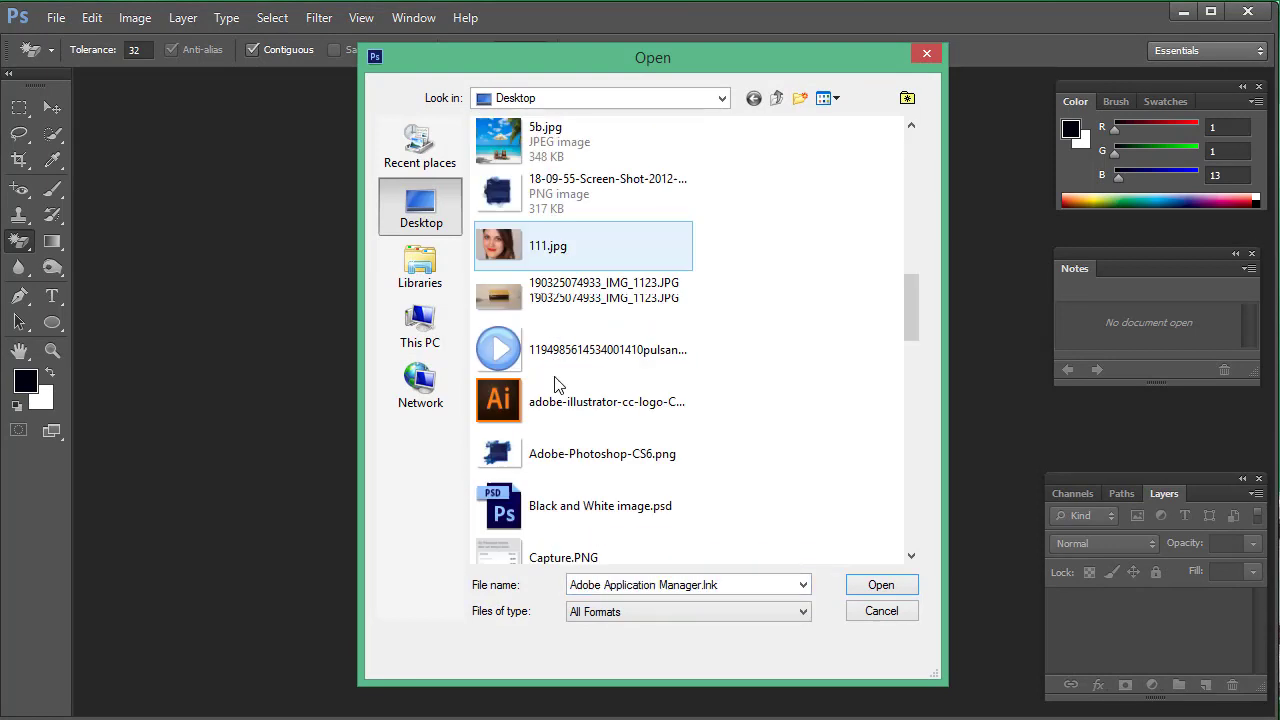
pyautogui.click(537, 245)
pyautogui.click(881, 584)
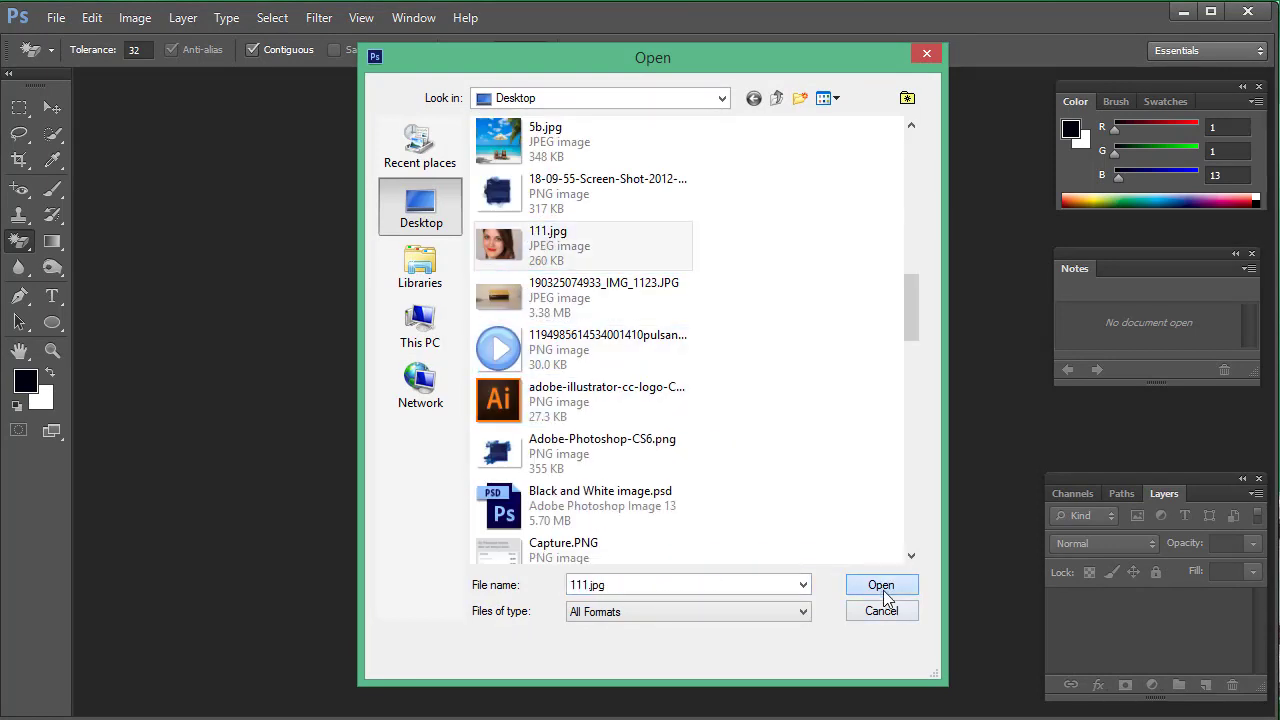
# With the Magic Eraser, erase the grey background on both sides of the portrait
pyautogui.rightClick(13, 246)
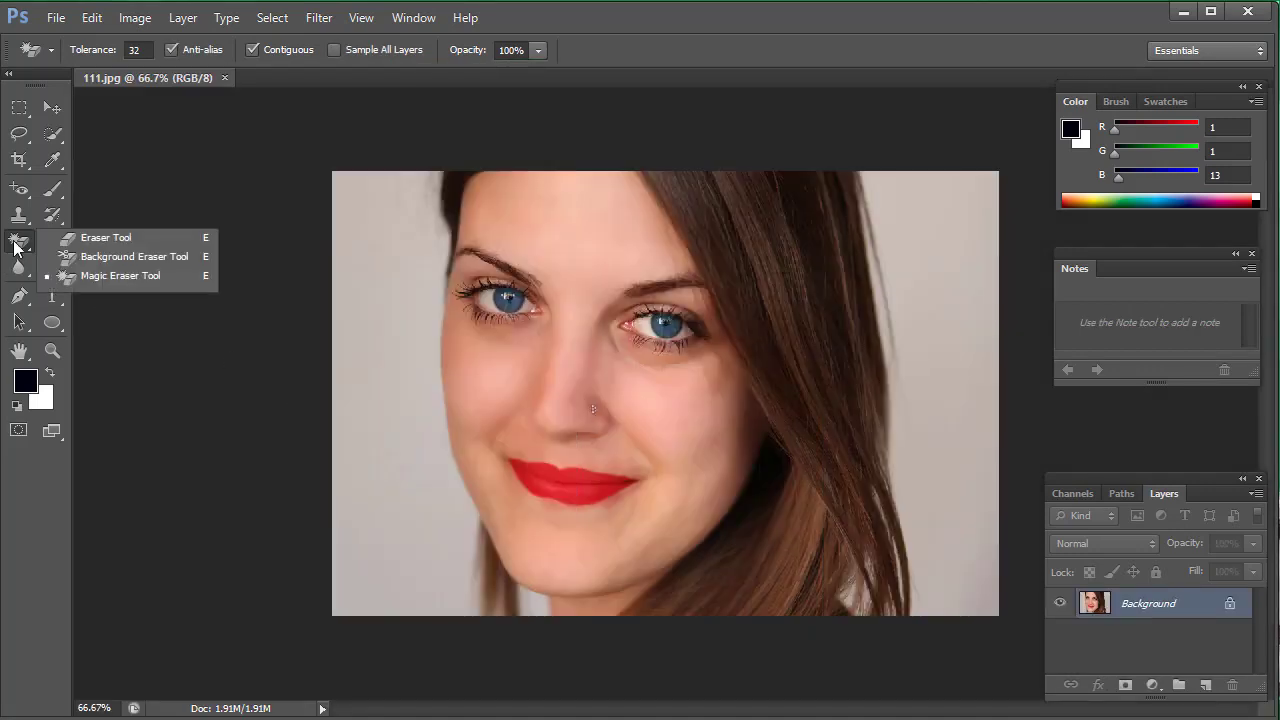
pyautogui.click(64, 280)
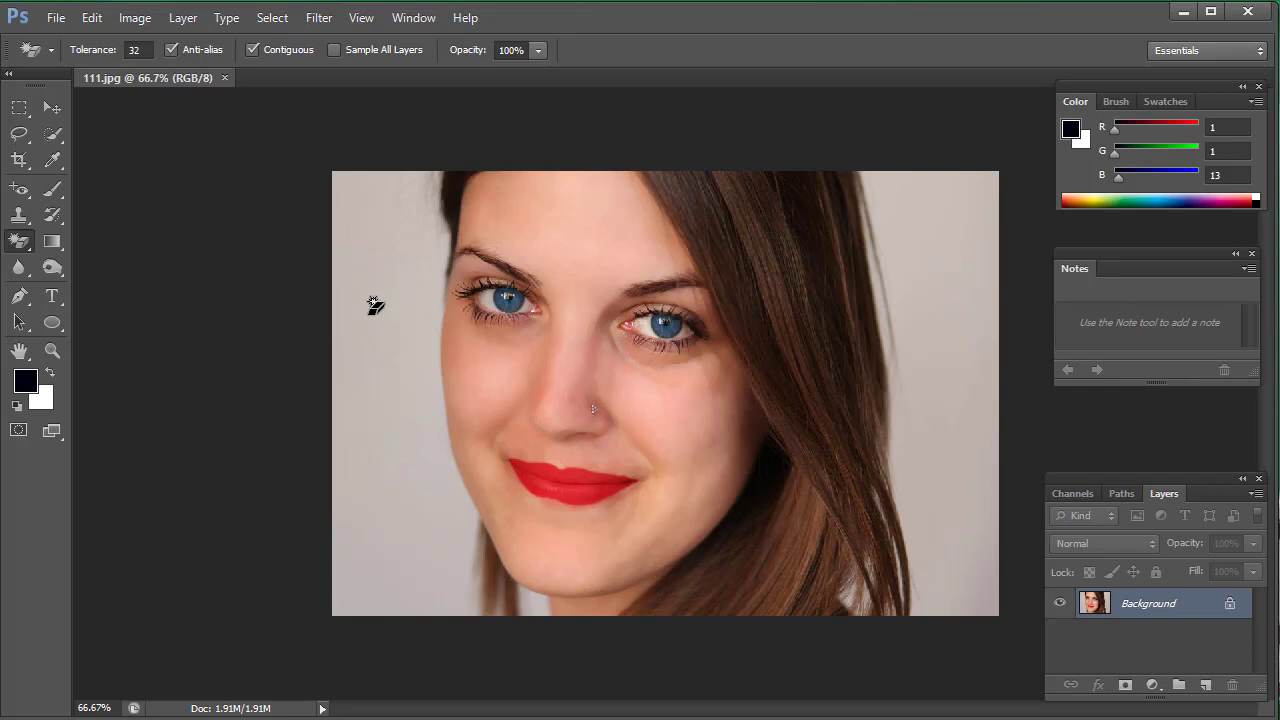
pyautogui.click(371, 305)
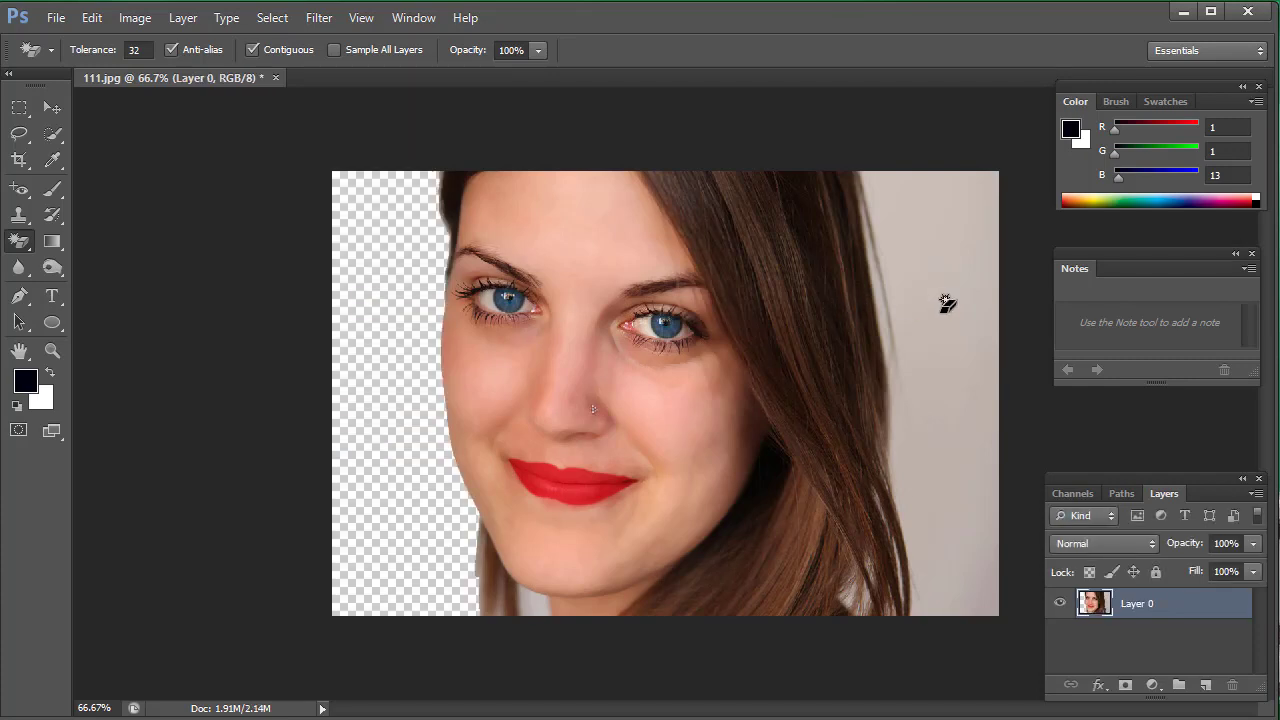
pyautogui.click(944, 302)
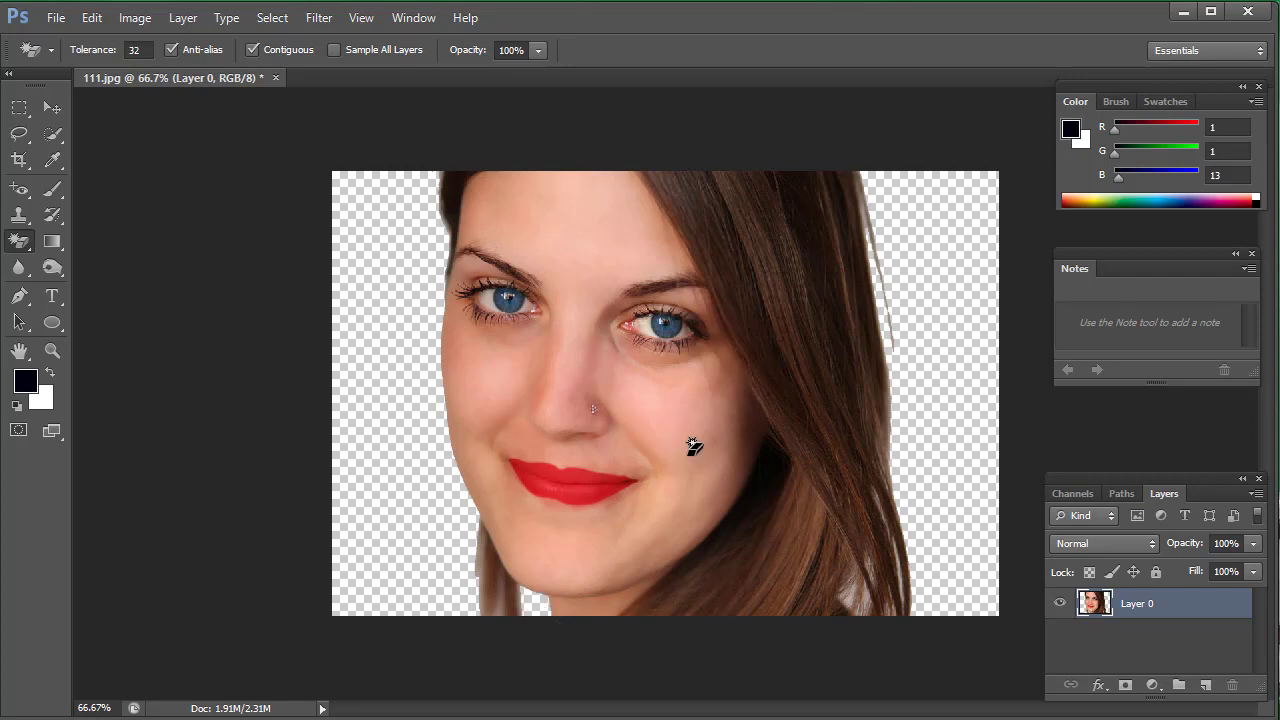
# Zoom in and erase both blue irises to transparency
pyautogui.scroll(-3, 688, 420)
pyautogui.scroll(2, 686, 408)
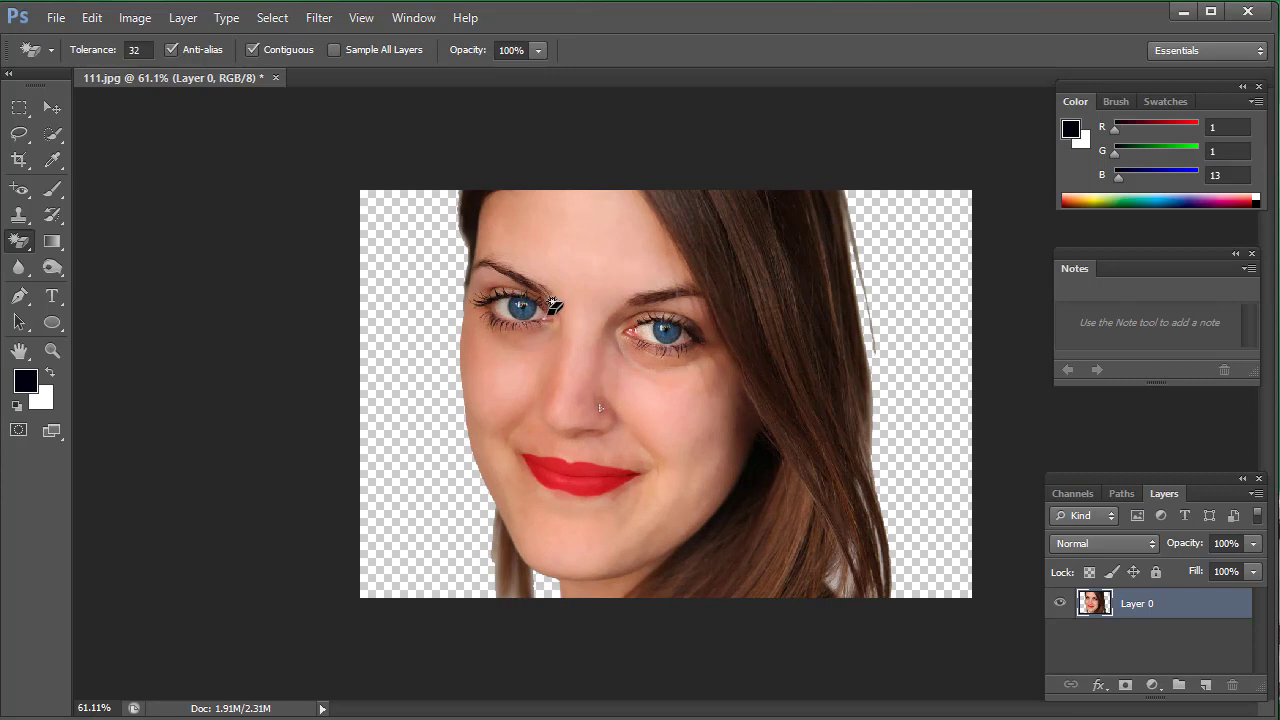
pyautogui.scroll(2, 418, 313)
pyautogui.scroll(1, 416, 290)
pyautogui.scroll(2, 509, 236)
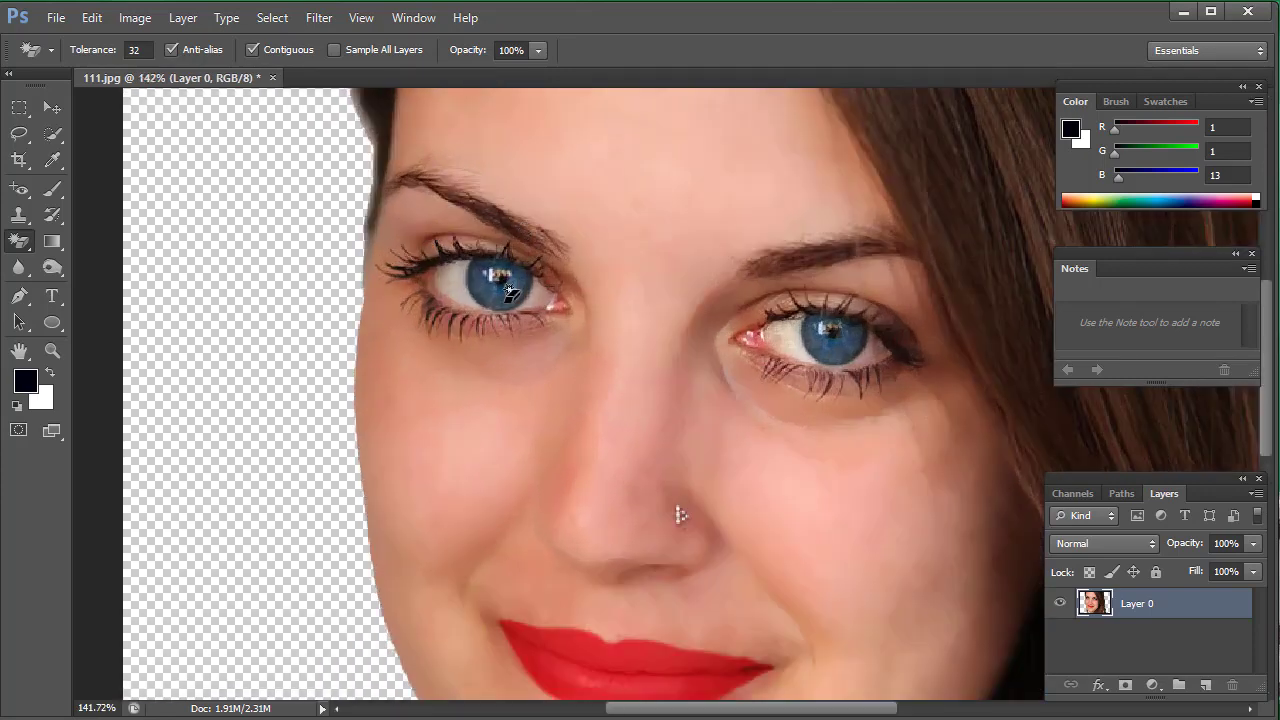
pyautogui.click(500, 277)
pyautogui.click(493, 283)
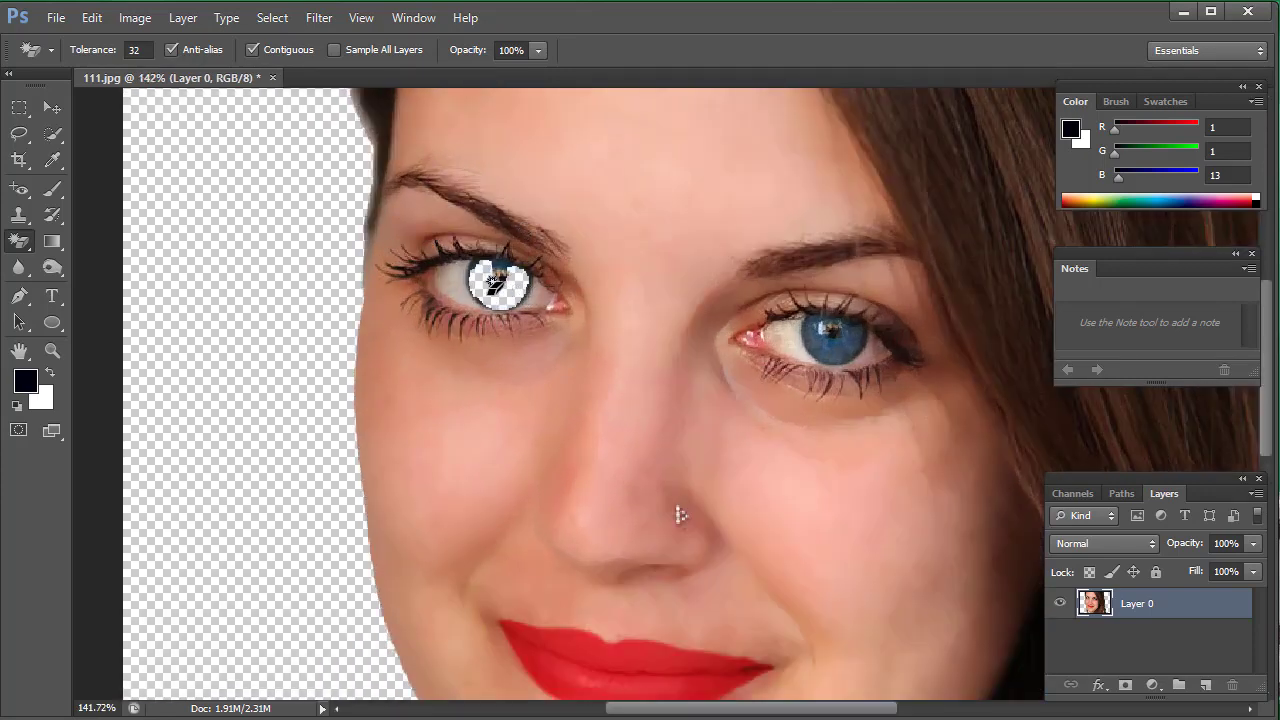
pyautogui.click(832, 338)
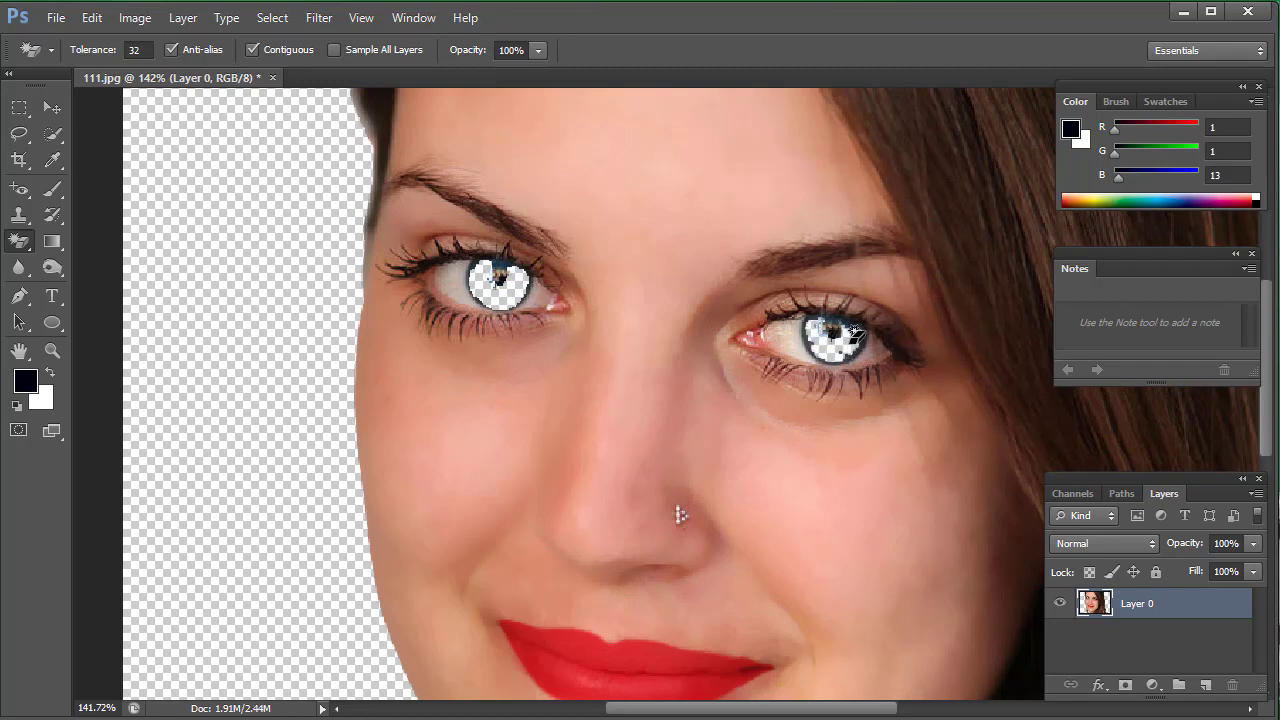
pyautogui.scroll(-1, 691, 266)
pyautogui.scroll(-1, 703, 286)
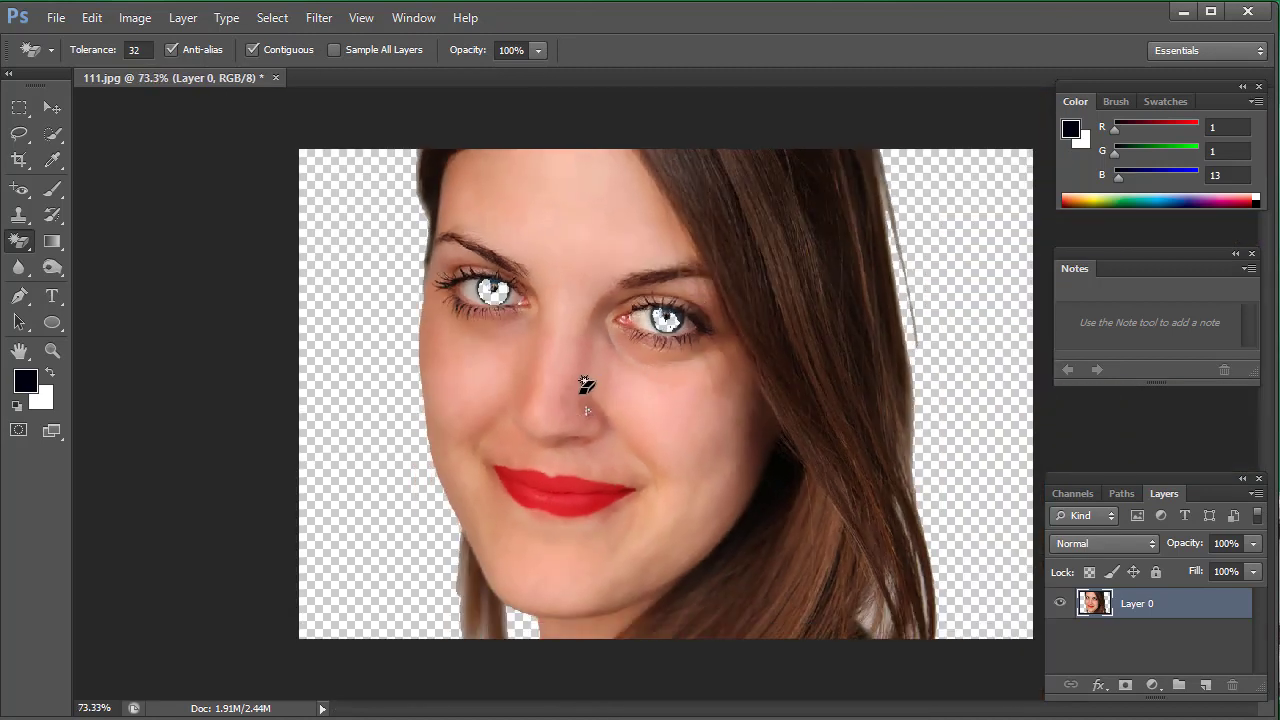
pyautogui.scroll(-1, 456, 290)
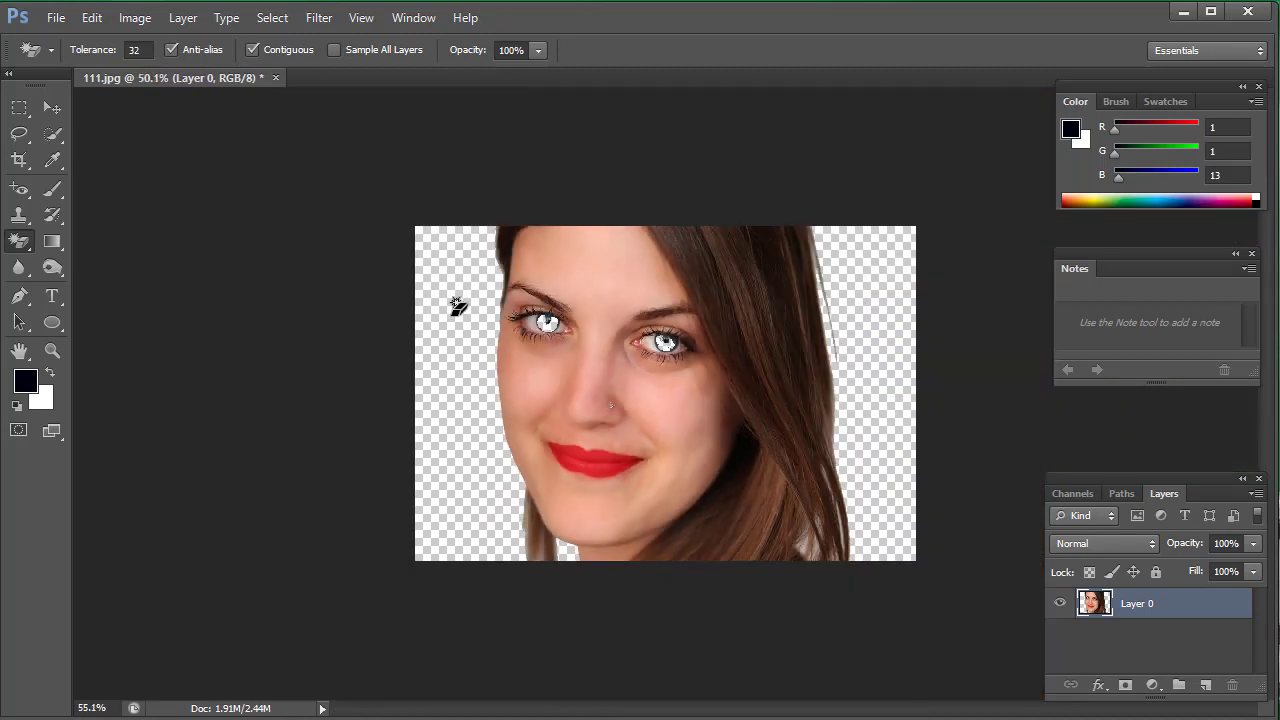
pyautogui.scroll(1, 457, 306)
pyautogui.rightClick(24, 244)
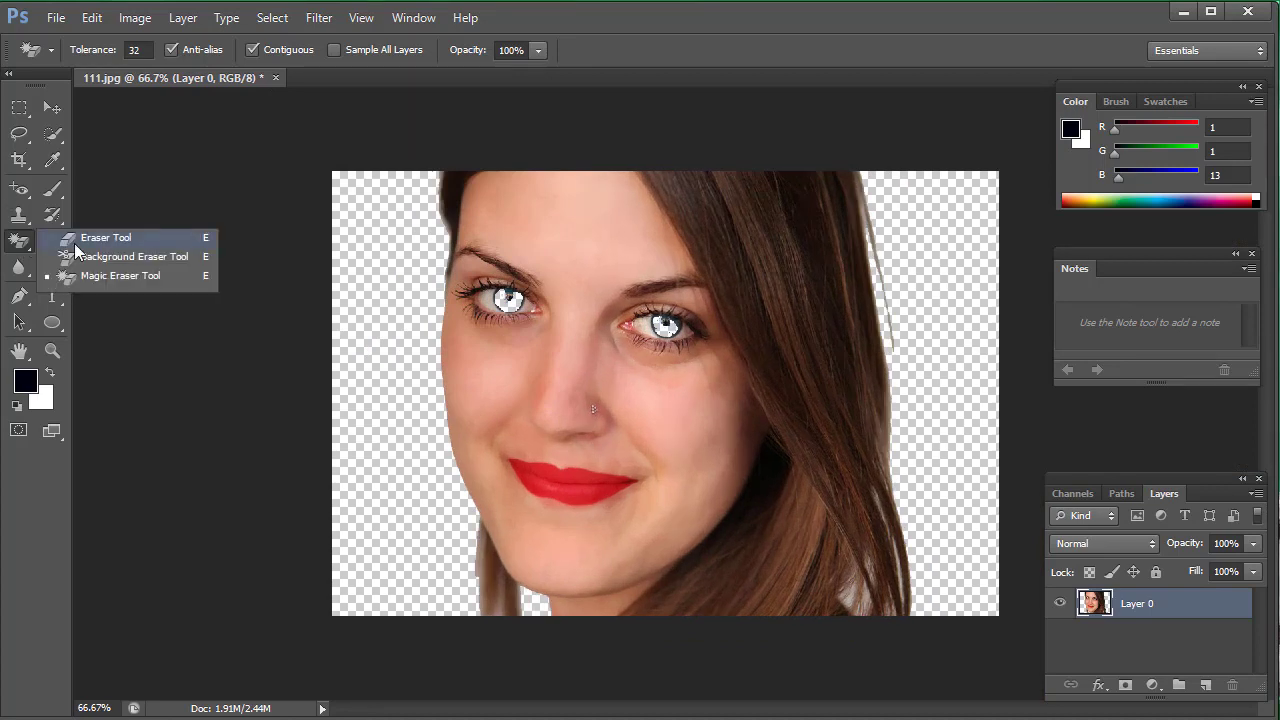
# Select the Gradient Tool and drag red-to-green radial gradients from the top and top-left
pyautogui.click(76, 246)
pyautogui.click(52, 244)
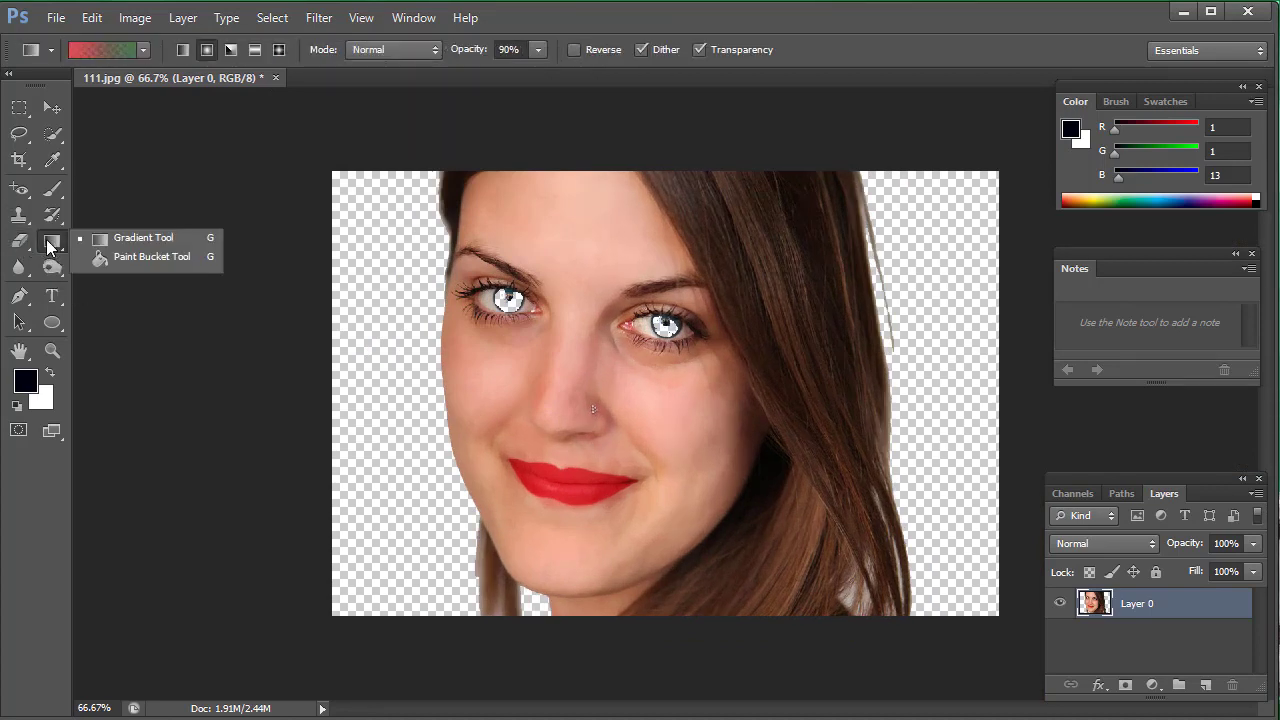
pyautogui.click(86, 248)
pyautogui.moveTo(458, 263); pyautogui.dragTo(760, 517)
pyautogui.moveTo(772, 254); pyautogui.dragTo(665, 498)
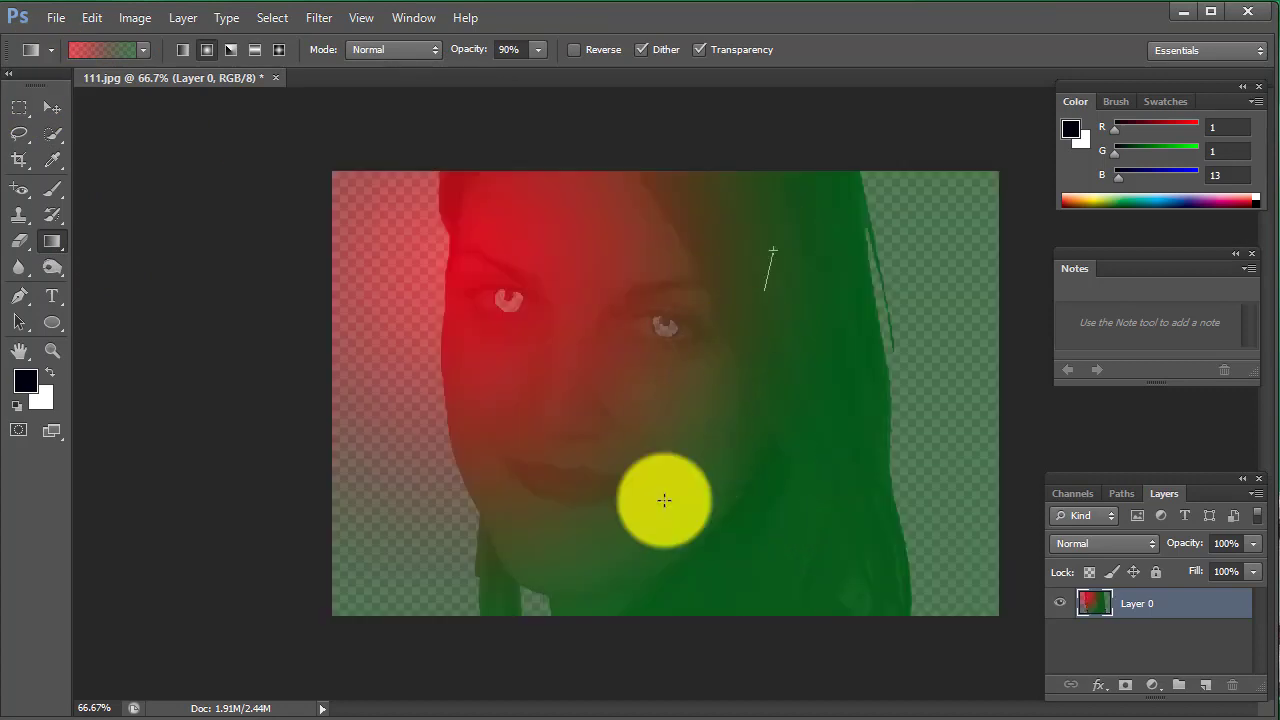
pyautogui.moveTo(546, 206); pyautogui.dragTo(494, 494)
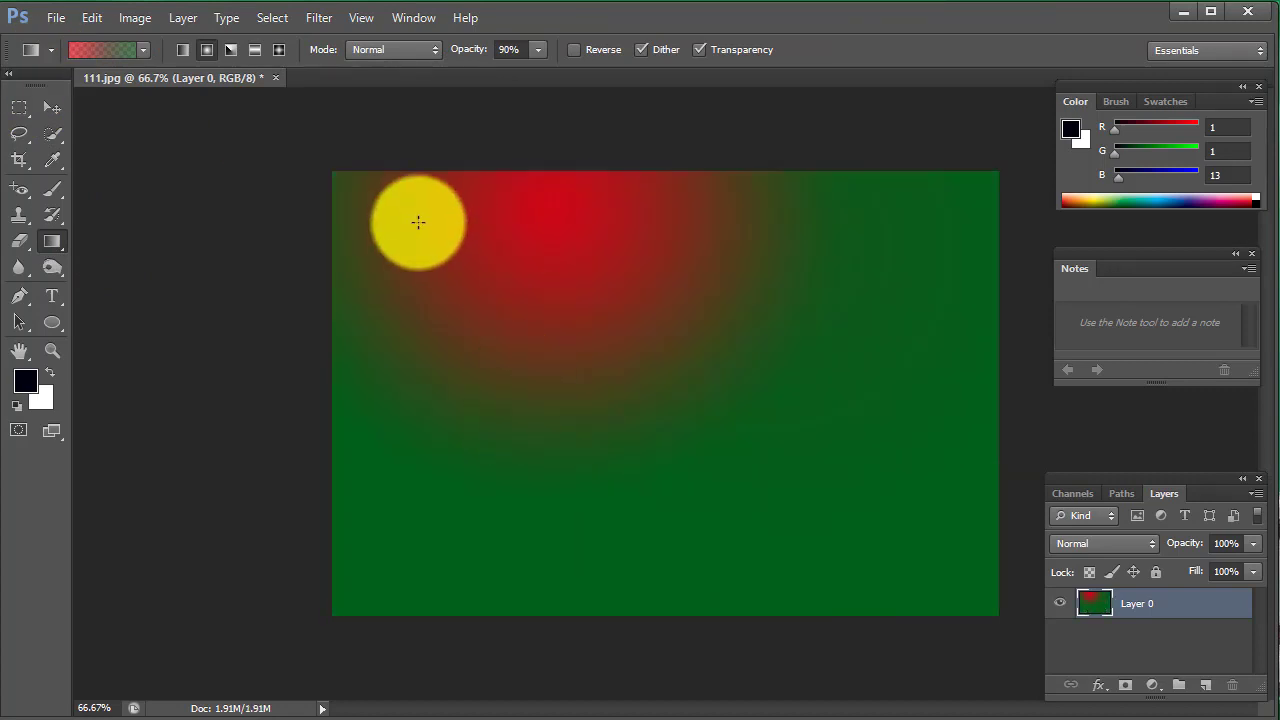
pyautogui.moveTo(417, 221)
pyautogui.mouseDown()
pyautogui.moveTo(835, 518)
pyautogui.moveTo(820, 525)
pyautogui.mouseUp()
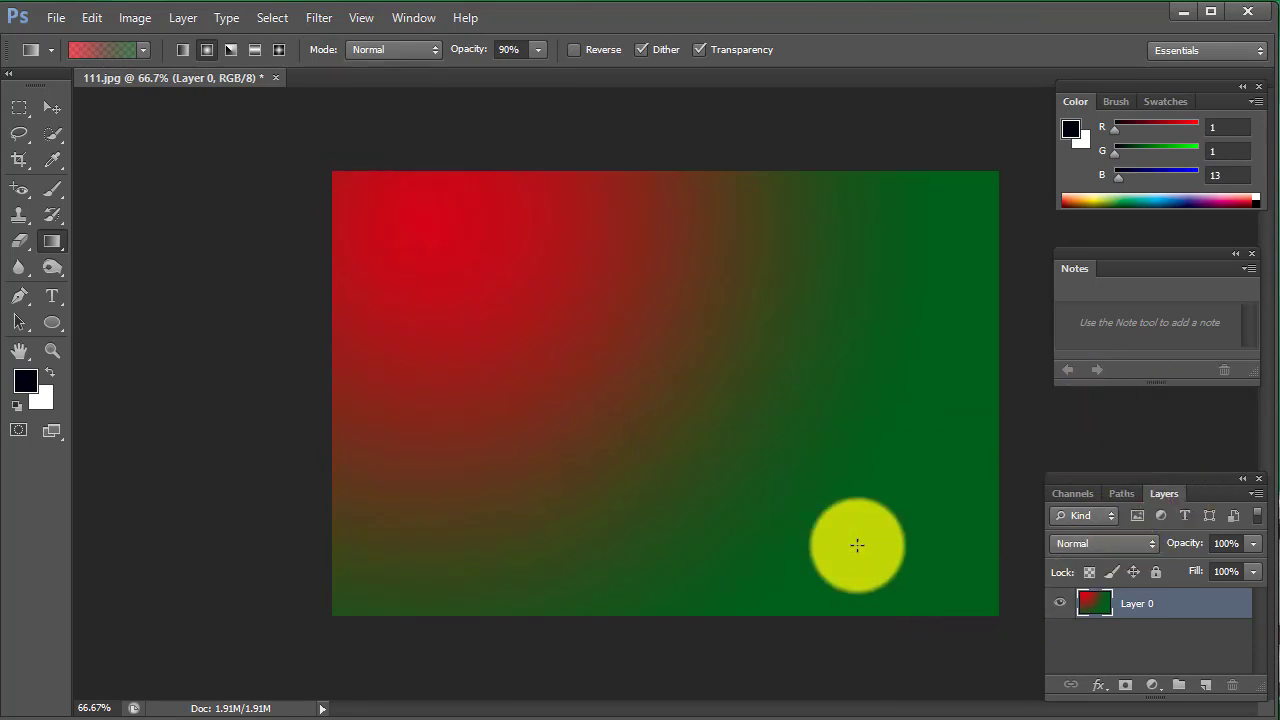
# Try further gradient placements, finishing with the red glow centred near the top middle
pyautogui.moveTo(979, 601)
pyautogui.mouseDown()
pyautogui.moveTo(669, 369)
pyautogui.moveTo(443, 254)
pyautogui.moveTo(455, 260)
pyautogui.mouseUp()
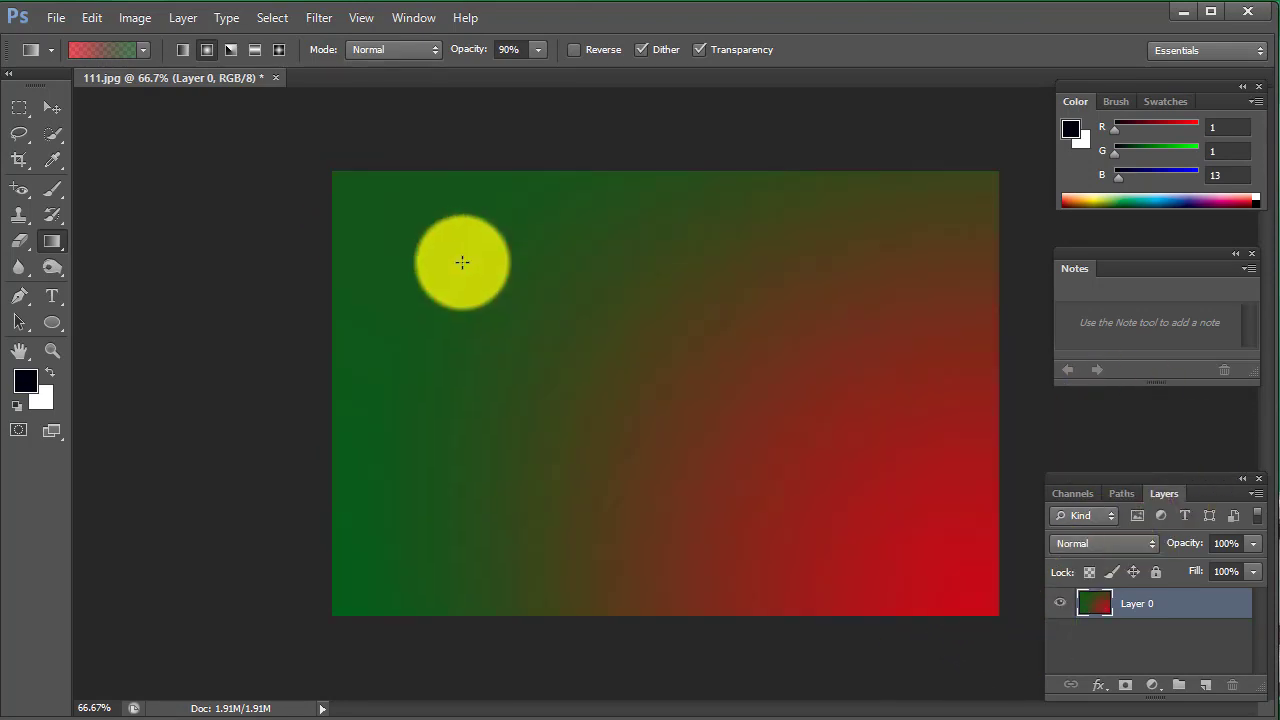
pyautogui.moveTo(957, 551)
pyautogui.mouseDown()
pyautogui.moveTo(571, 346)
pyautogui.moveTo(560, 374)
pyautogui.moveTo(1043, 286)
pyautogui.mouseUp()
pyautogui.moveTo(650, 285)
pyautogui.mouseDown()
pyautogui.moveTo(777, 337)
pyautogui.moveTo(873, 443)
pyautogui.mouseUp()
pyautogui.moveTo(998, 276); pyautogui.dragTo(768, 540)
pyautogui.moveTo(771, 214); pyautogui.dragTo(429, 566)
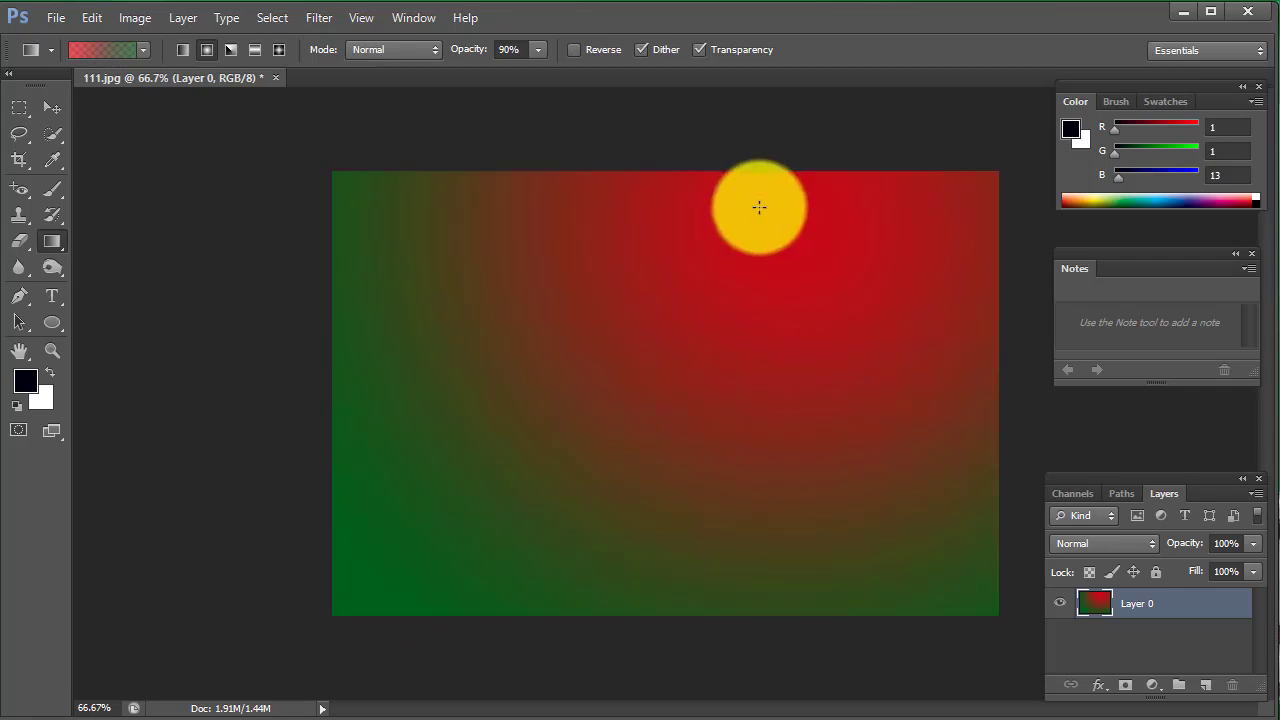
pyautogui.moveTo(903, 309); pyautogui.dragTo(566, 691)
pyautogui.moveTo(360, 331); pyautogui.dragTo(883, 477)
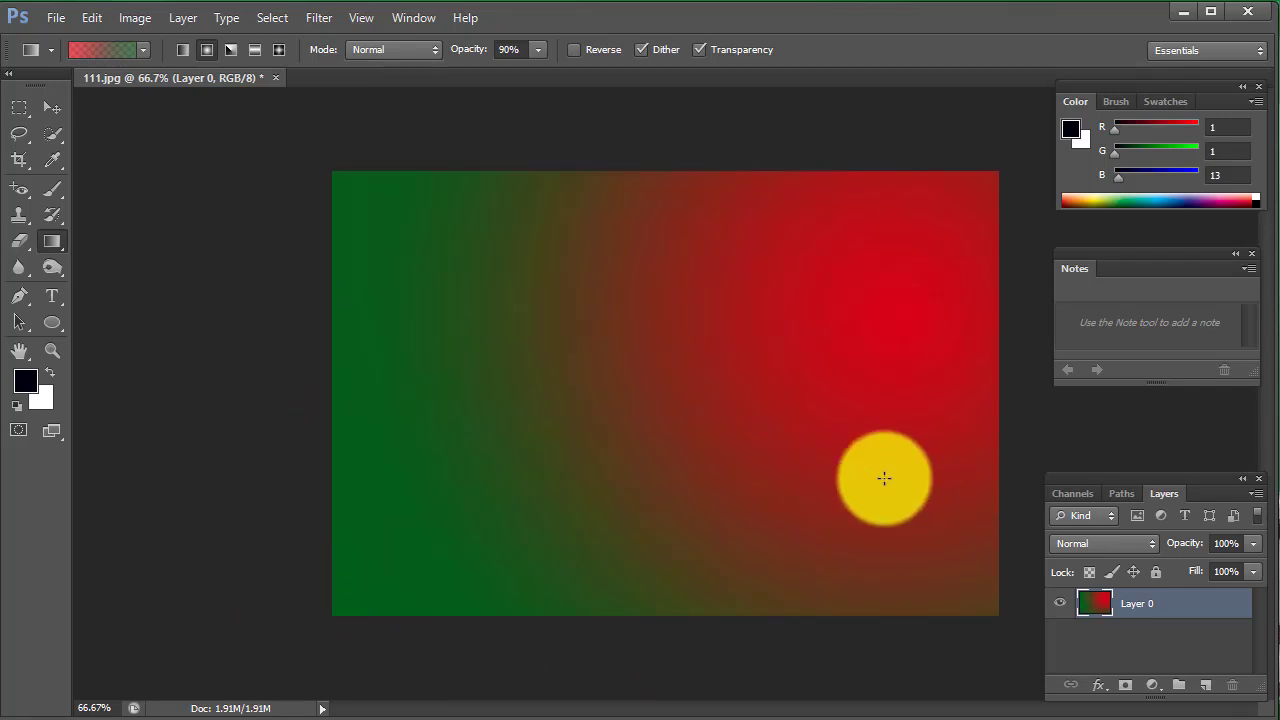
pyautogui.moveTo(746, 236); pyautogui.dragTo(637, 606)
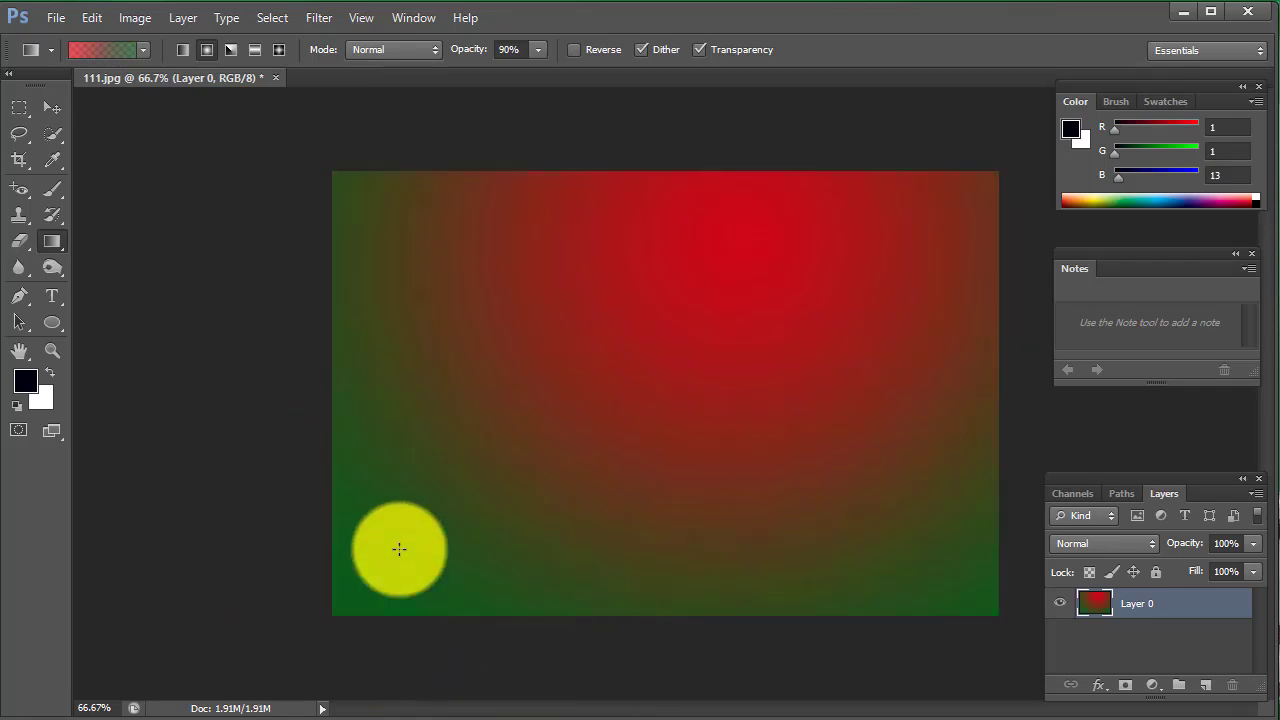
# Open the beach photo 1b.jpg from the Desktop
pyautogui.rightClick(56, 246)
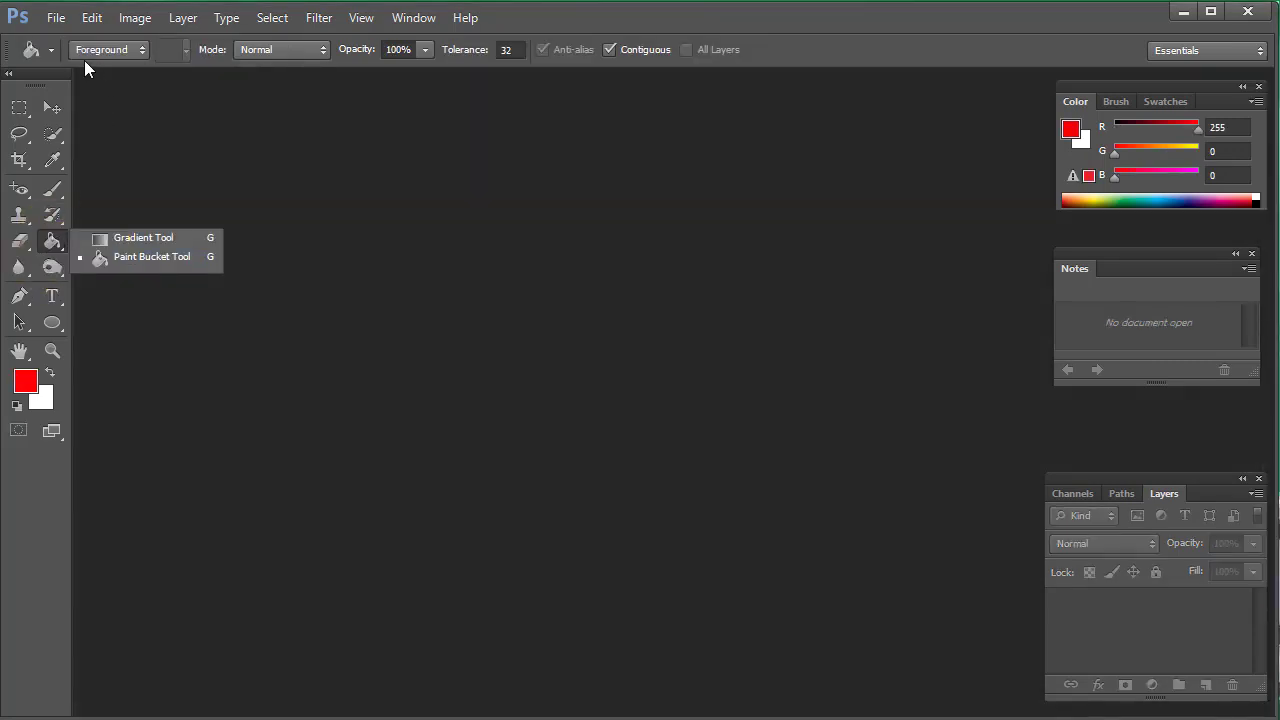
pyautogui.click(55, 18)
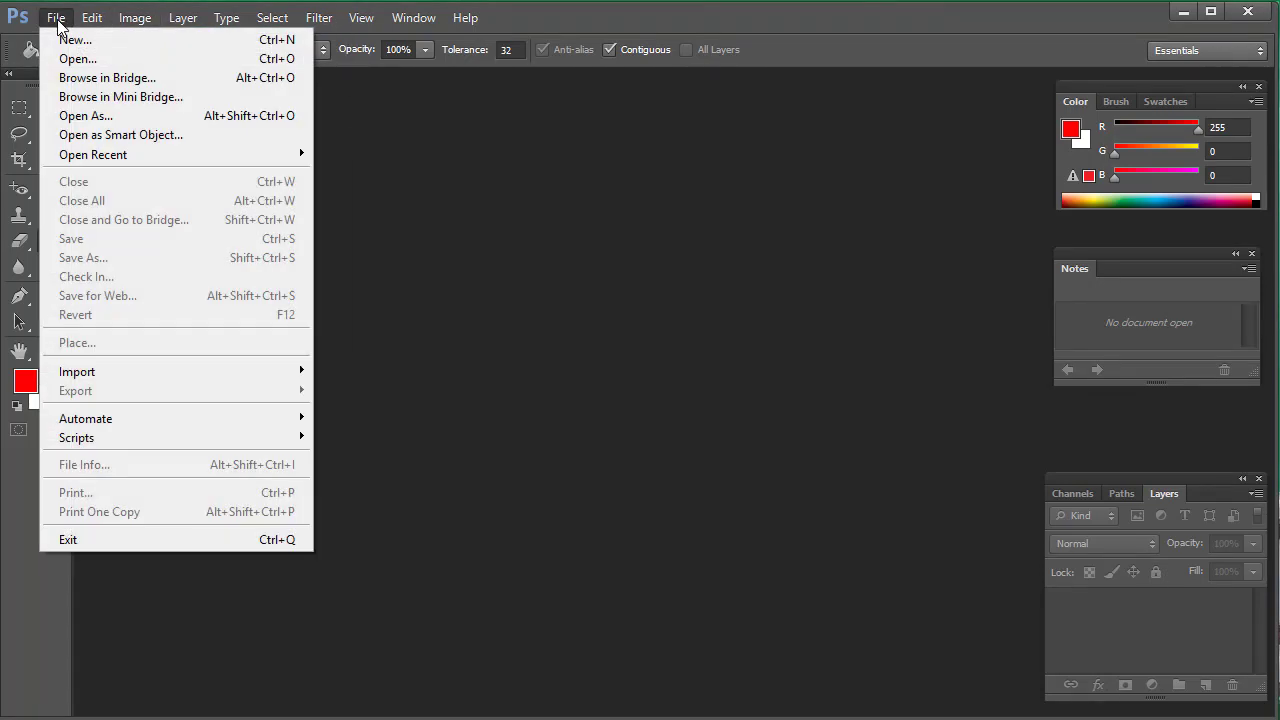
pyautogui.click(90, 58)
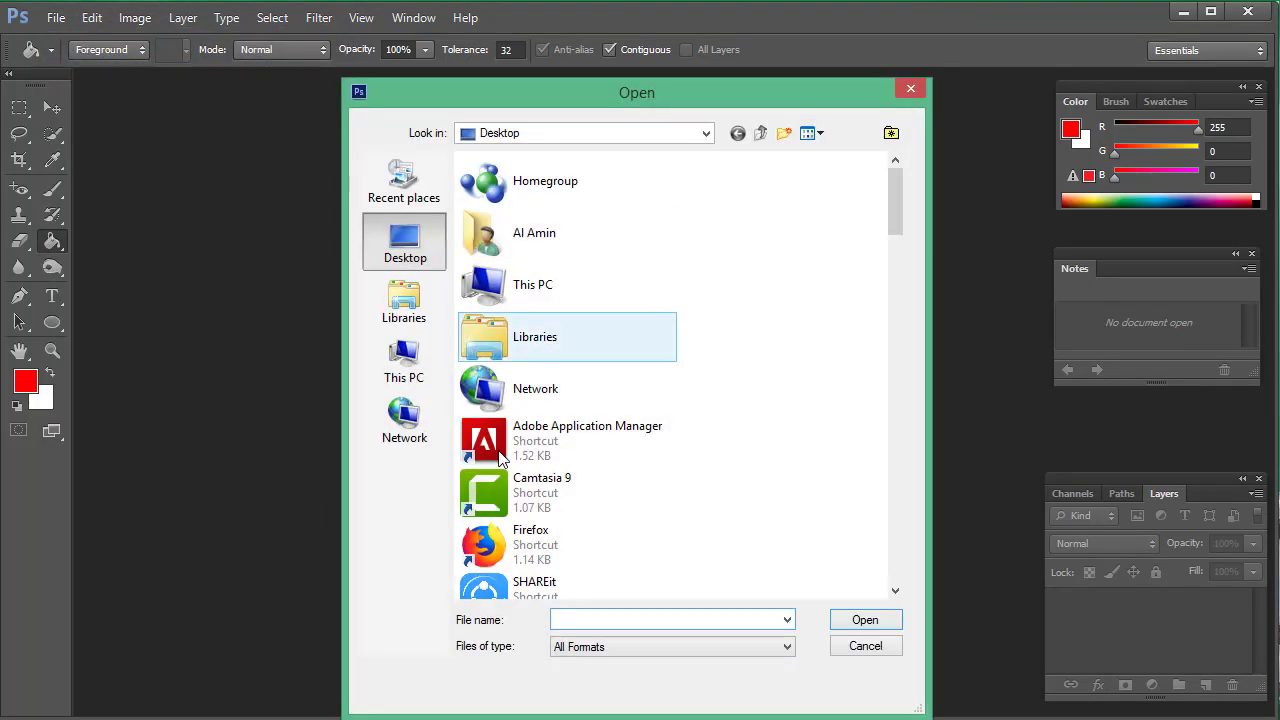
pyautogui.click(502, 455)
pyautogui.scroll(-2, 508, 448)
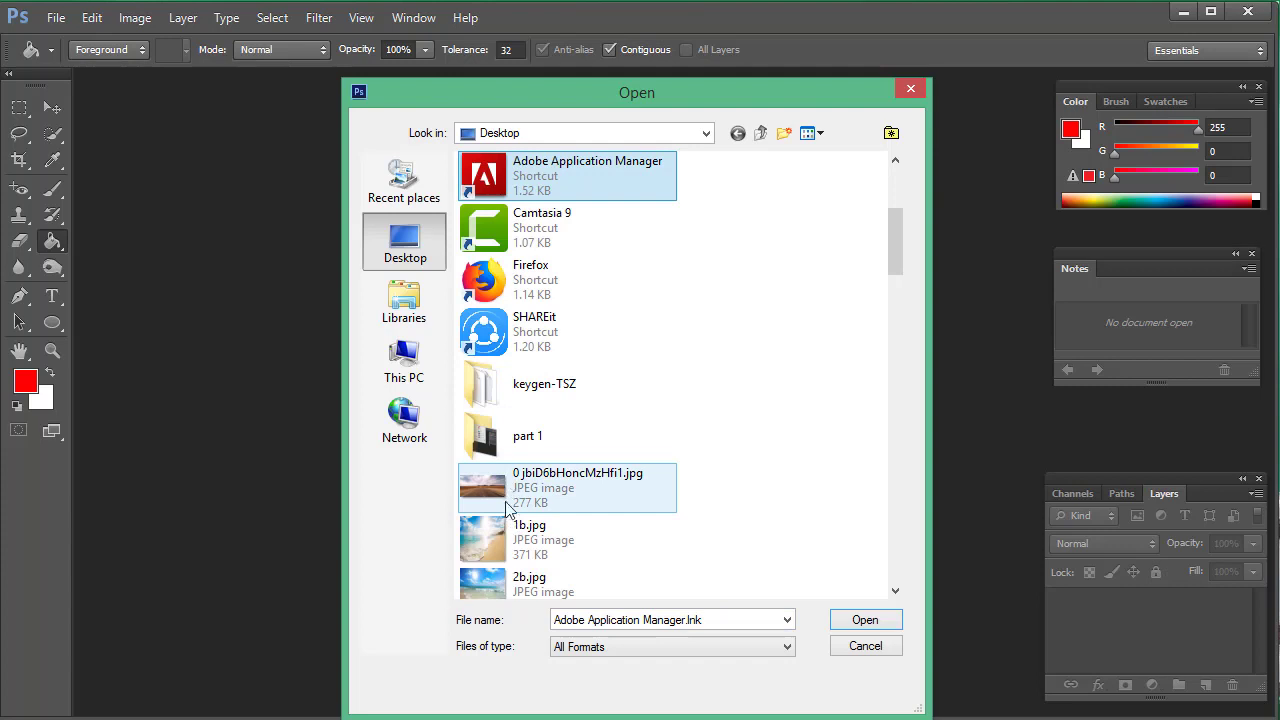
pyautogui.click(500, 540)
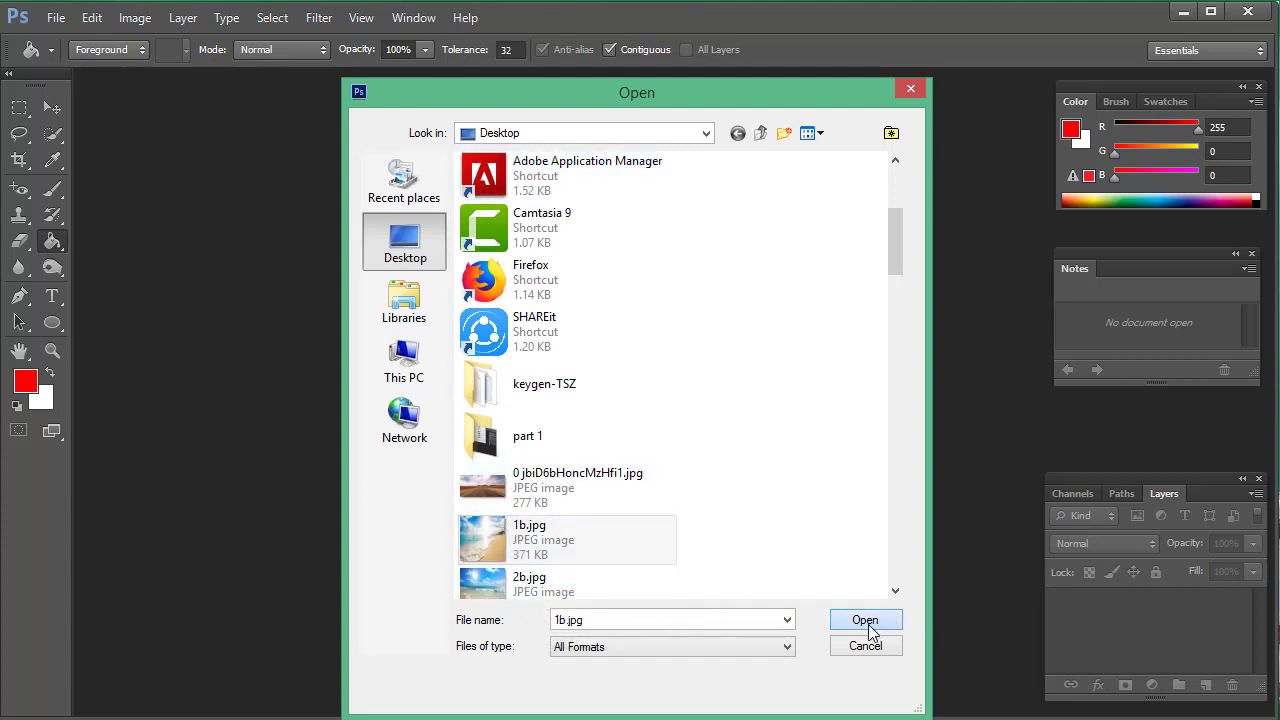
pyautogui.click(865, 621)
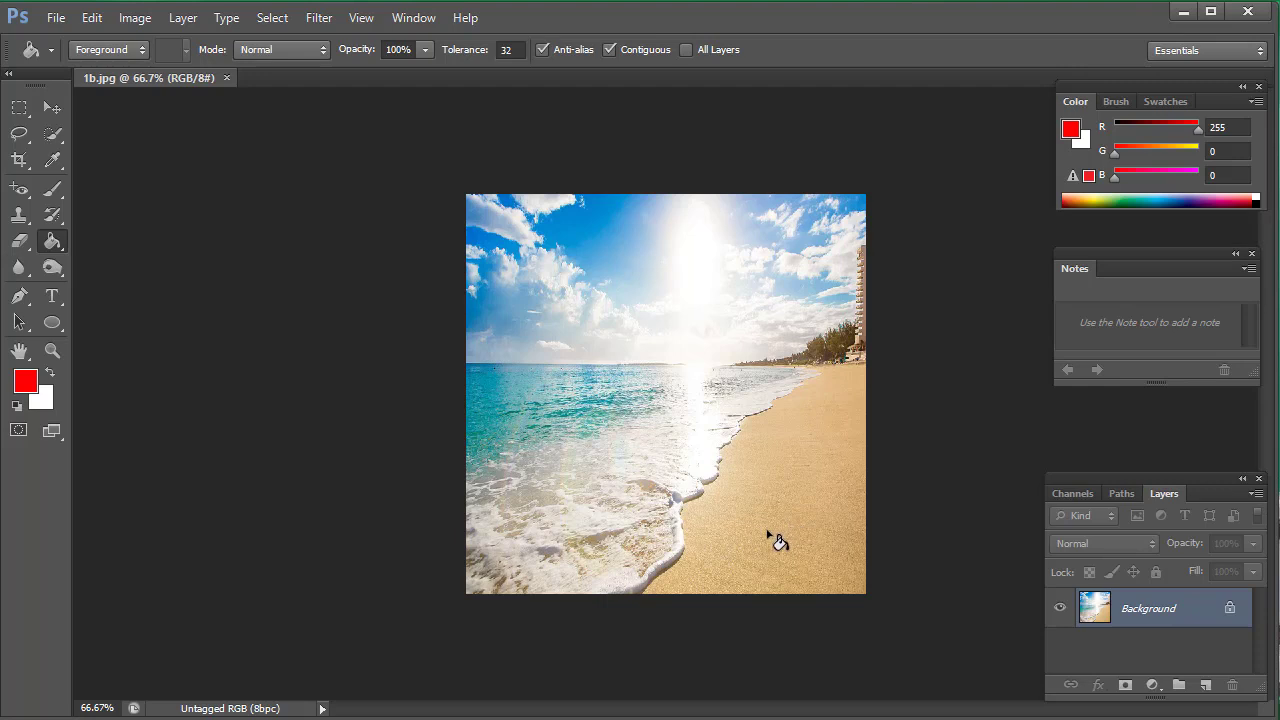
# Fill the sand solid red with the Paint Bucket Tool
pyautogui.click(46, 140)
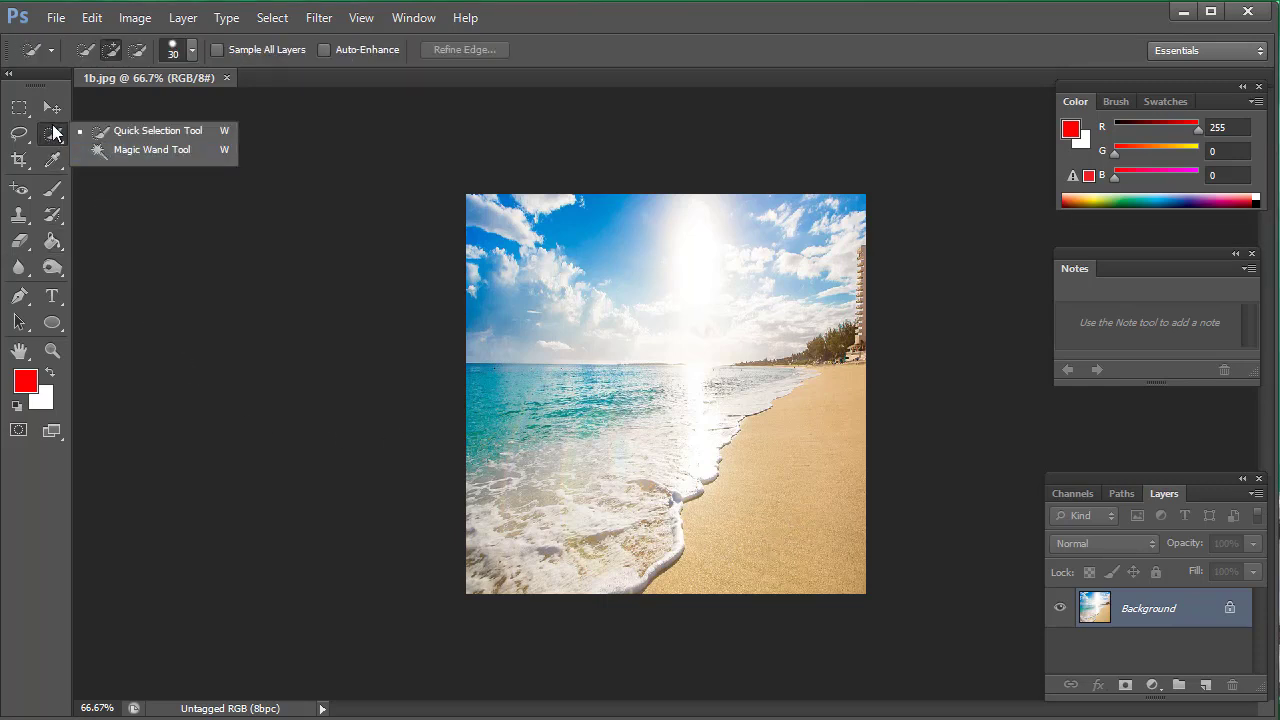
pyautogui.click(53, 242)
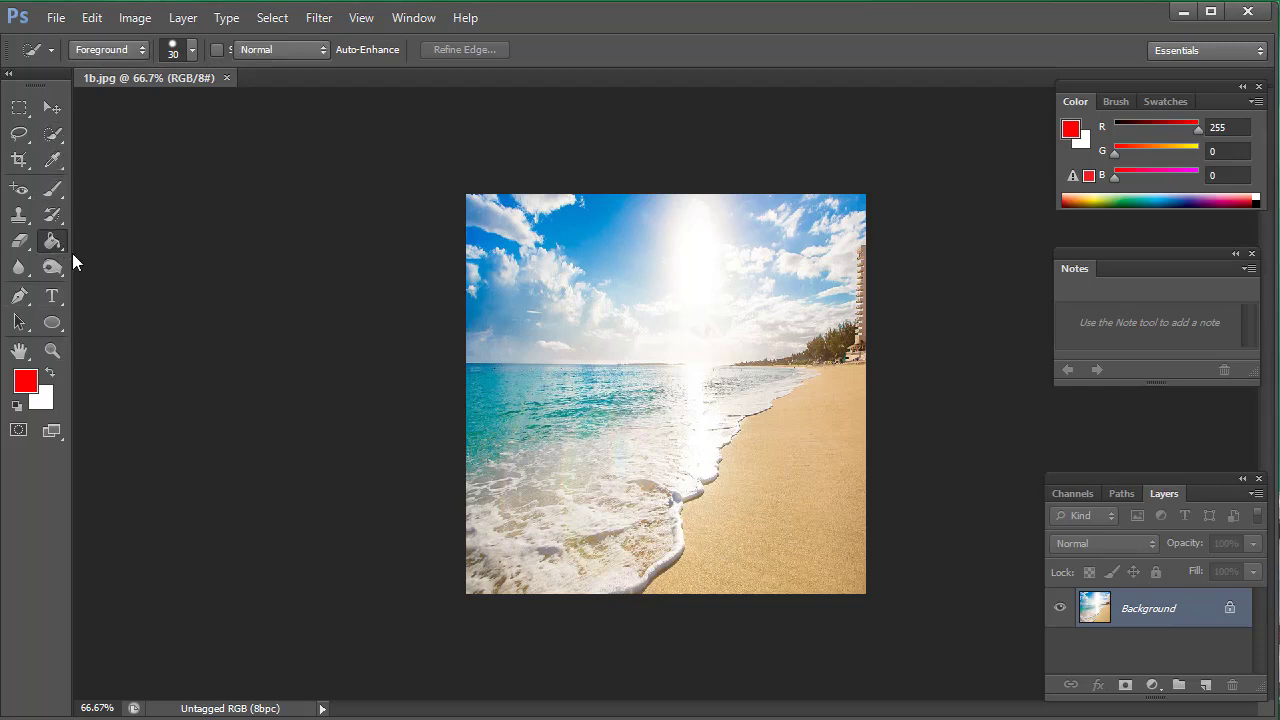
pyautogui.click(788, 497)
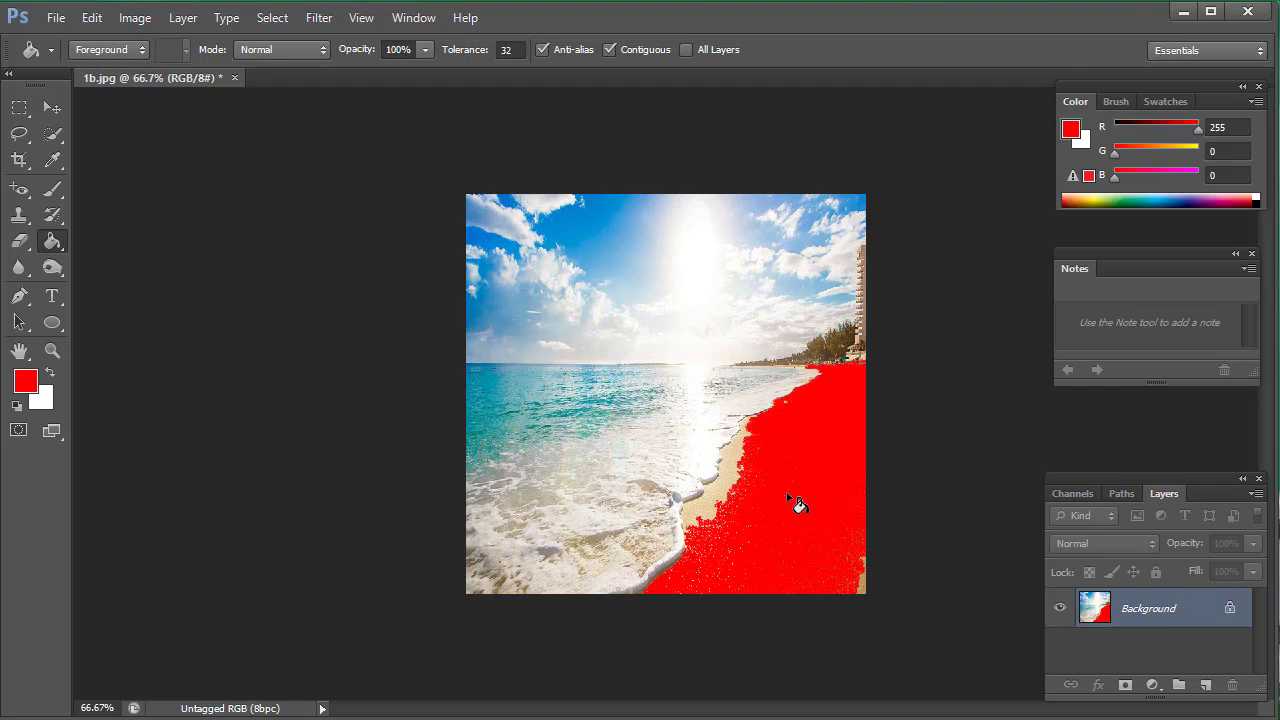
pyautogui.click(718, 507)
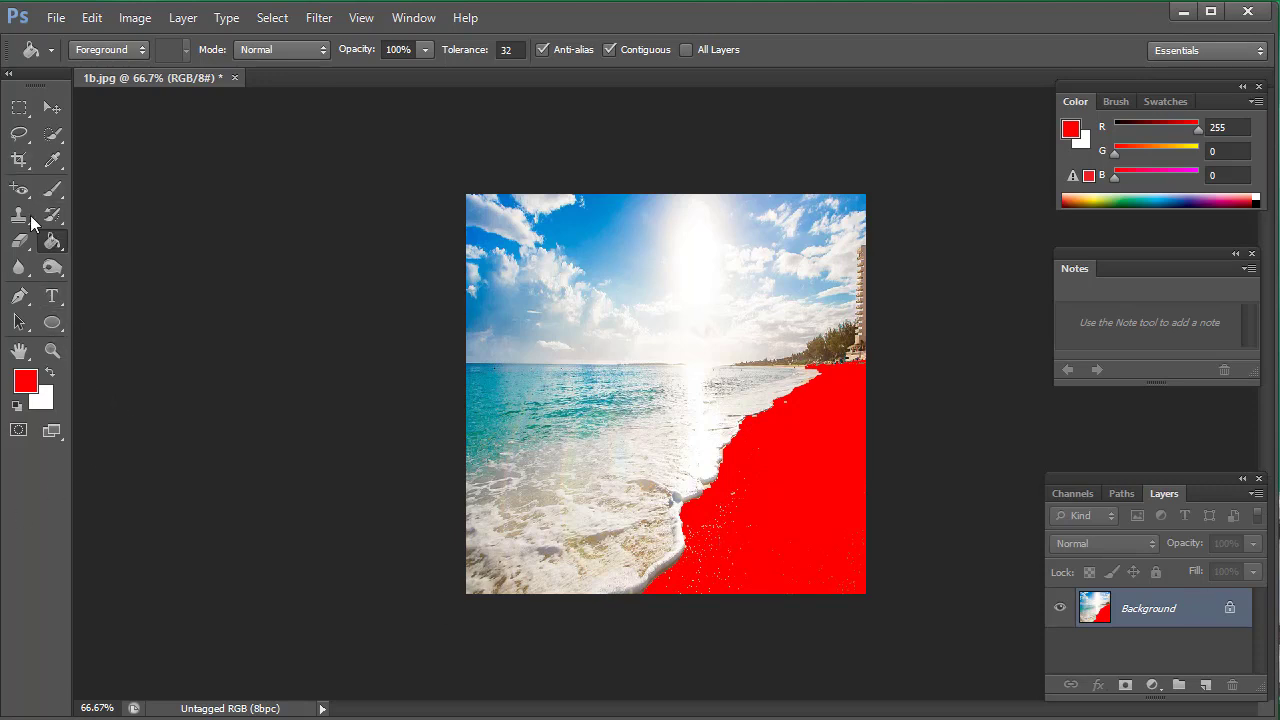
pyautogui.click(54, 327)
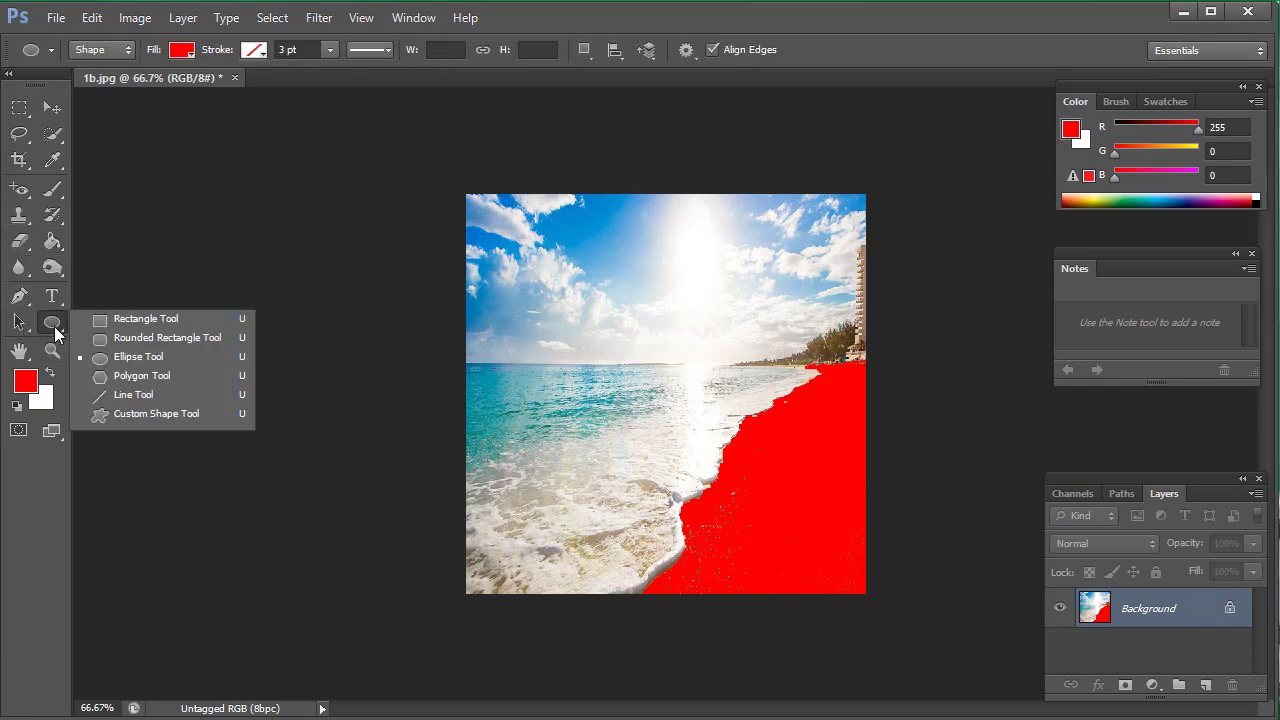
# Draw a rounded rectangle in the upper middle of the beach photo and rasterize it
pyautogui.click(107, 342)
pyautogui.moveTo(591, 258); pyautogui.dragTo(726, 397)
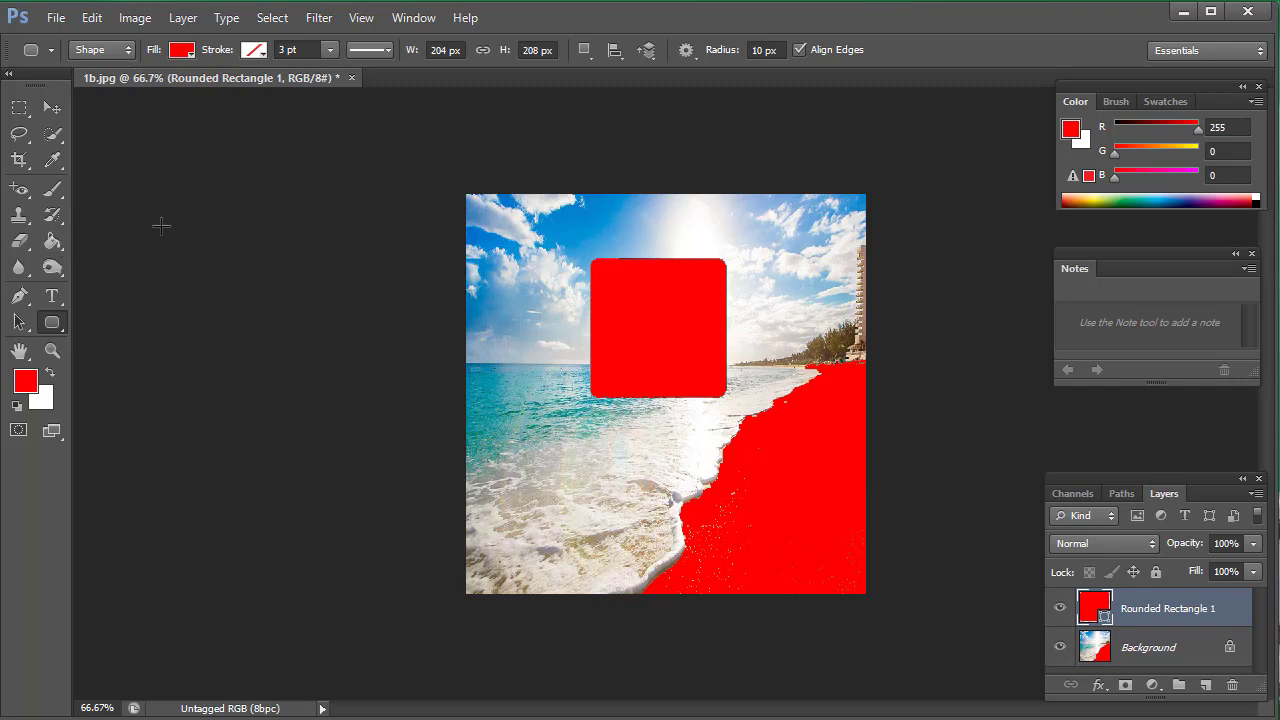
pyautogui.click(53, 242)
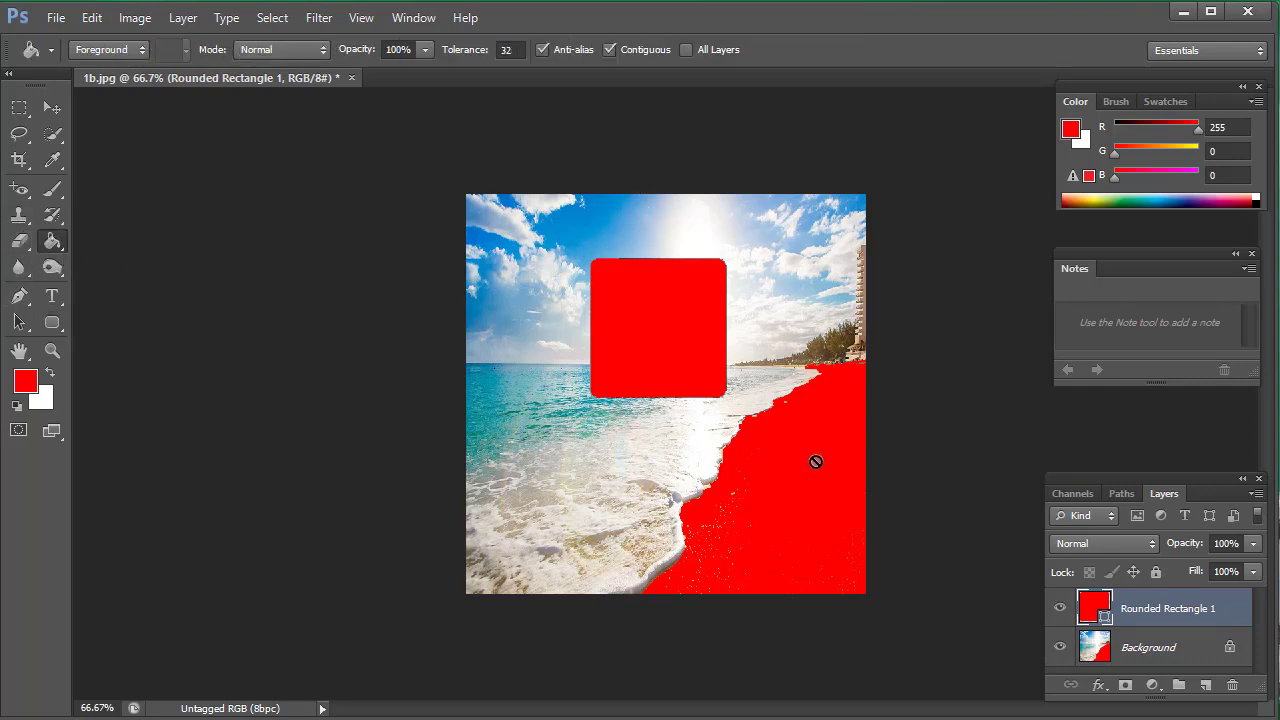
pyautogui.click(692, 339)
pyautogui.click(564, 297)
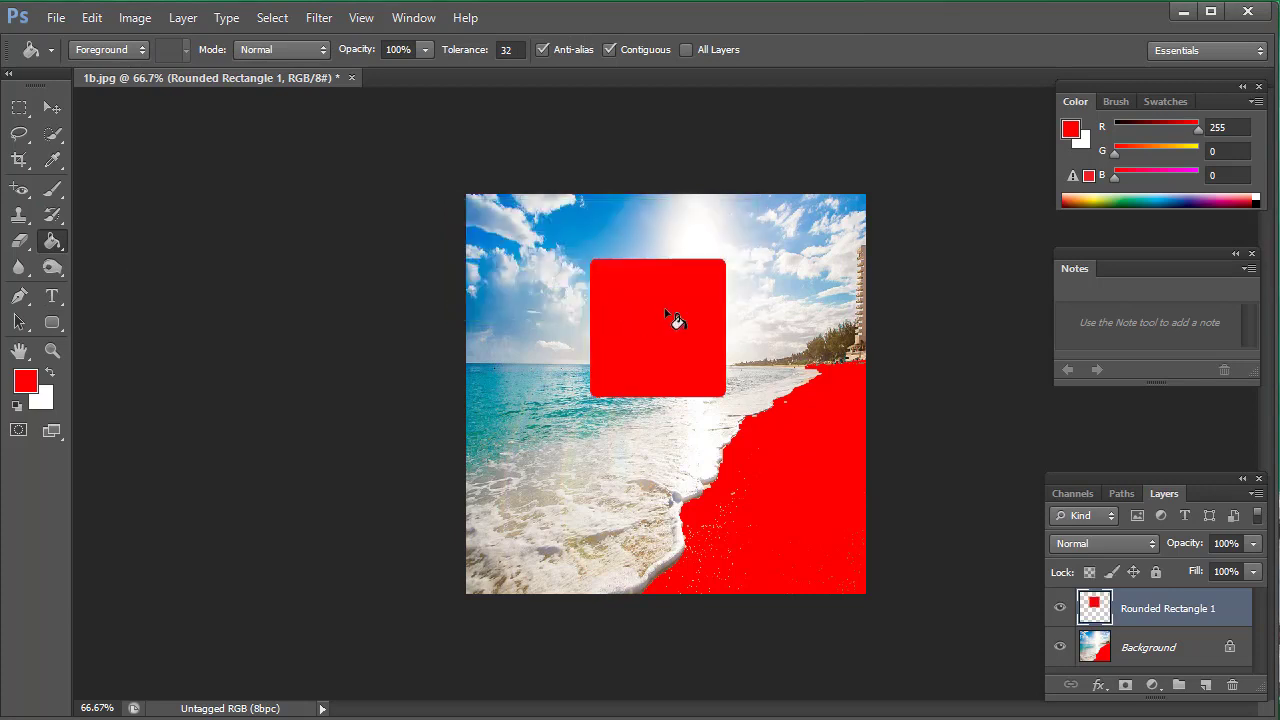
# Try filling the rectangle and empty layer area blue, then undo those fills
pyautogui.click(25, 385)
pyautogui.click(357, 385)
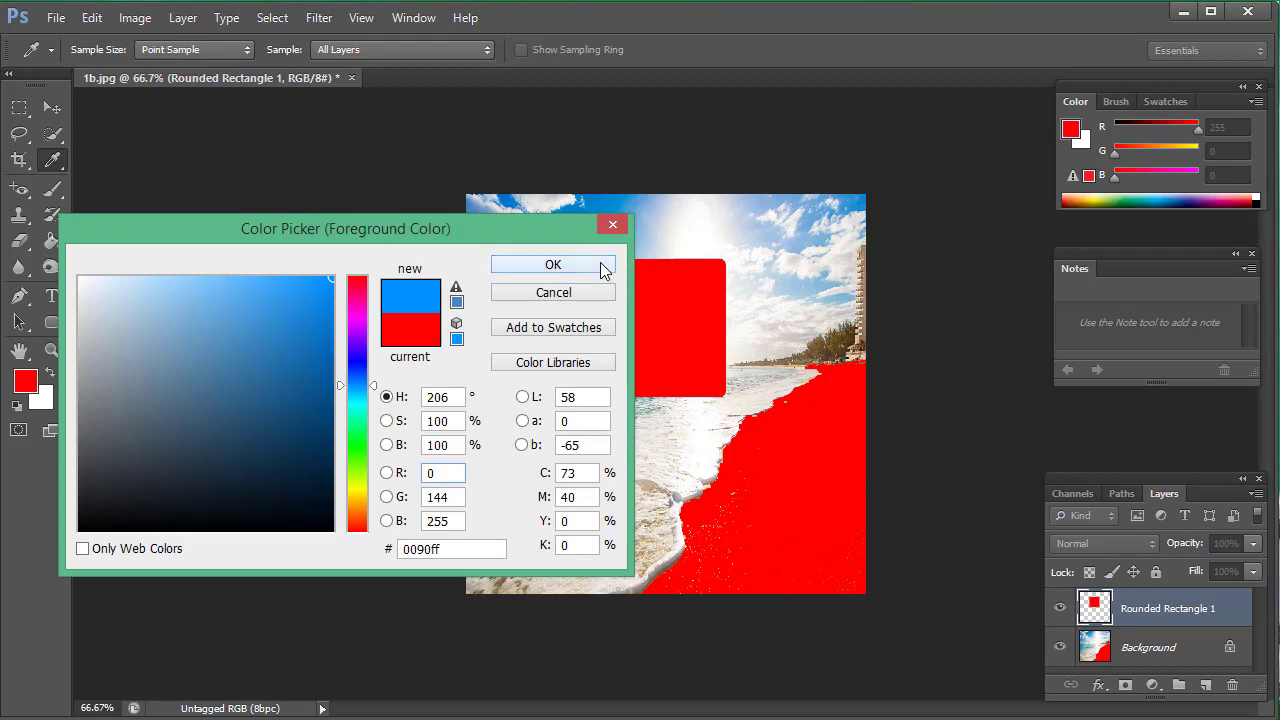
pyautogui.click(553, 265)
pyautogui.press('g')
pyautogui.click(623, 318)
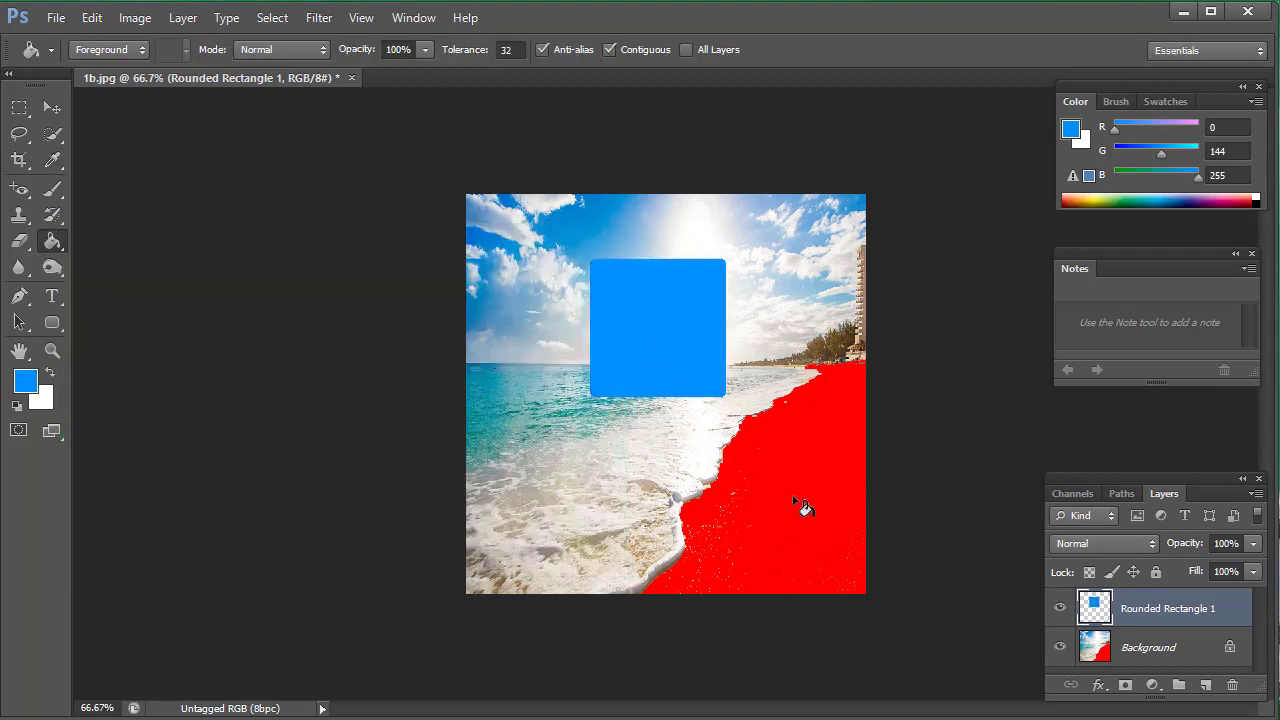
pyautogui.click(805, 517)
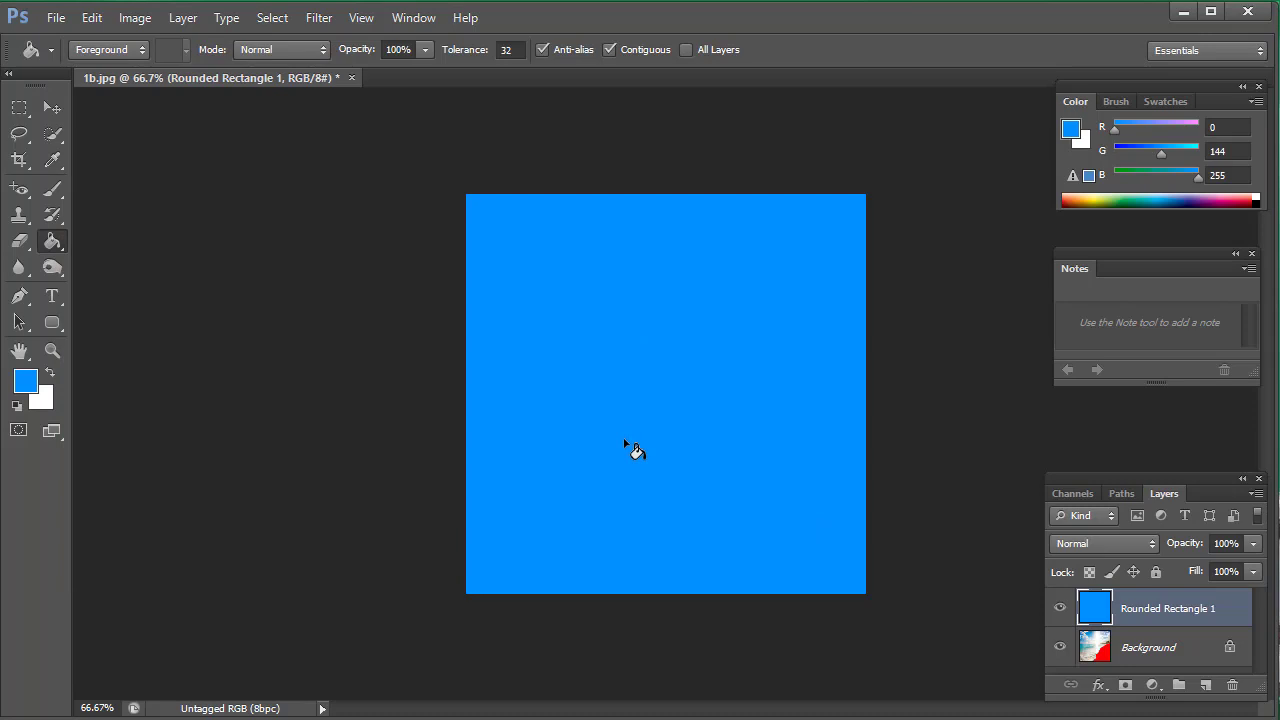
pyautogui.hotkey('ctrl', 'alt', 'z')
pyautogui.hotkey('ctrl', 'alt', 'z')
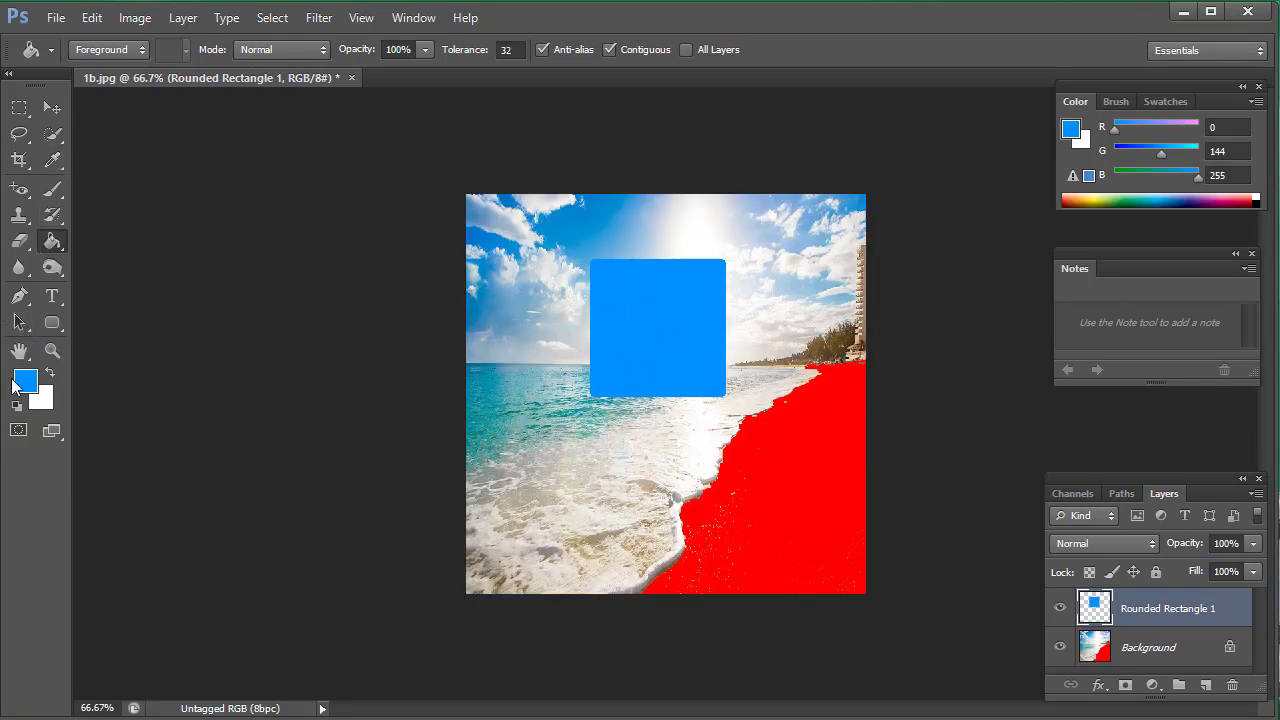
# Fill the rectangle and the rest of its layer magenta, then close the beach document
pyautogui.click(15, 383)
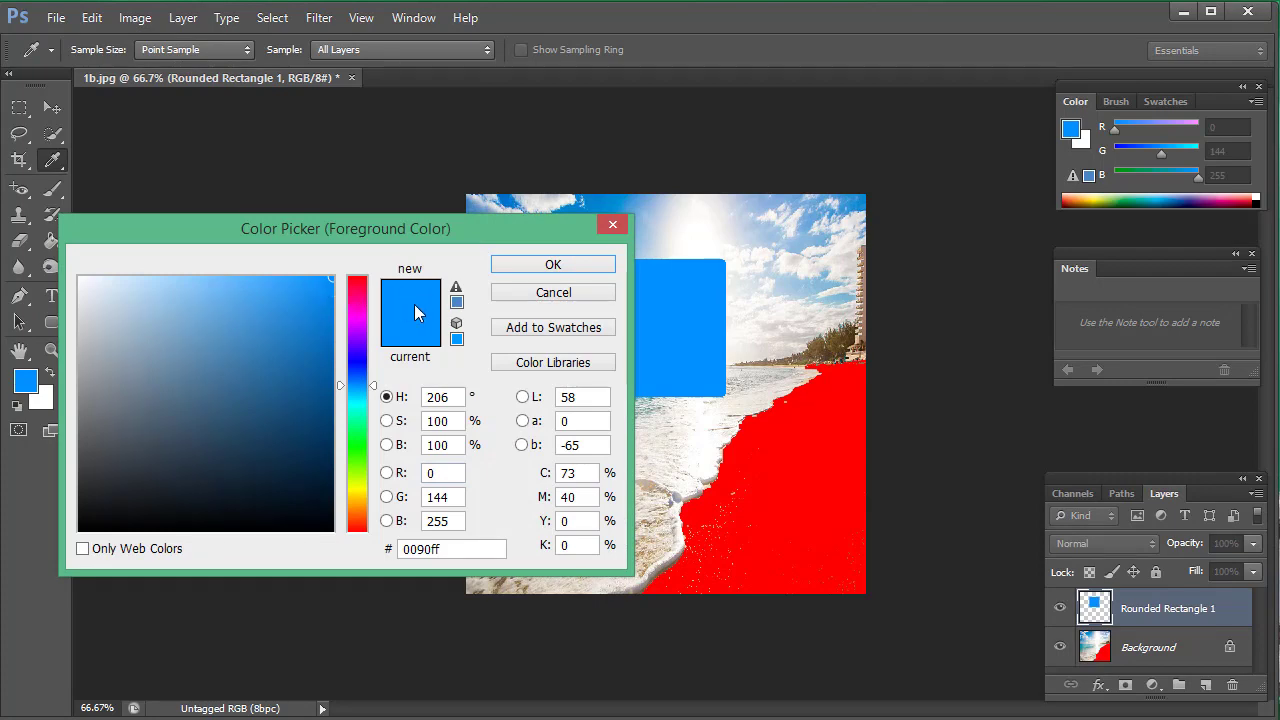
pyautogui.click(357, 320)
pyautogui.click(553, 264)
pyautogui.click(660, 342)
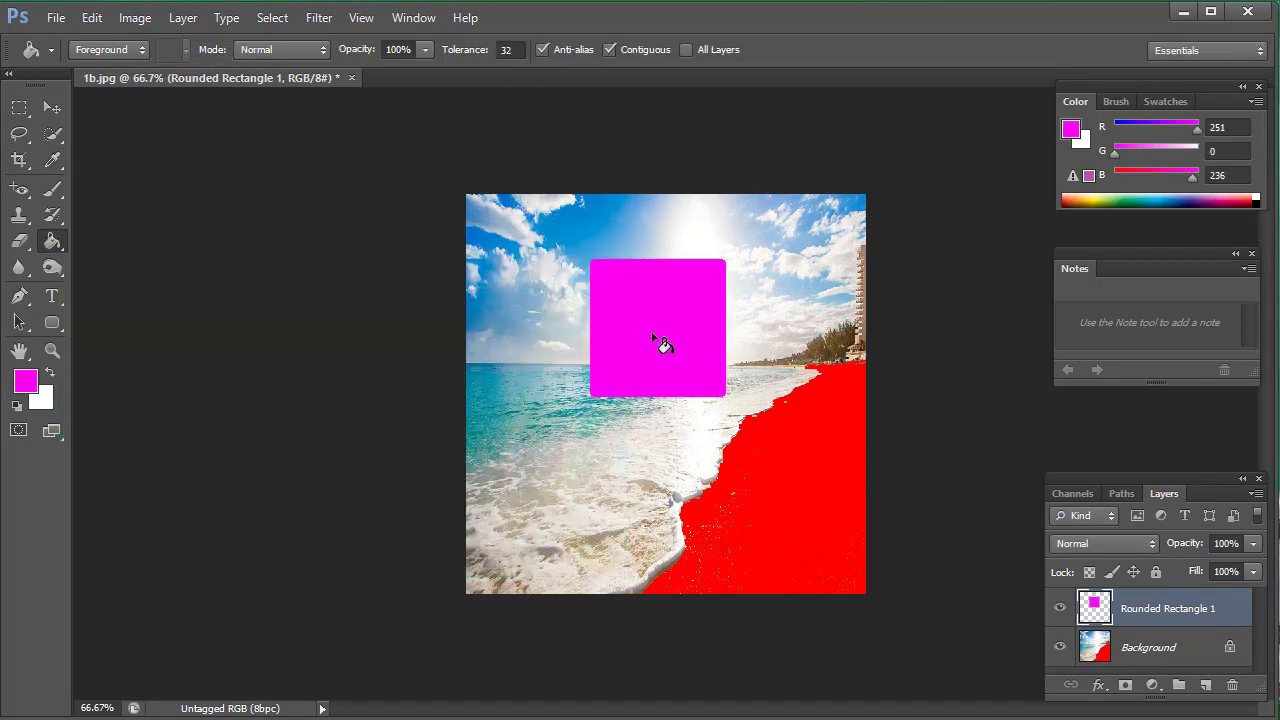
pyautogui.scroll(-2, 660, 342)
pyautogui.scroll(4, 660, 342)
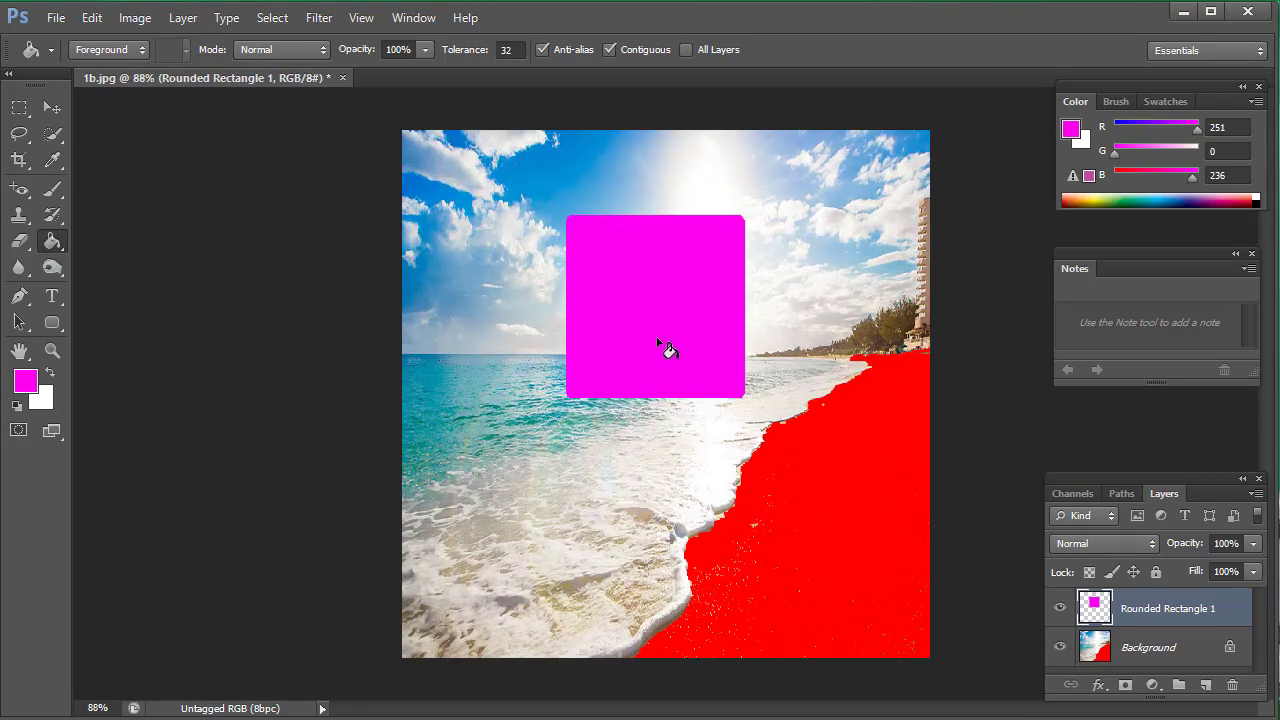
pyautogui.scroll(2, 658, 342)
pyautogui.scroll(-3, 660, 348)
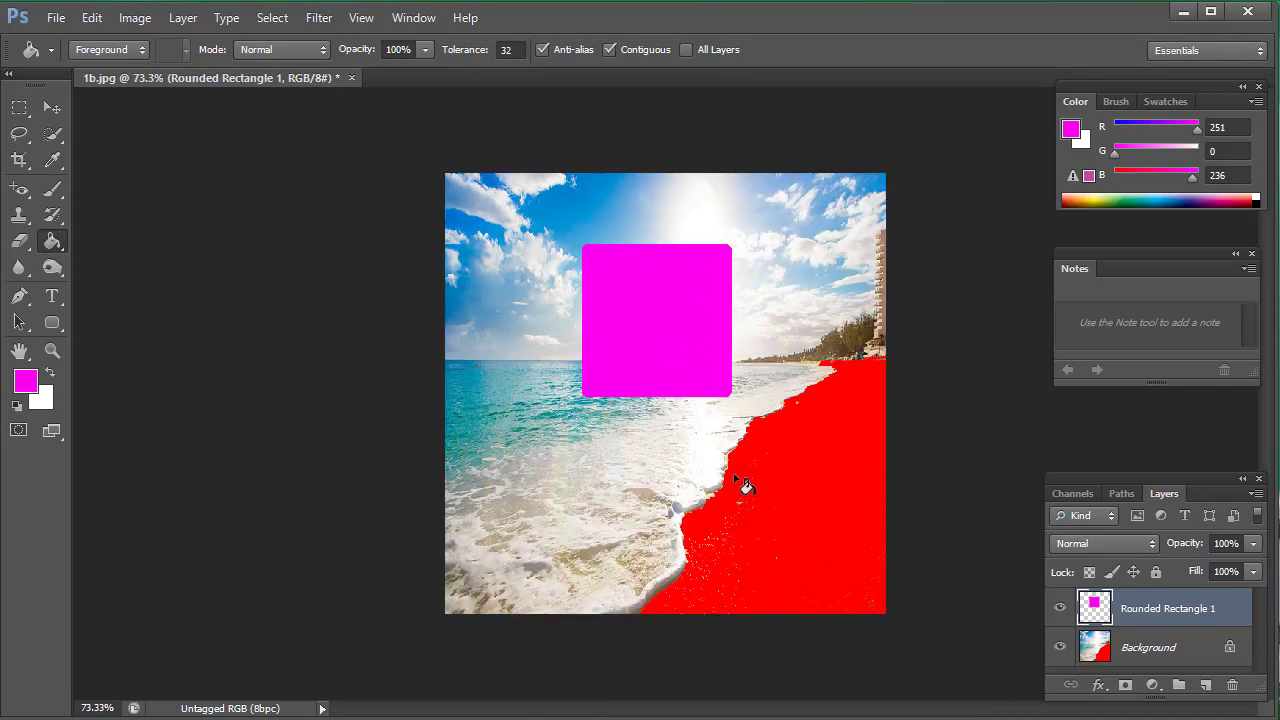
pyautogui.click(495, 419)
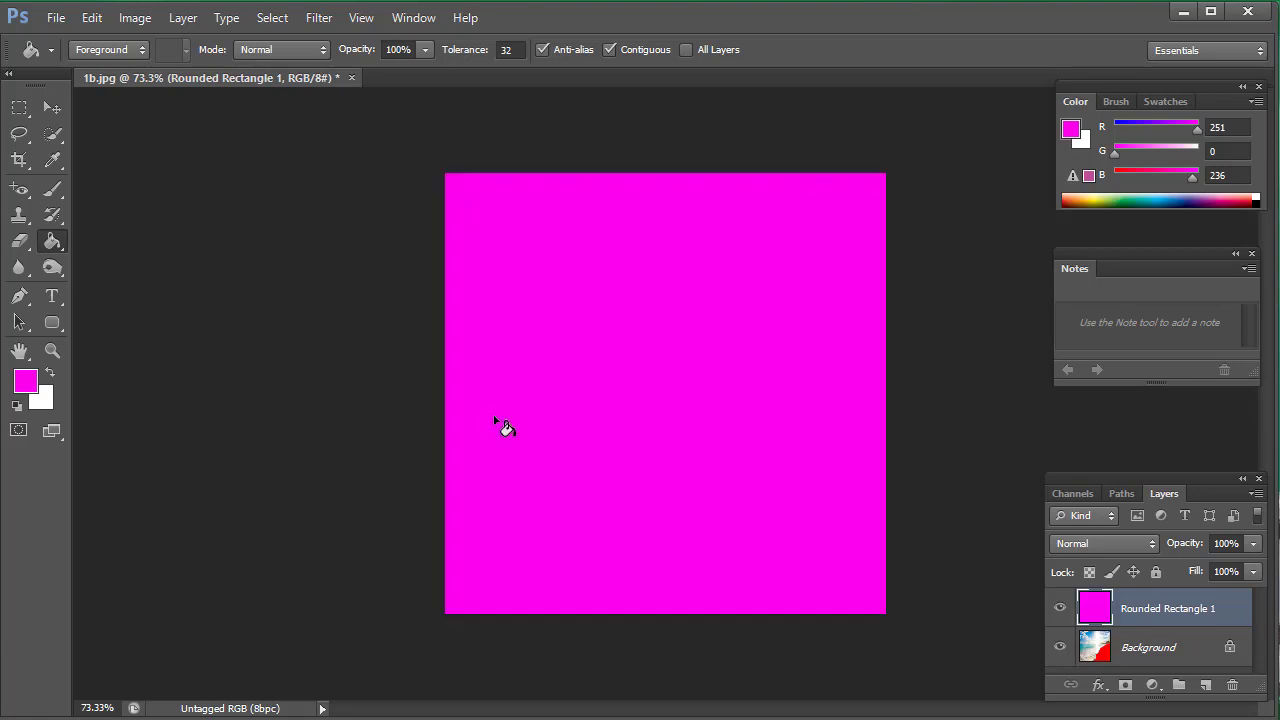
pyautogui.click(351, 78)
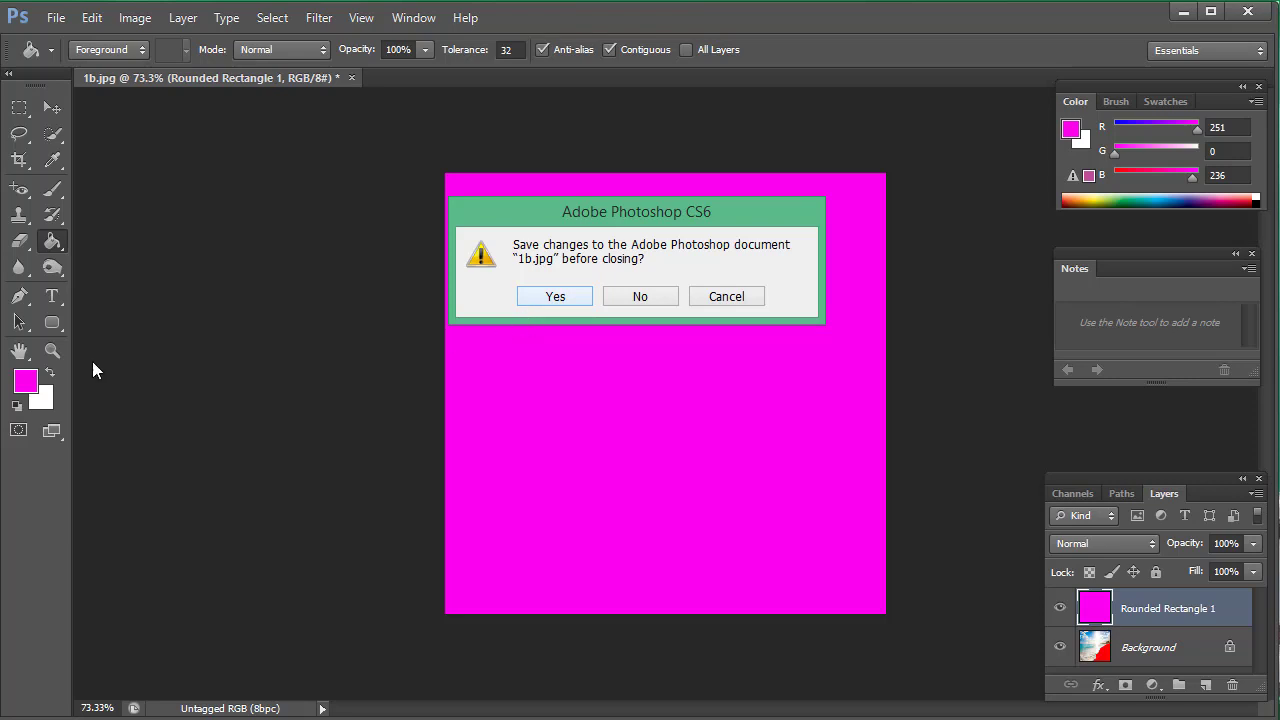
# Answer No to the save prompt so 1b.jpg closes with changes discarded
pyautogui.press('n')
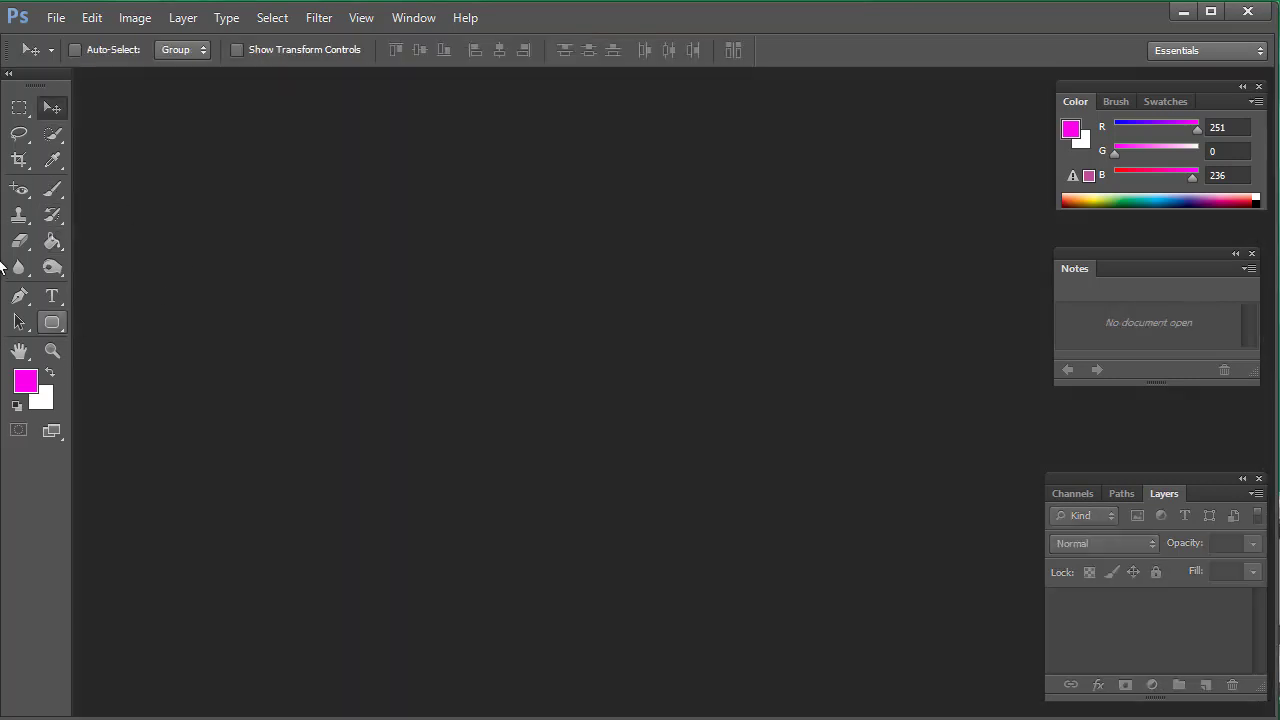